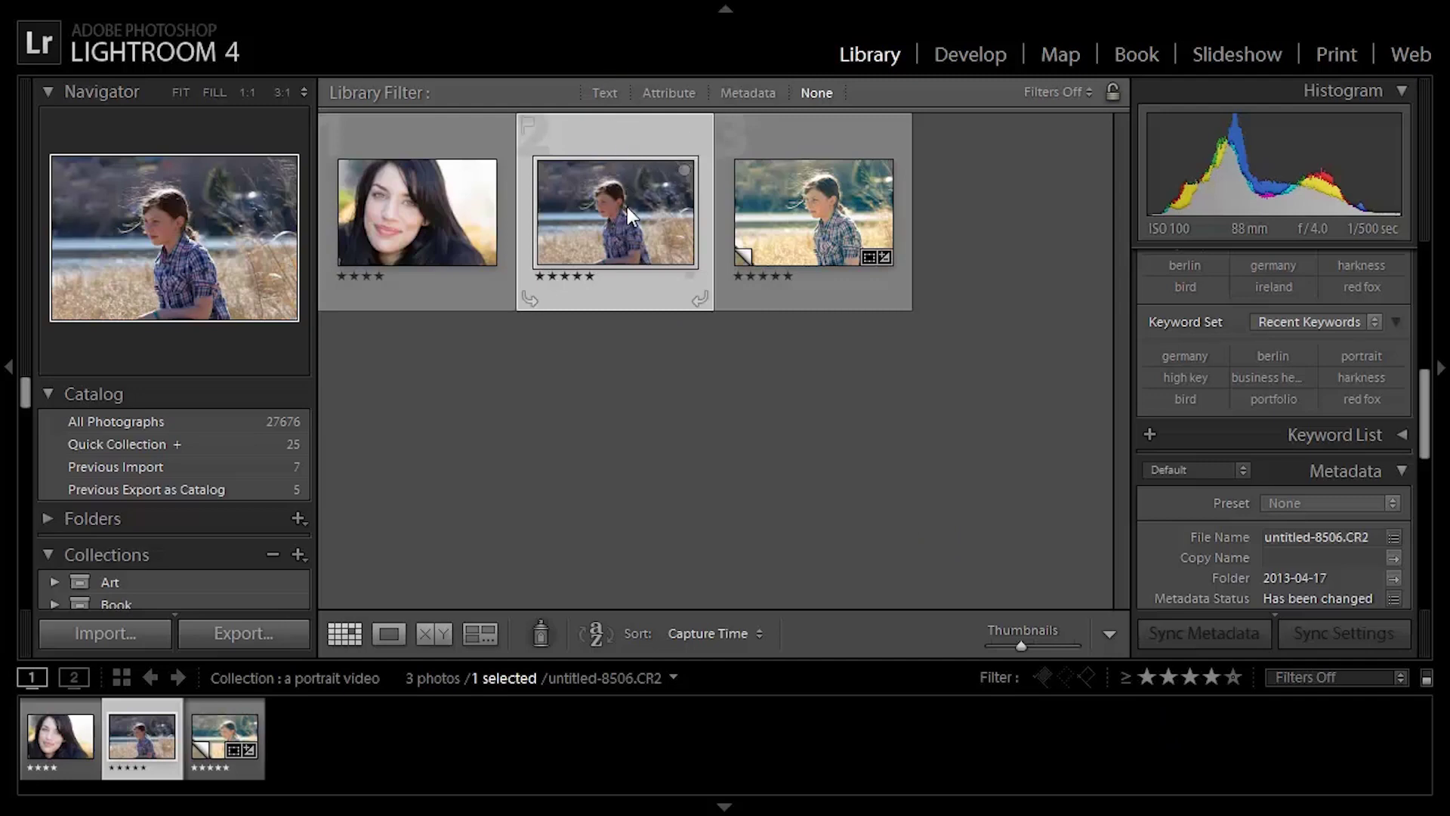
Crop the girl-in-field photo tighter around her upper body in Develop and apply the crop
click(973, 53)
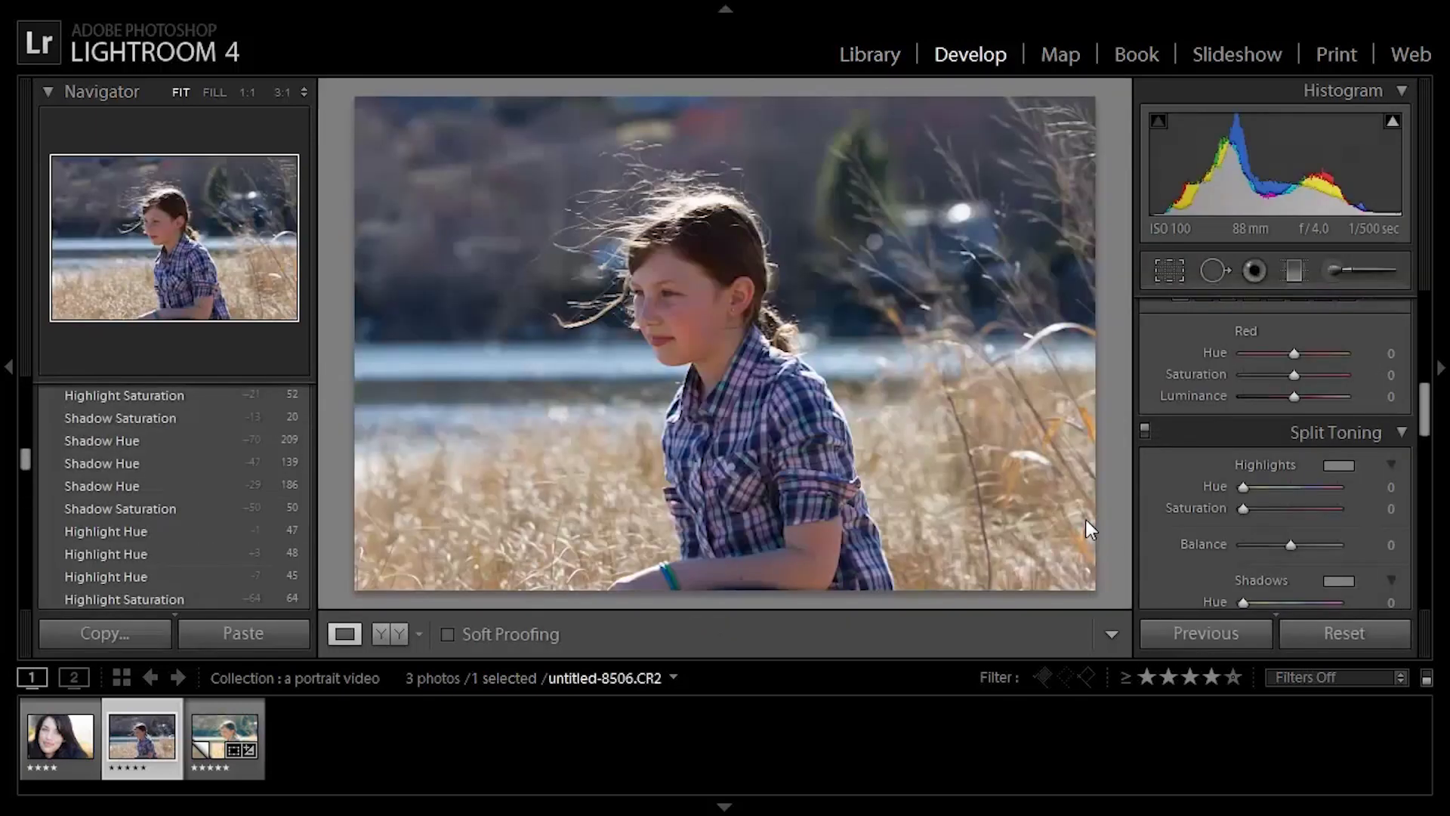
click(1168, 271)
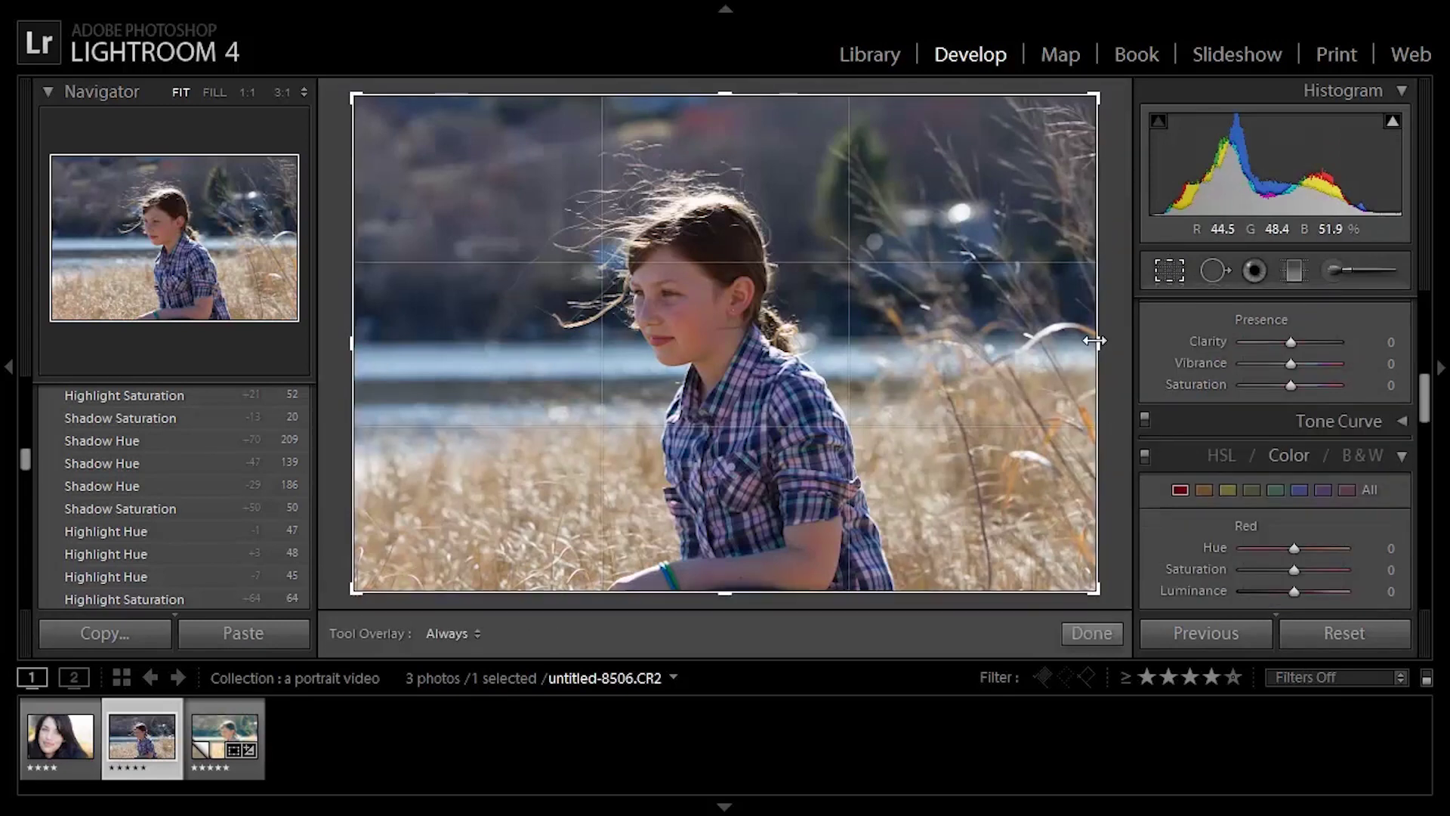
drag(1093, 341, 994, 347)
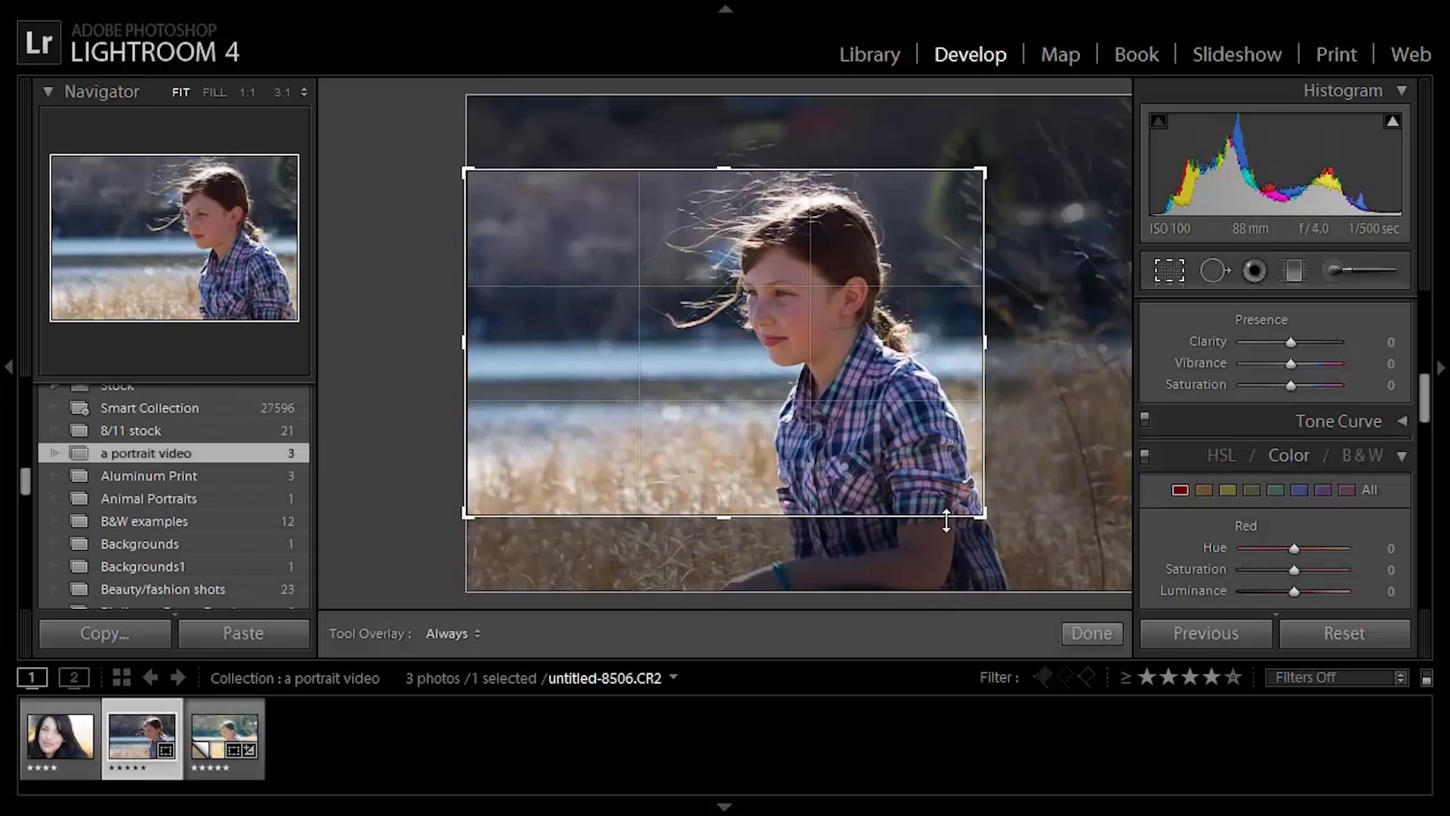
key(Return)
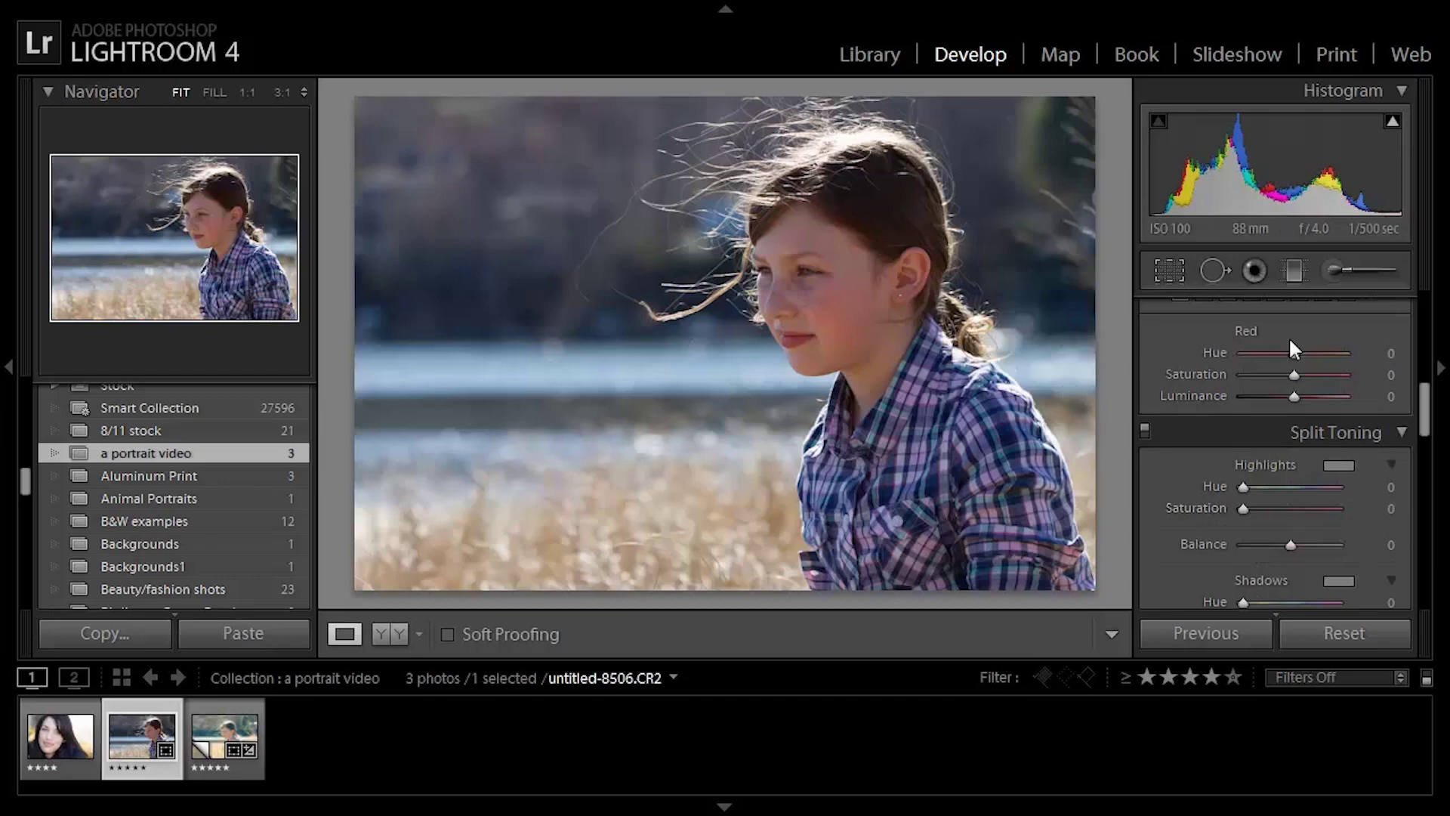
Raise the Blacks slider to +60, briefly comparing against a smaller lift
drag(1428, 421, 1426, 316)
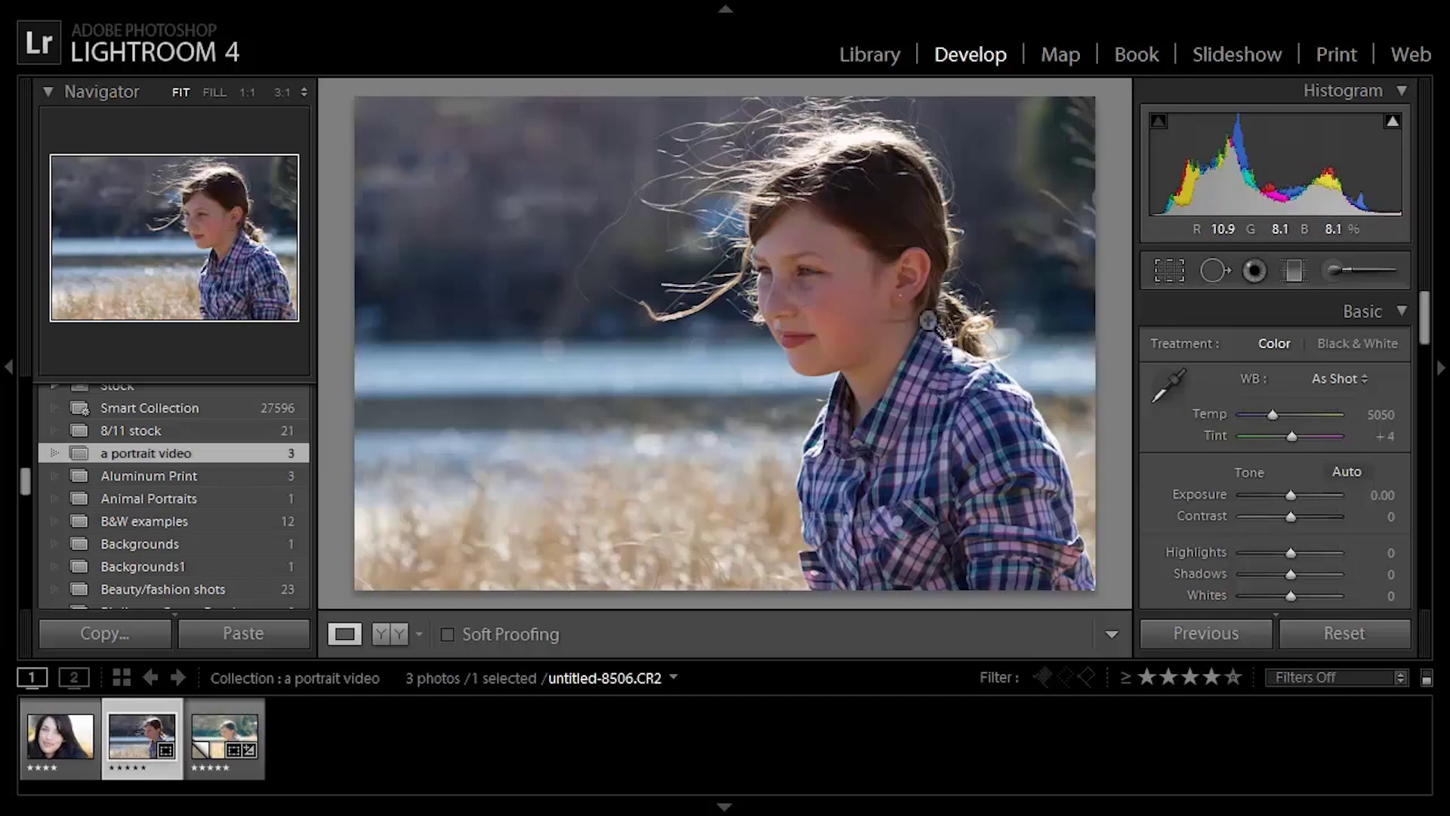
drag(1426, 313, 1426, 335)
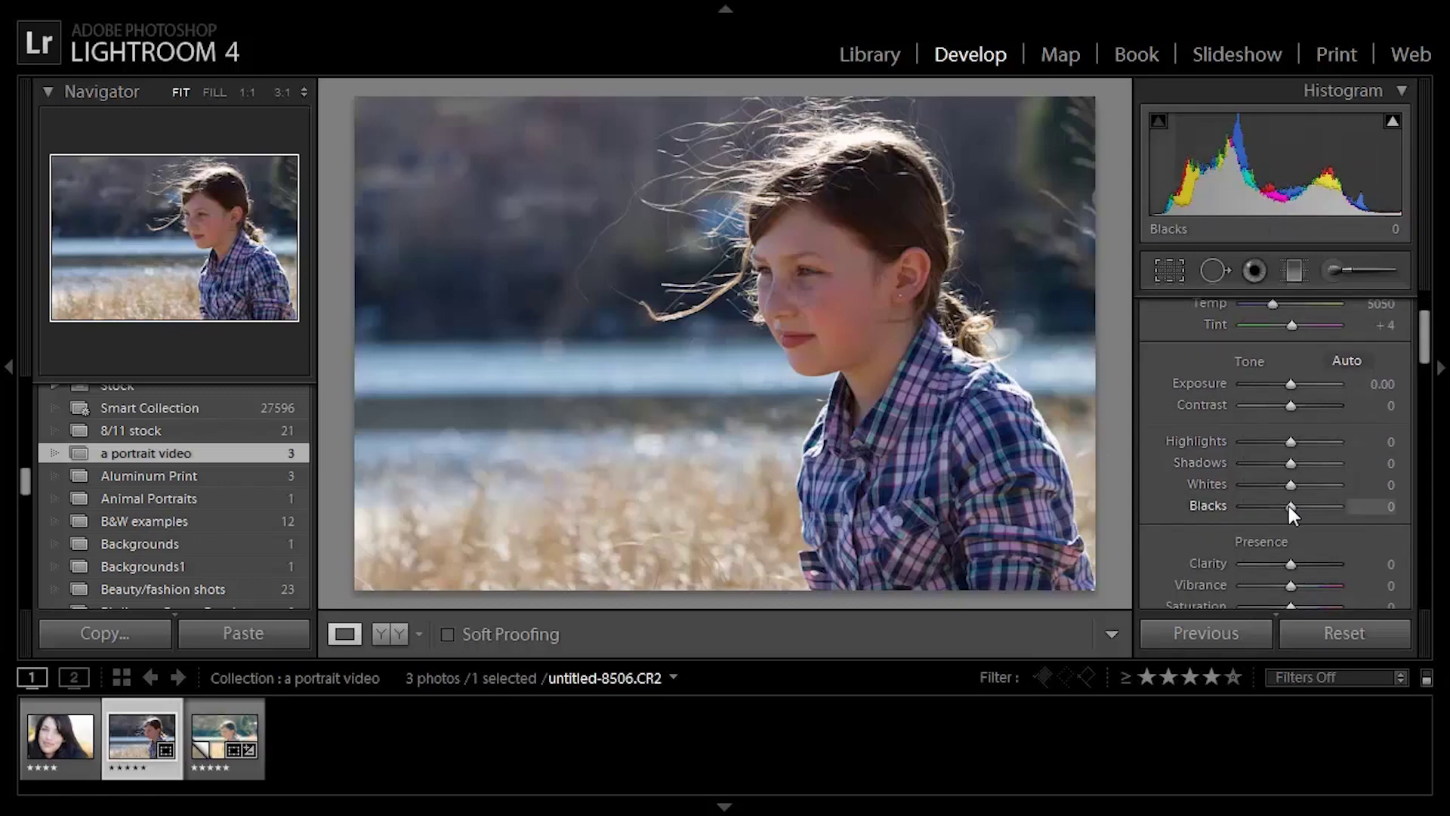
drag(1295, 507, 1323, 506)
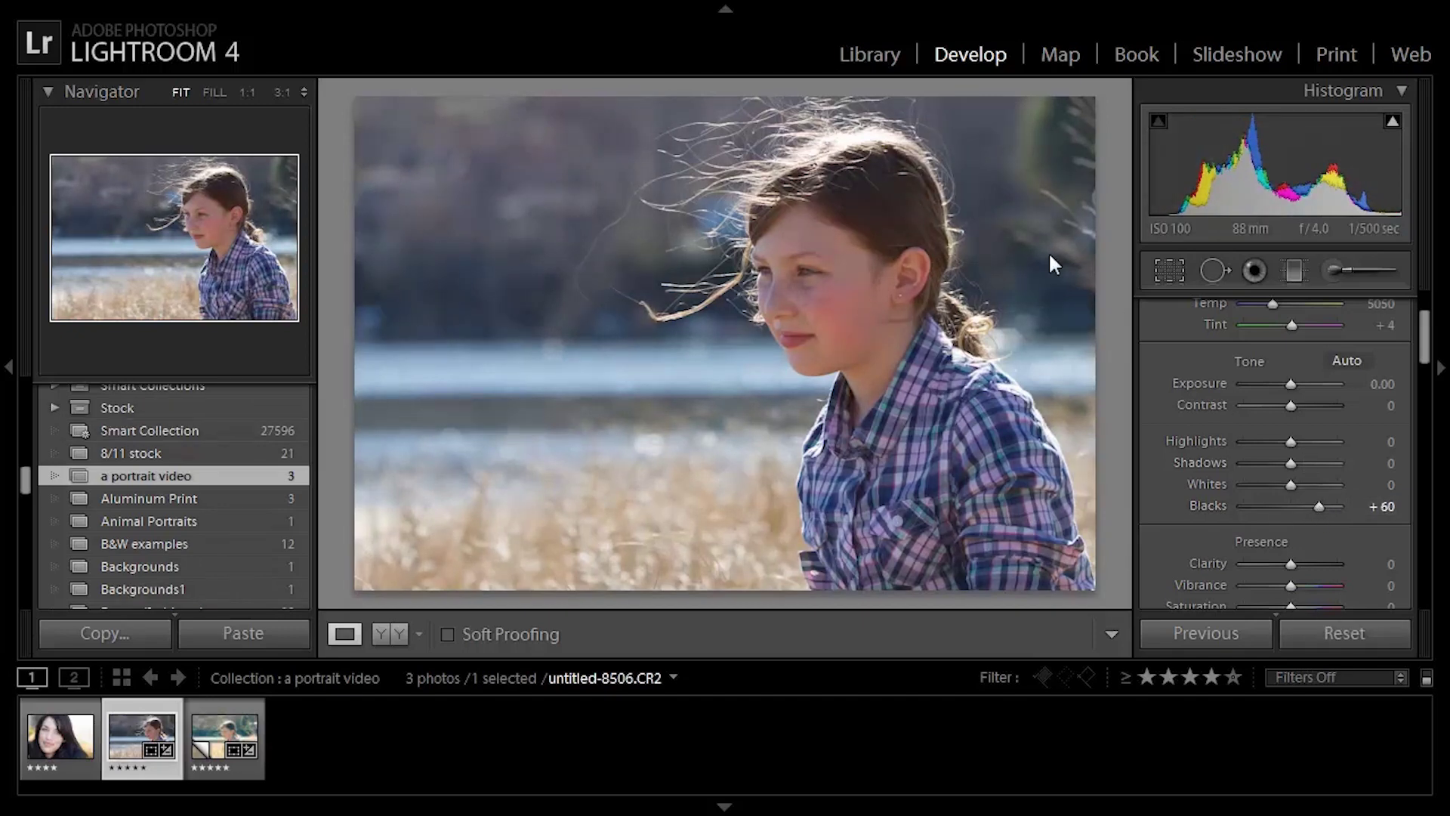
drag(1318, 506, 1294, 506)
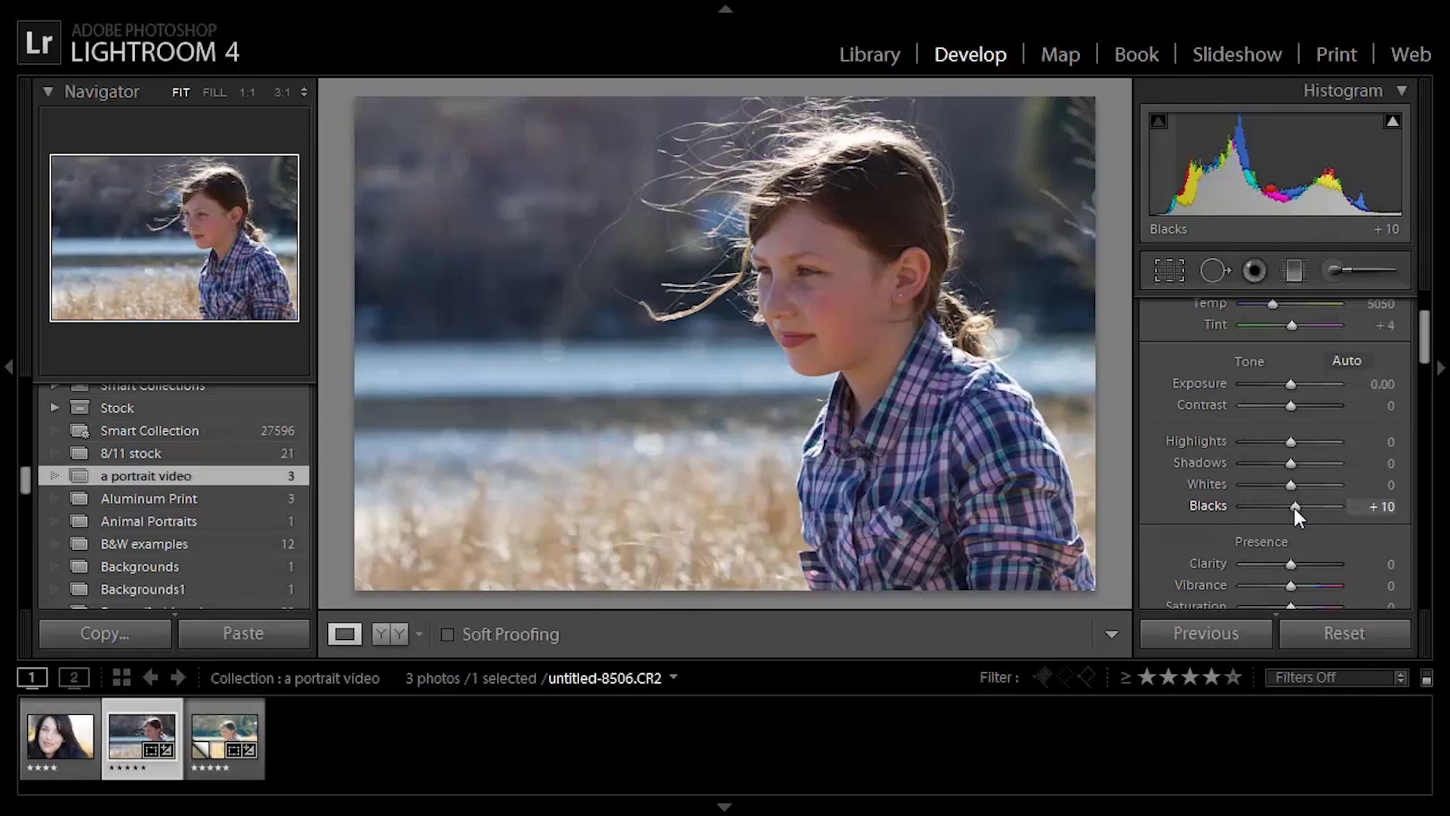
drag(1295, 507, 1318, 506)
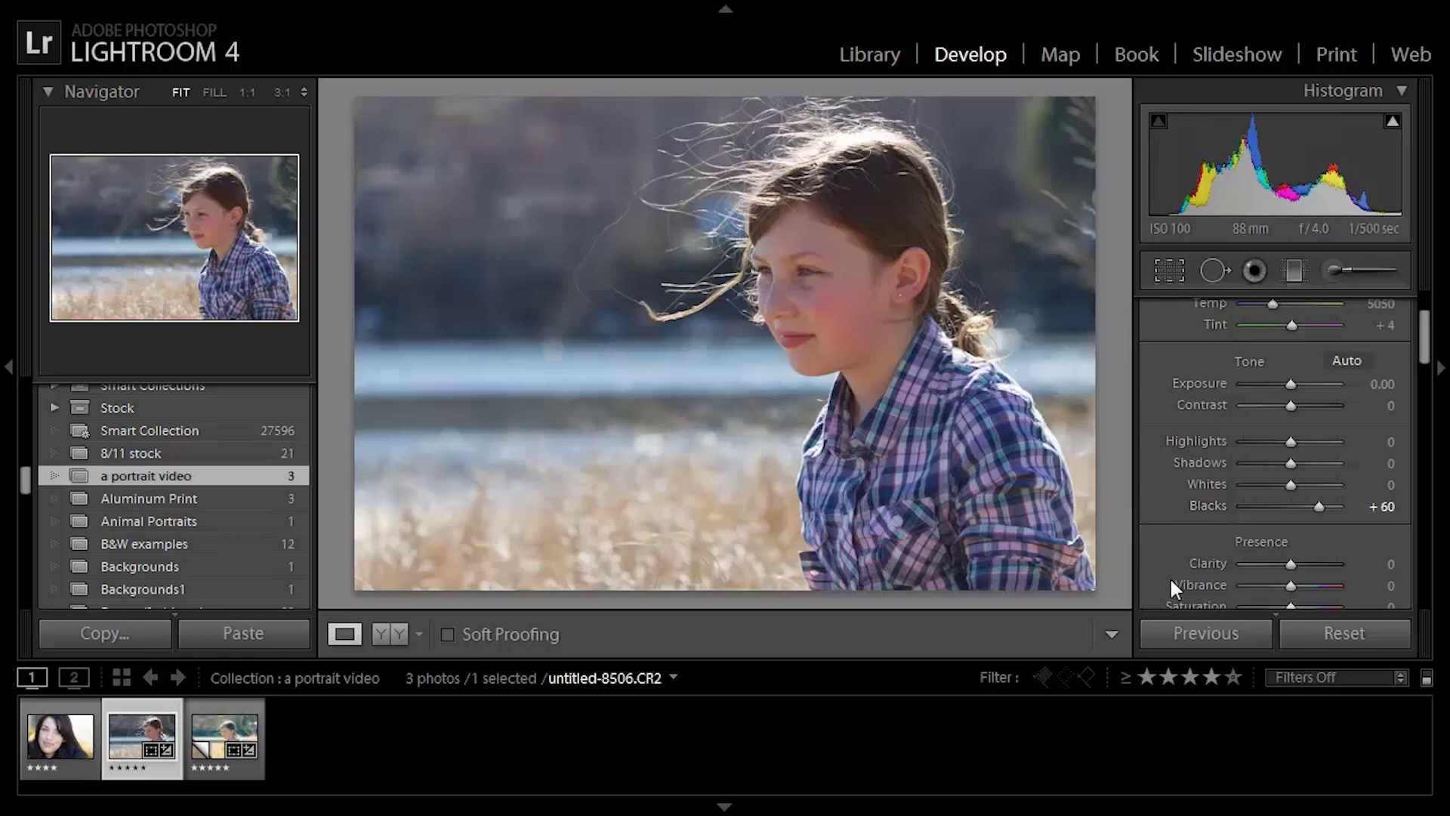
scroll(1415, 341, down, 1)
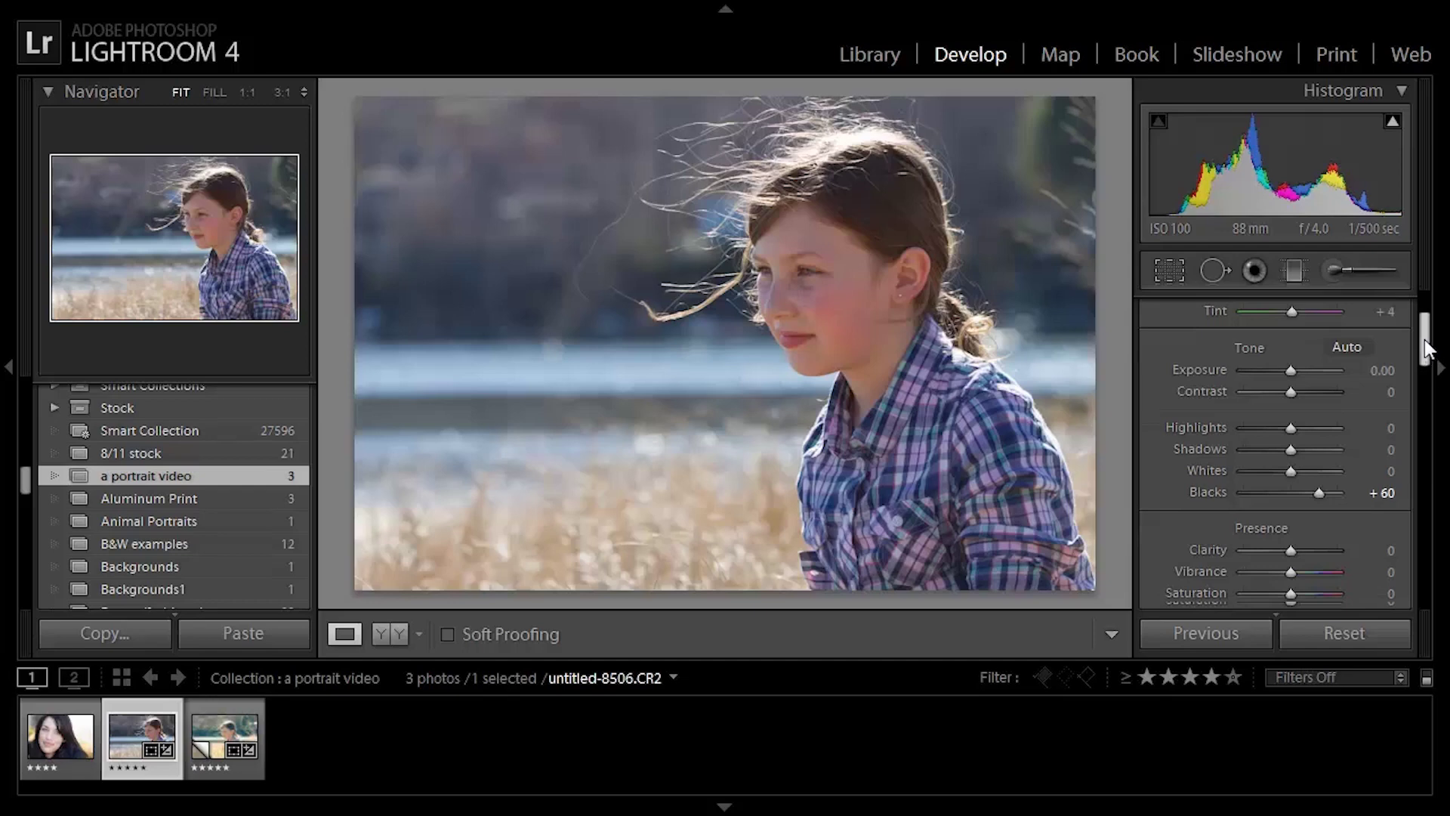
Tint Split Toning highlights olive (hue 52) and shadows blue (hue 215)
drag(1421, 348, 1425, 427)
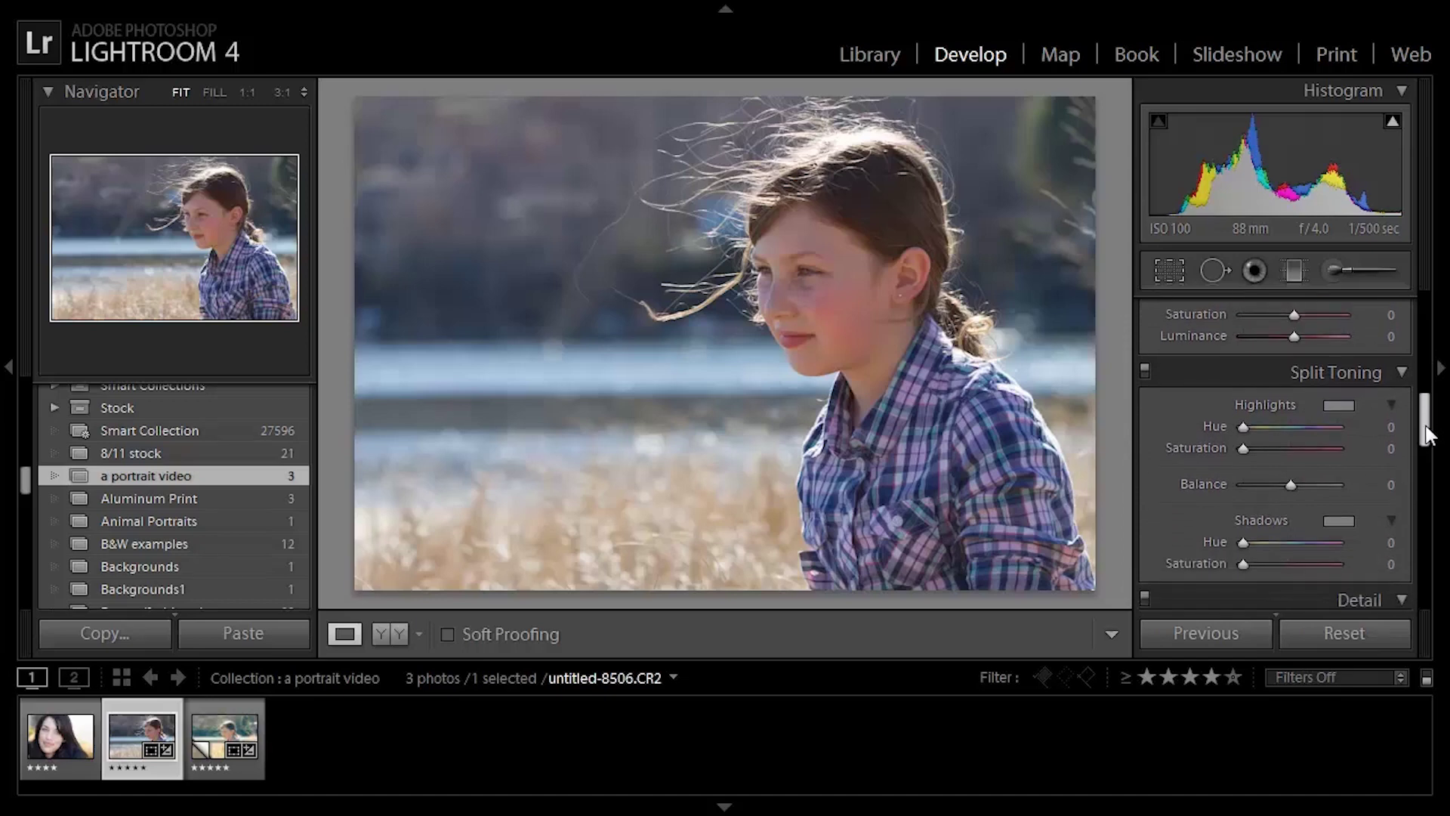
click(1340, 405)
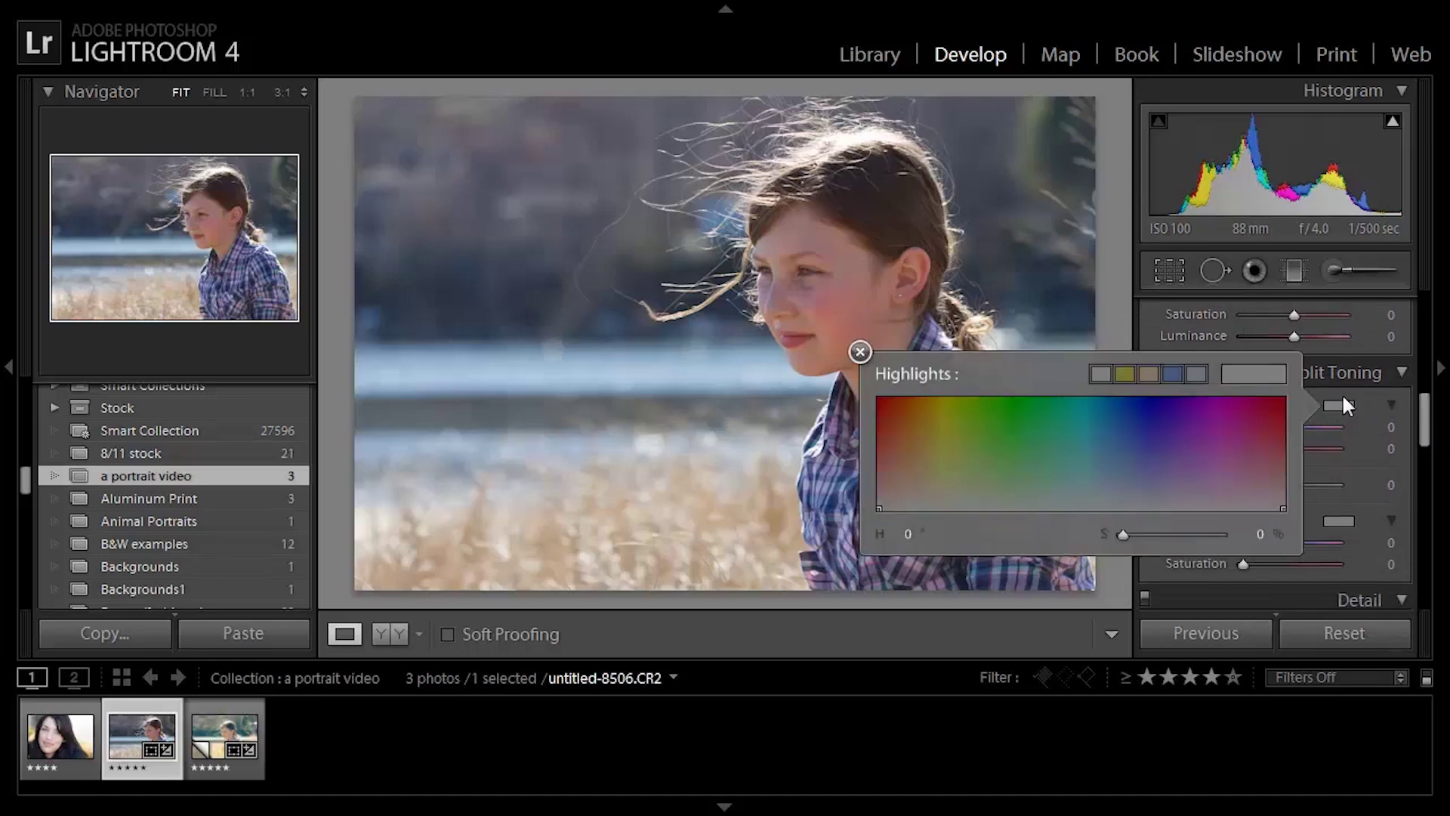
click(1124, 373)
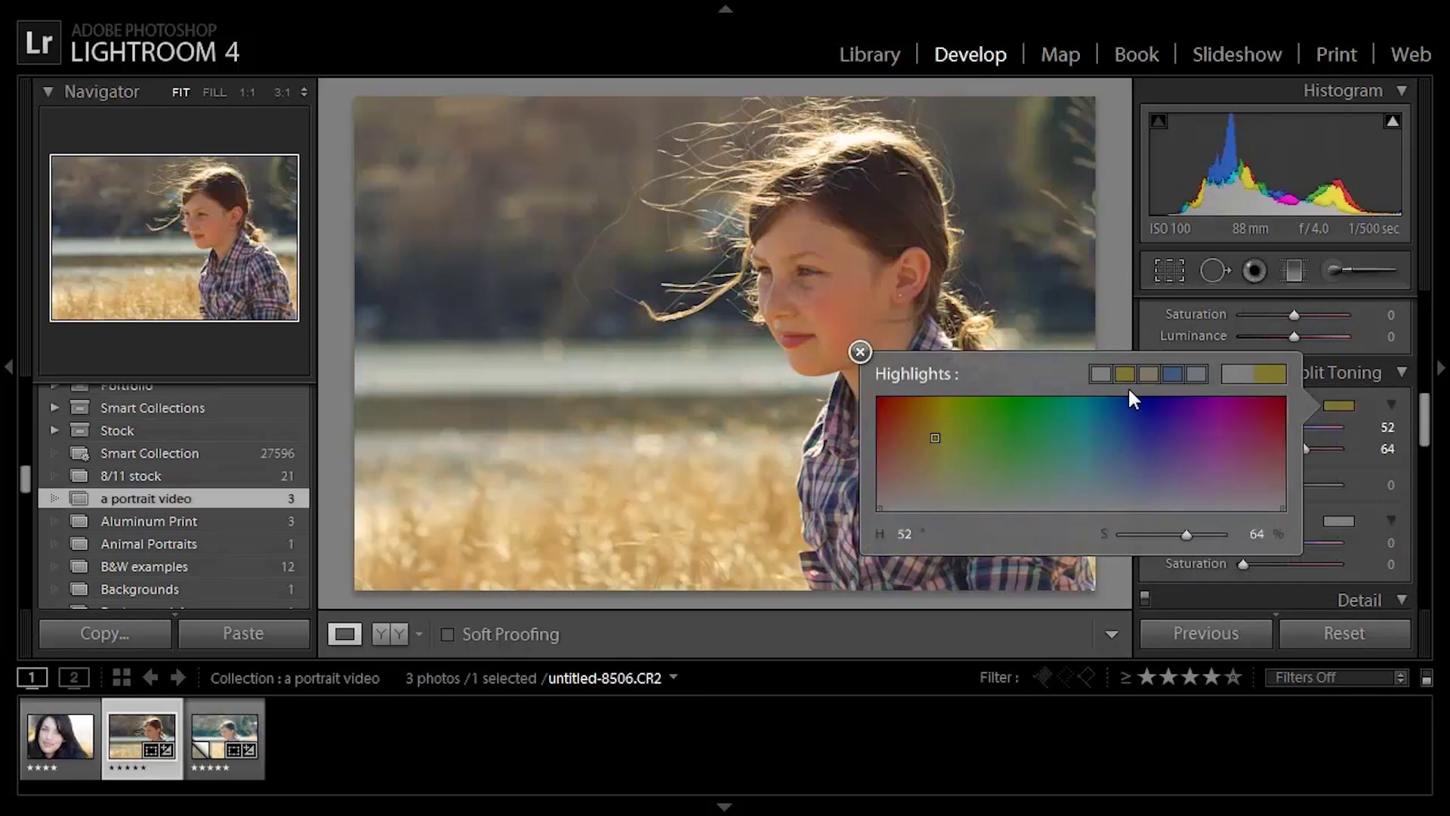
click(860, 351)
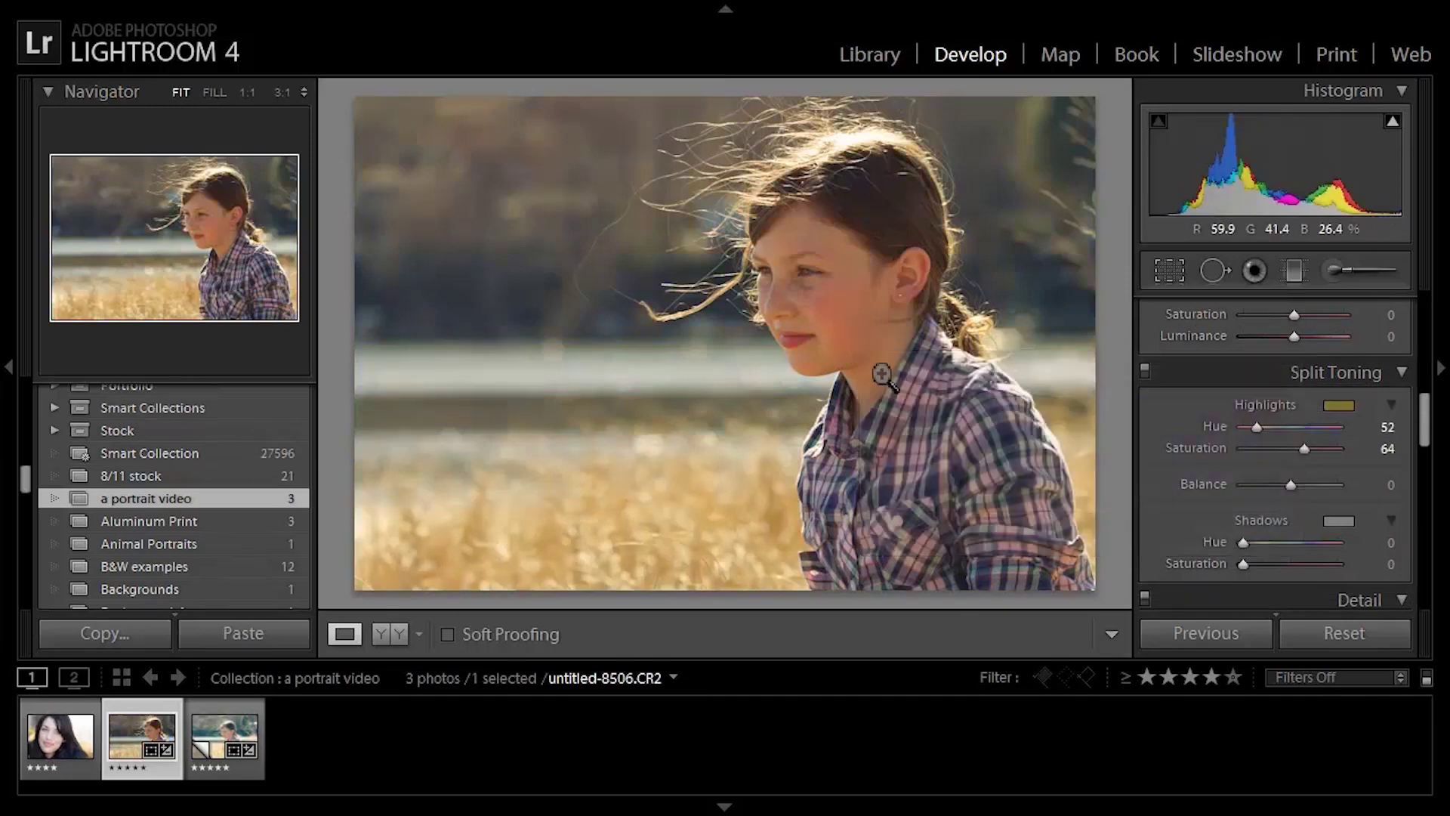
click(1341, 521)
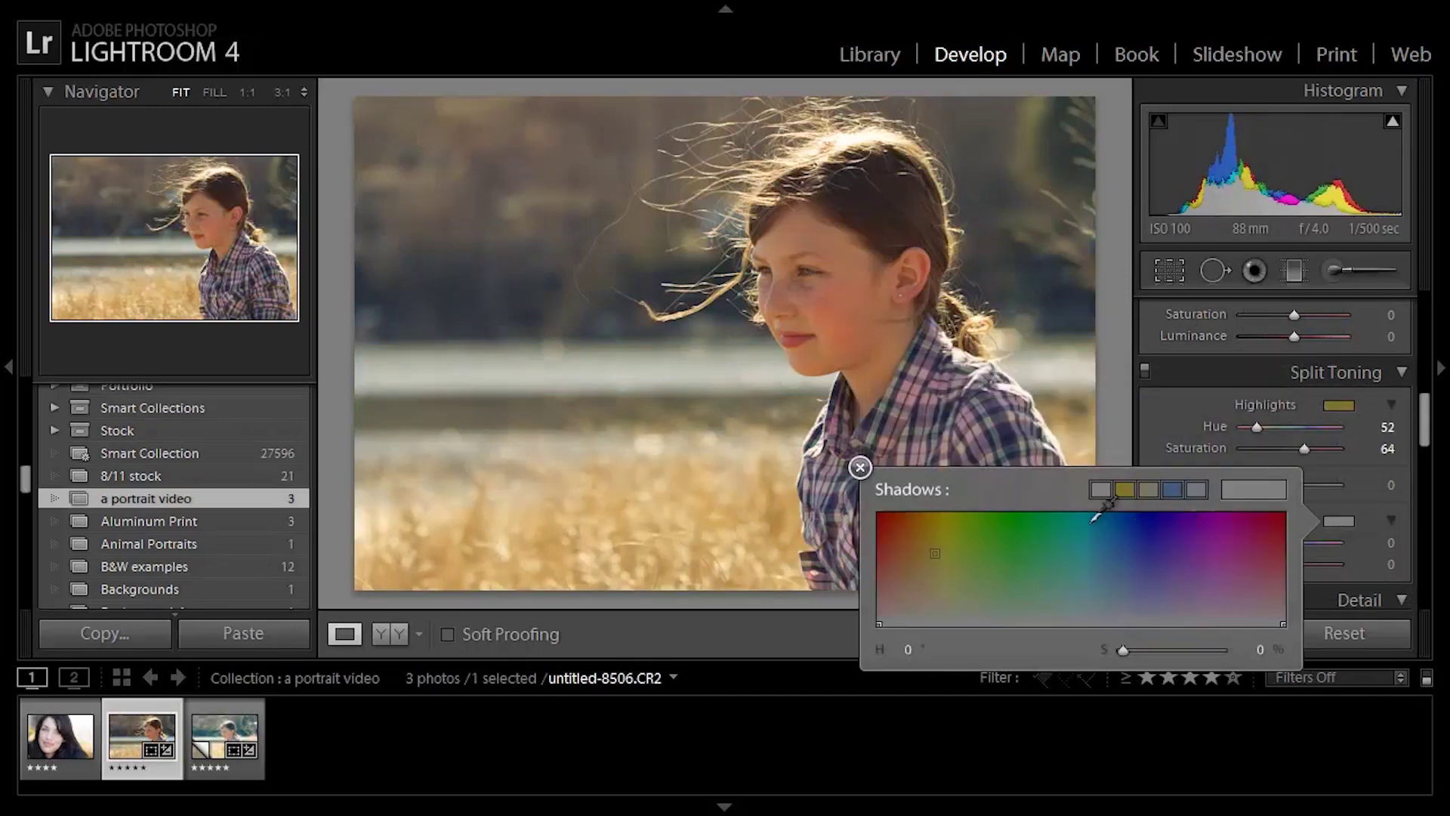
click(1175, 485)
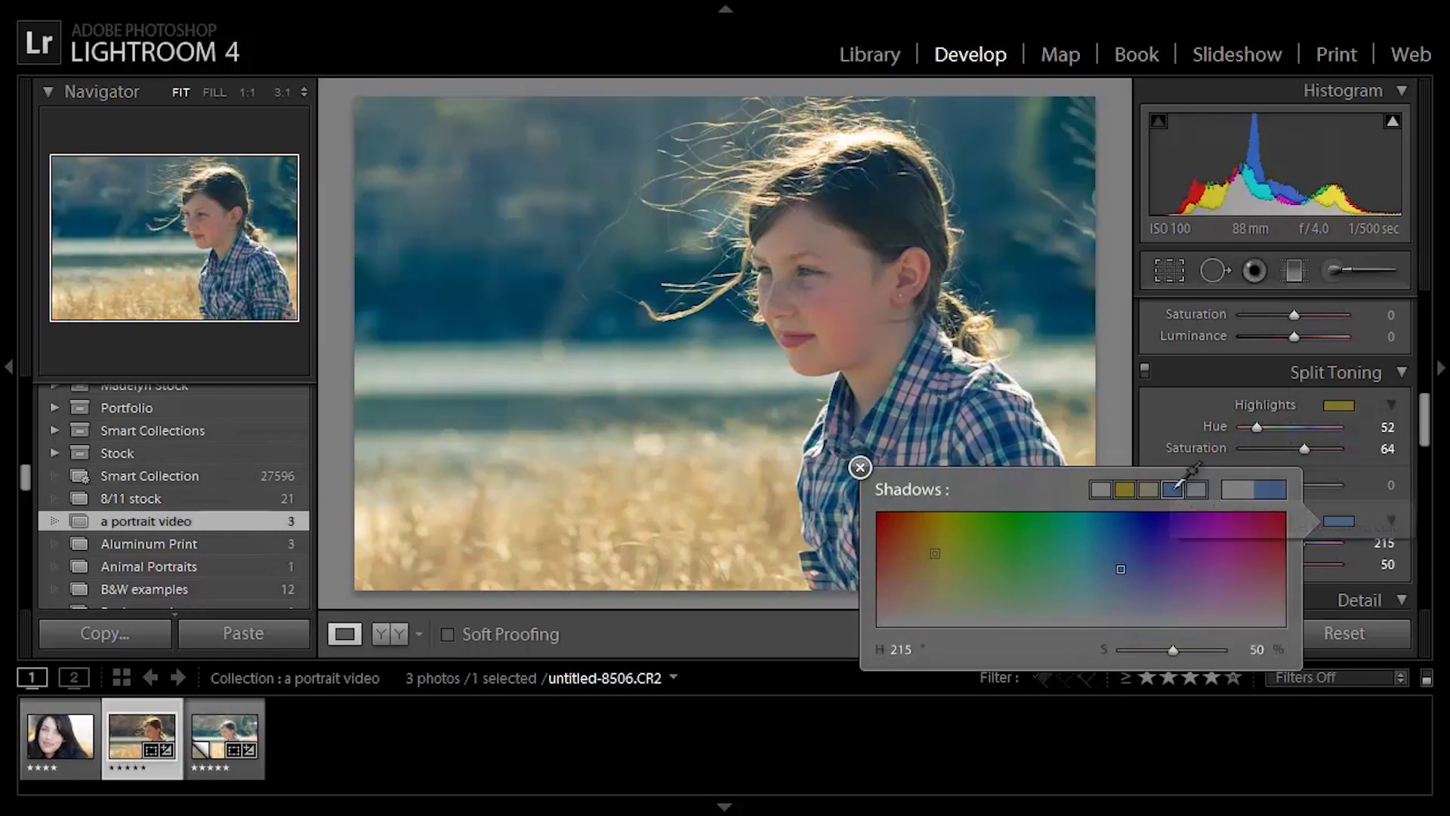
click(859, 467)
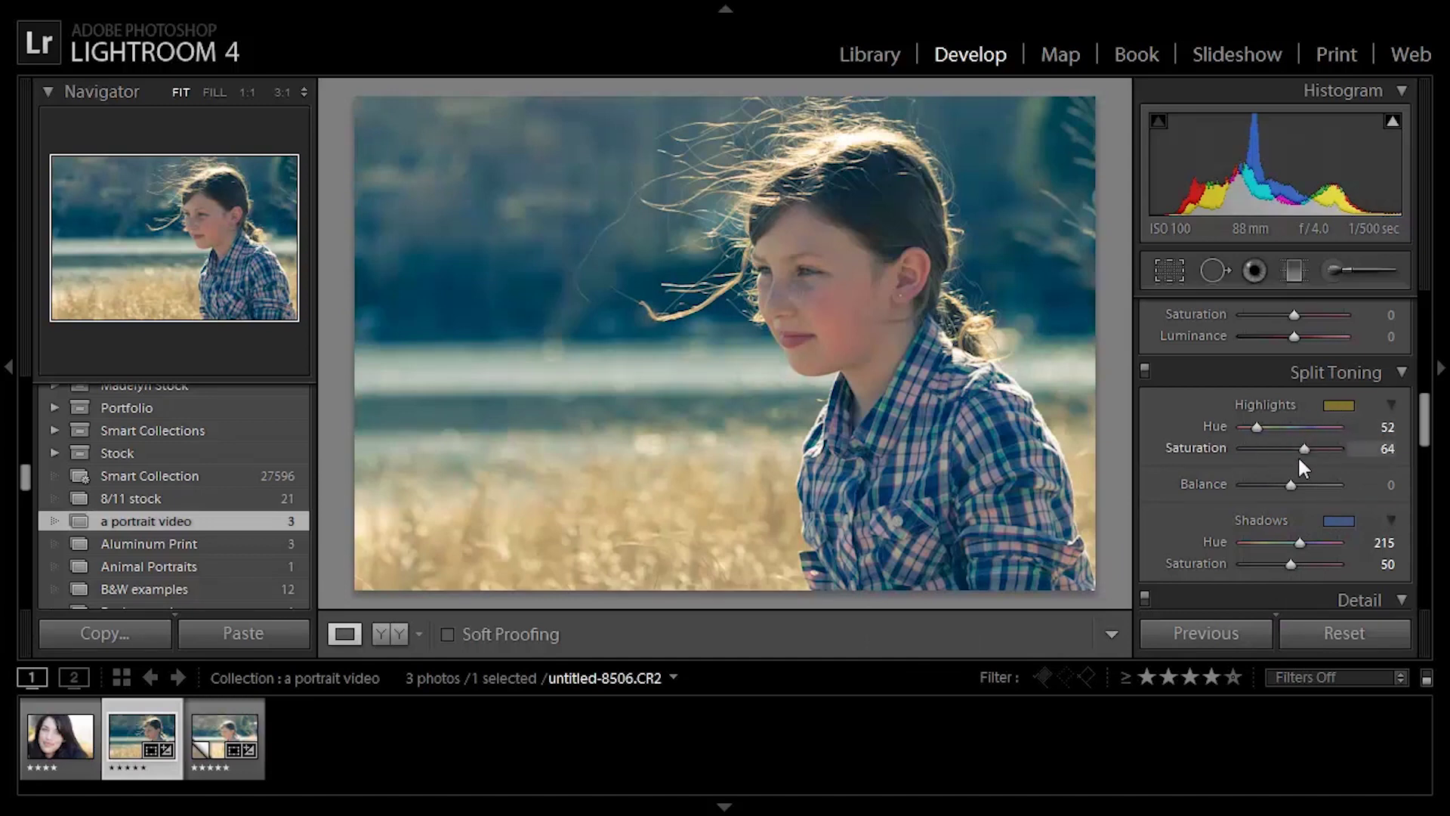
Lower the highlight saturation to 54 and the shadow saturation to 31
drag(1302, 450, 1287, 449)
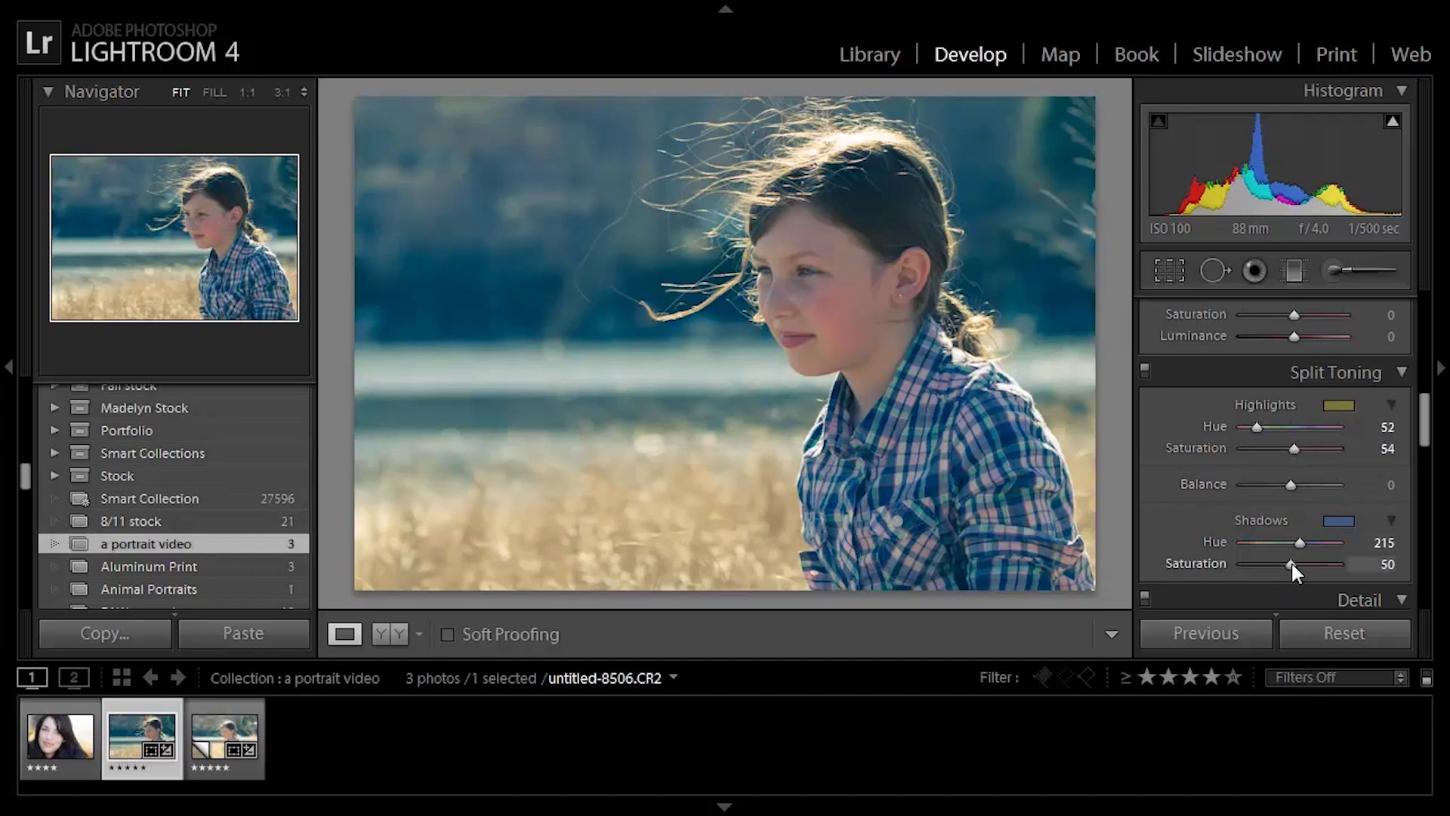
drag(1290, 563, 1275, 564)
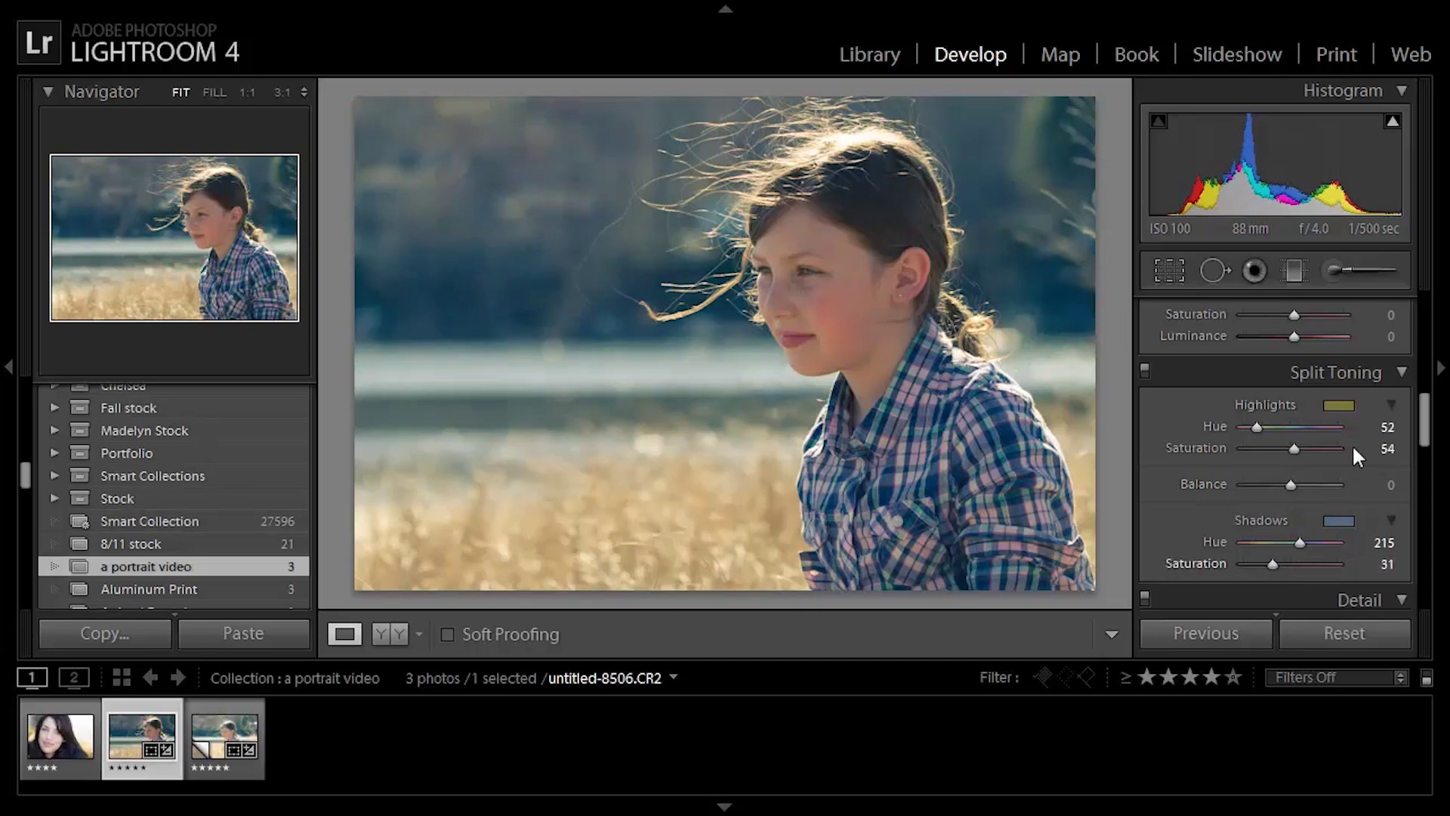
drag(1424, 424, 1421, 311)
Brighten Exposure to +0.24 and lift Shadows to about +29
scroll(1299, 442, down, 2)
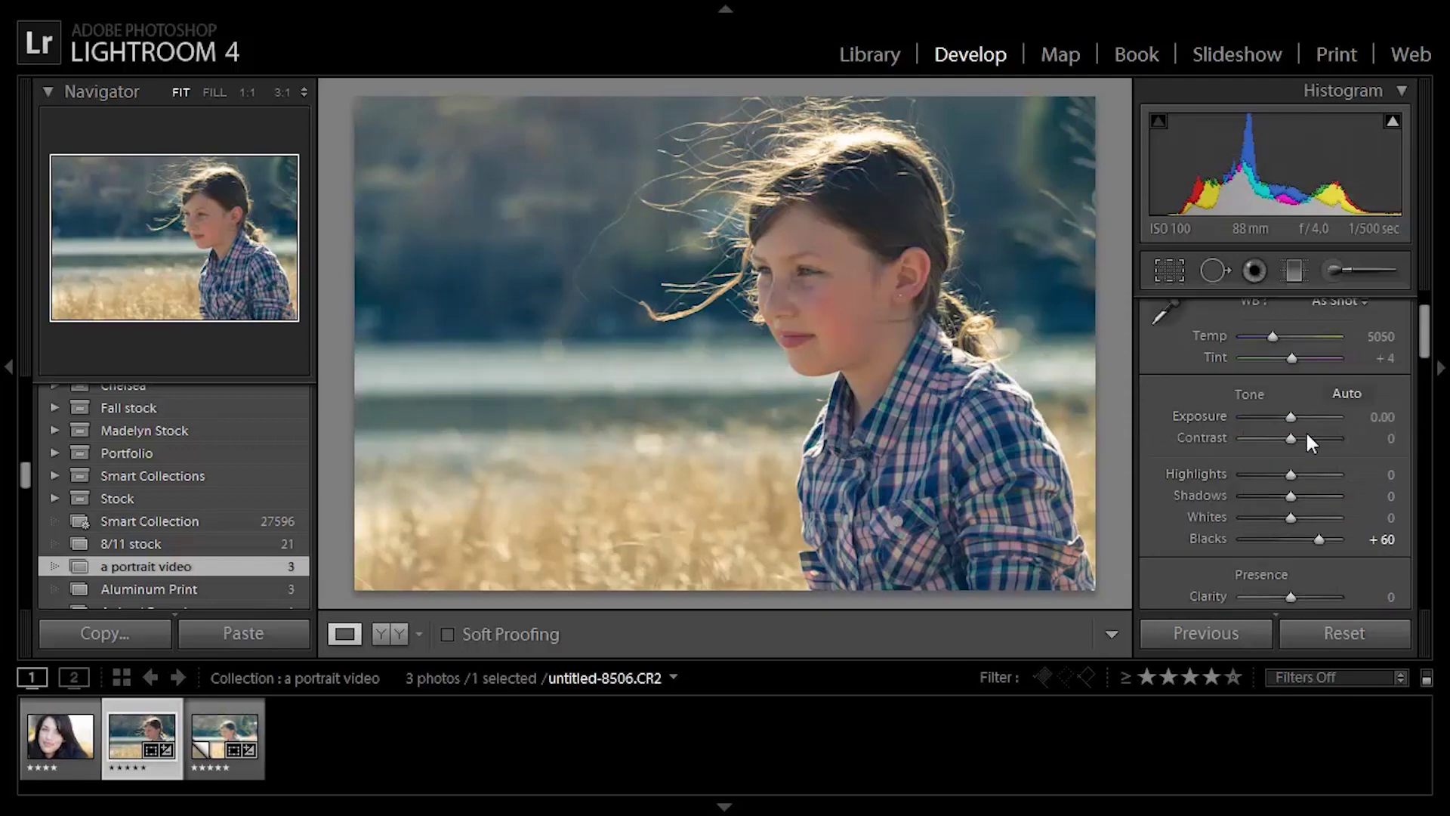
drag(1290, 416, 1293, 415)
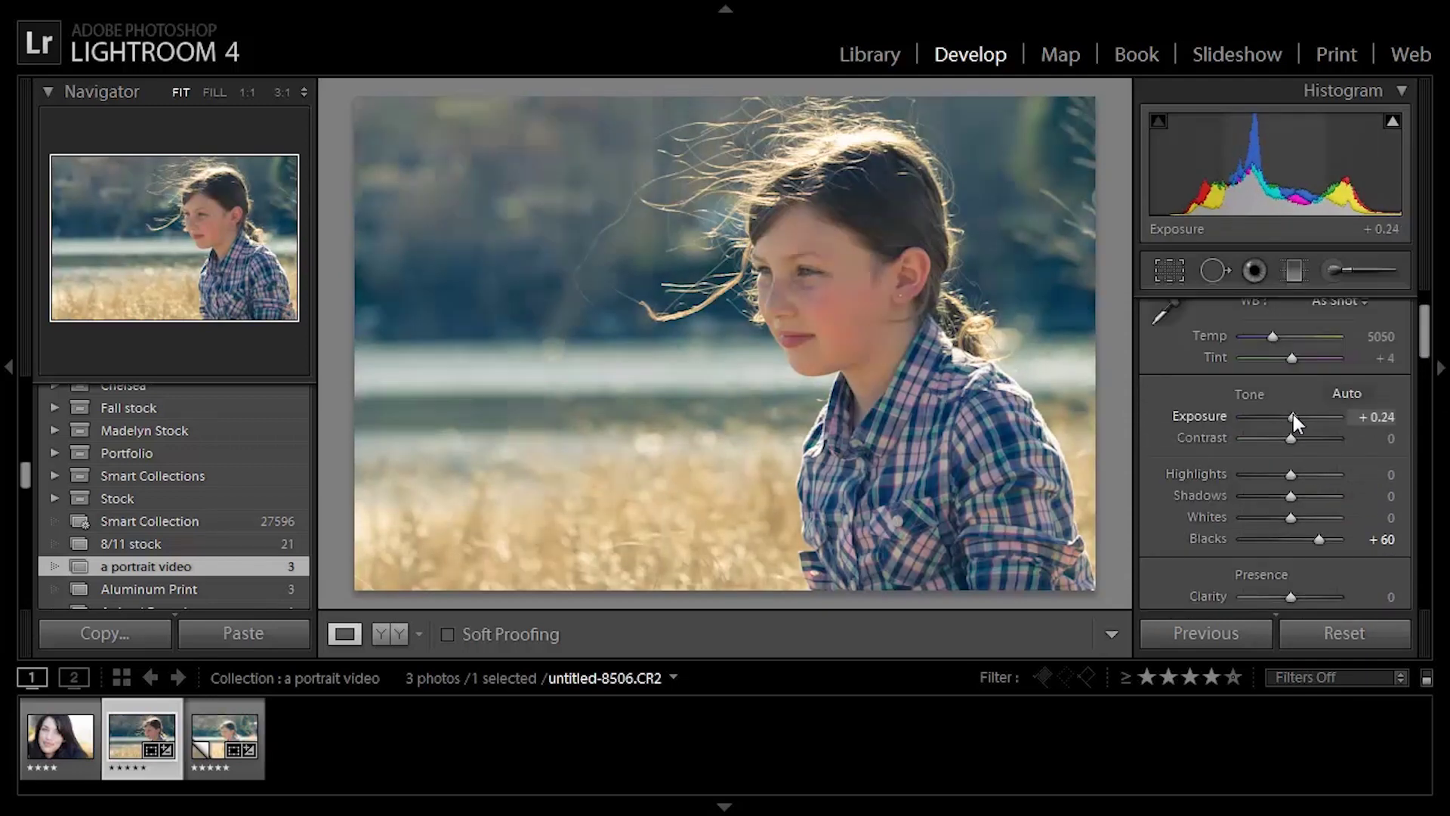
mouse_move(1291, 496)
mouse_down()
mouse_move(1323, 504)
mouse_move(1291, 496)
mouse_up()
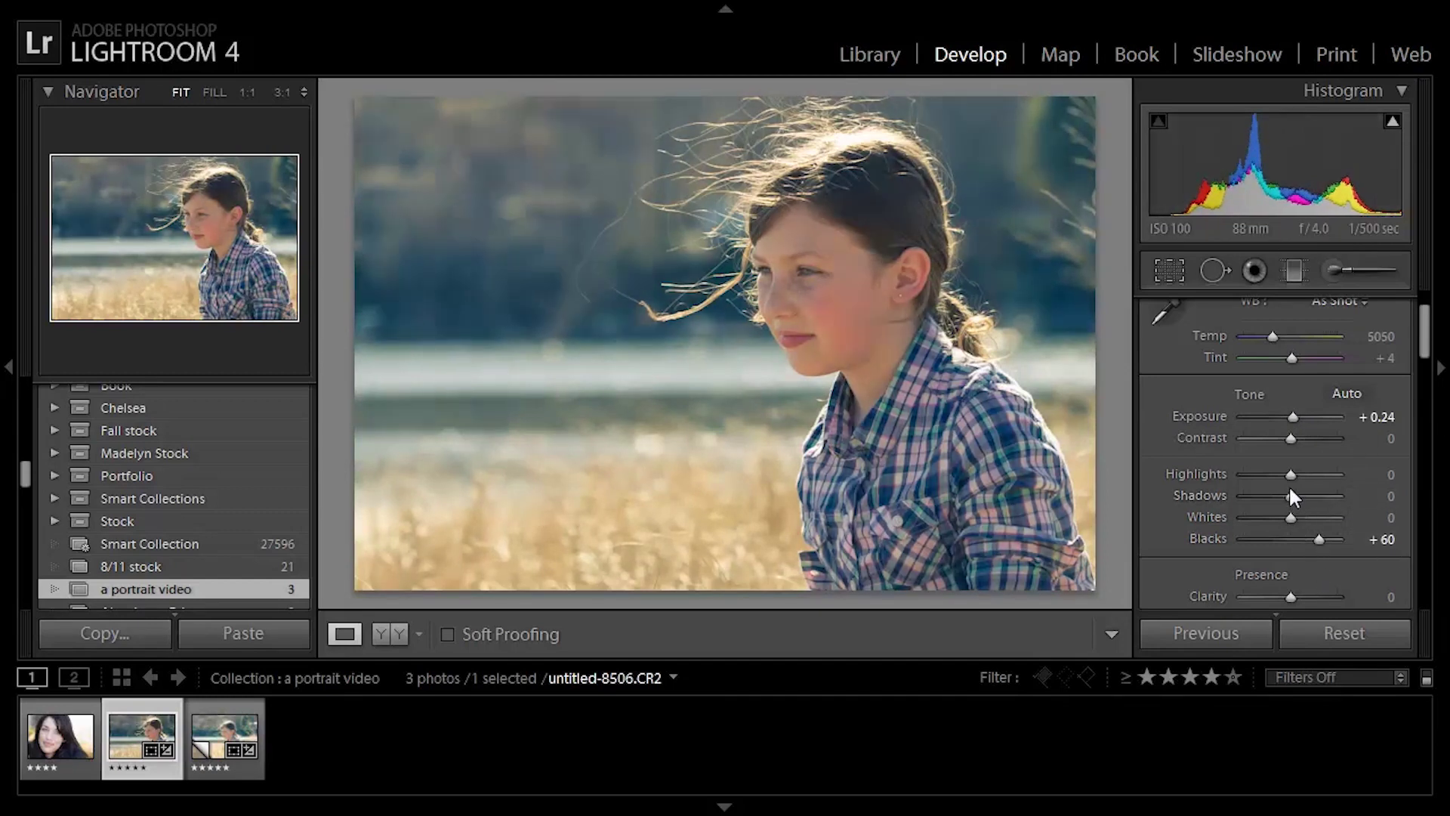
drag(1290, 496, 1305, 497)
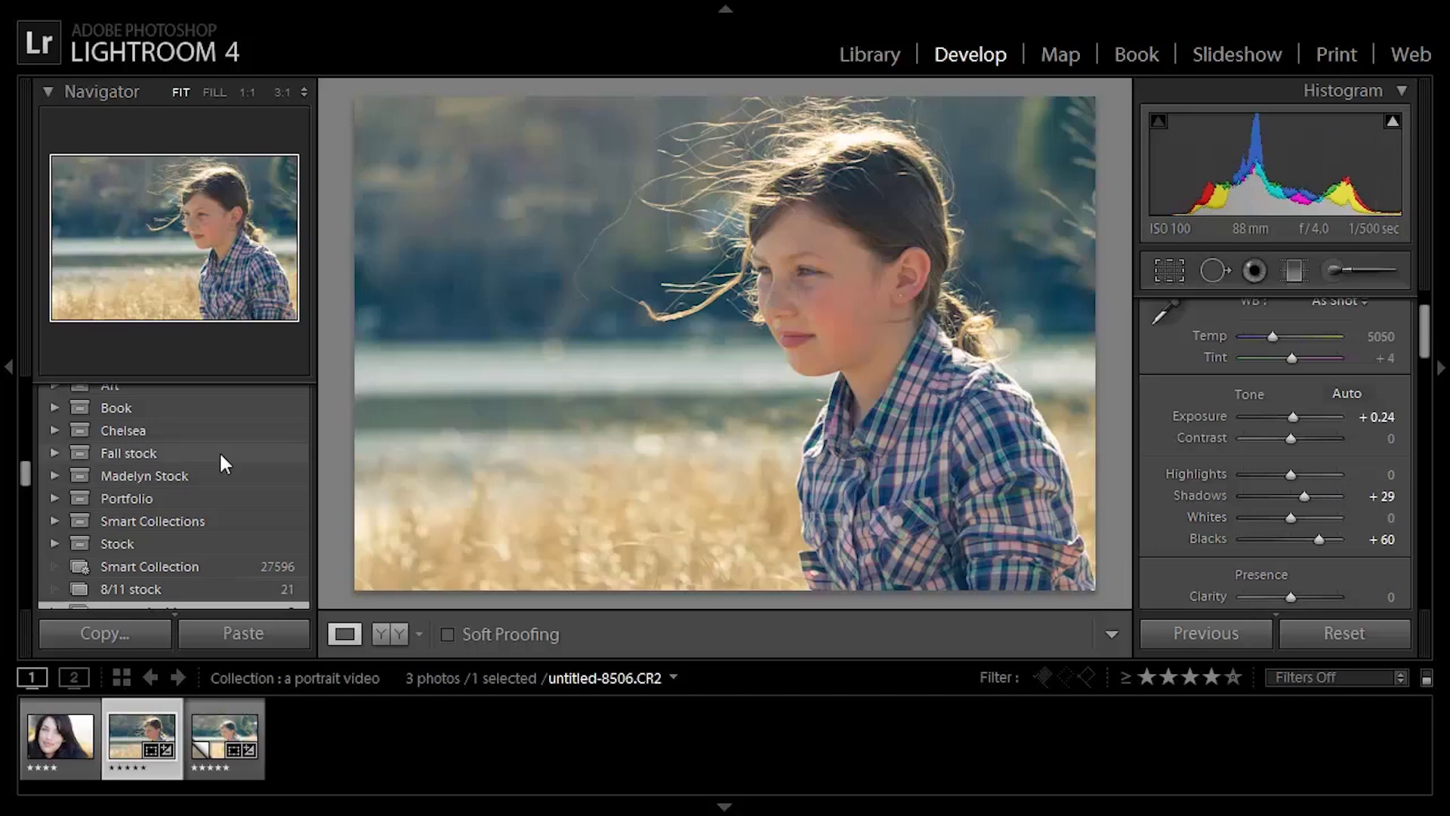
Revert to the original import state, then restore the Shadows history step
scroll(219, 451, down, 12)
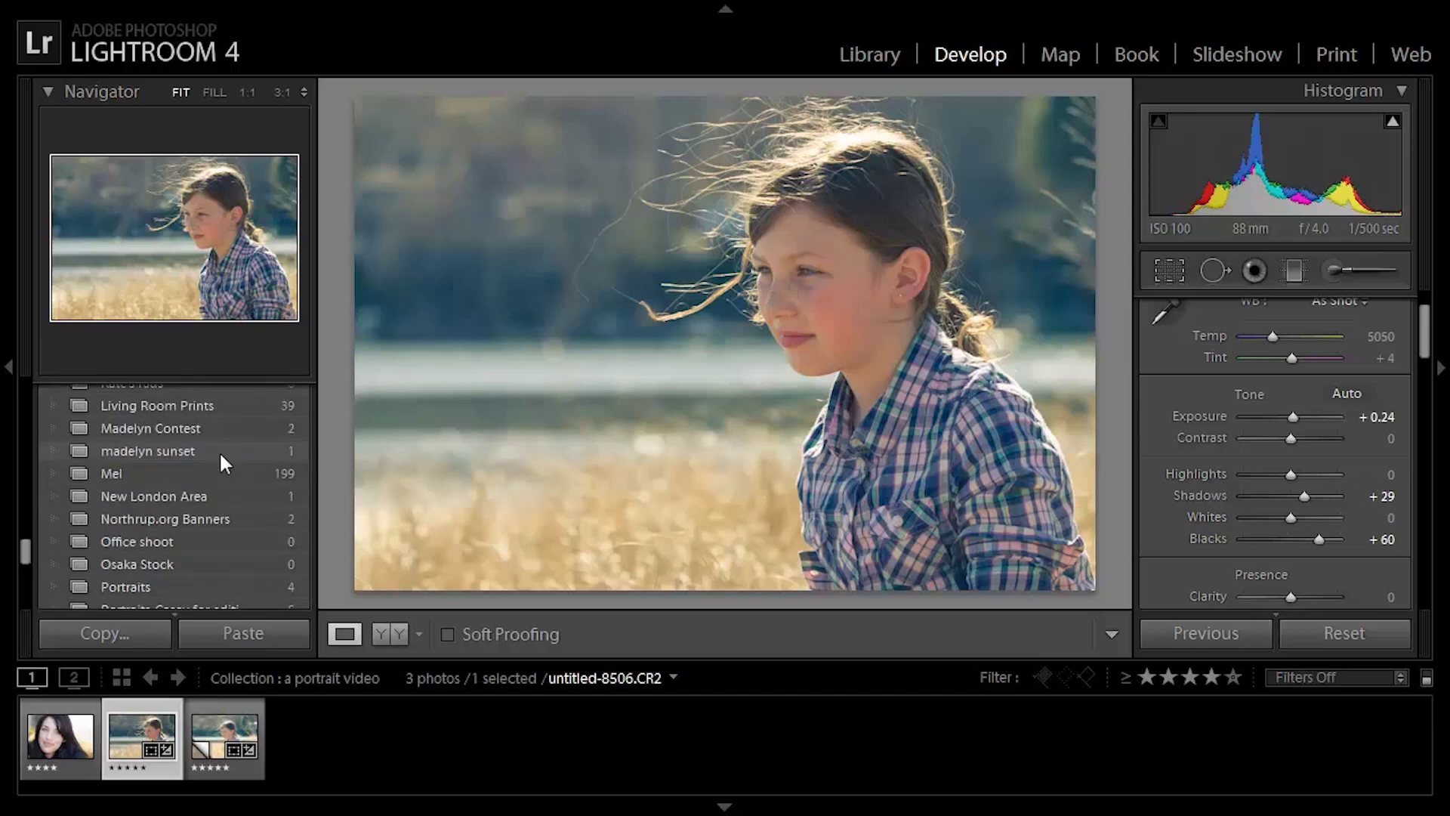
scroll(219, 451, down, 5)
scroll(219, 451, up, 20)
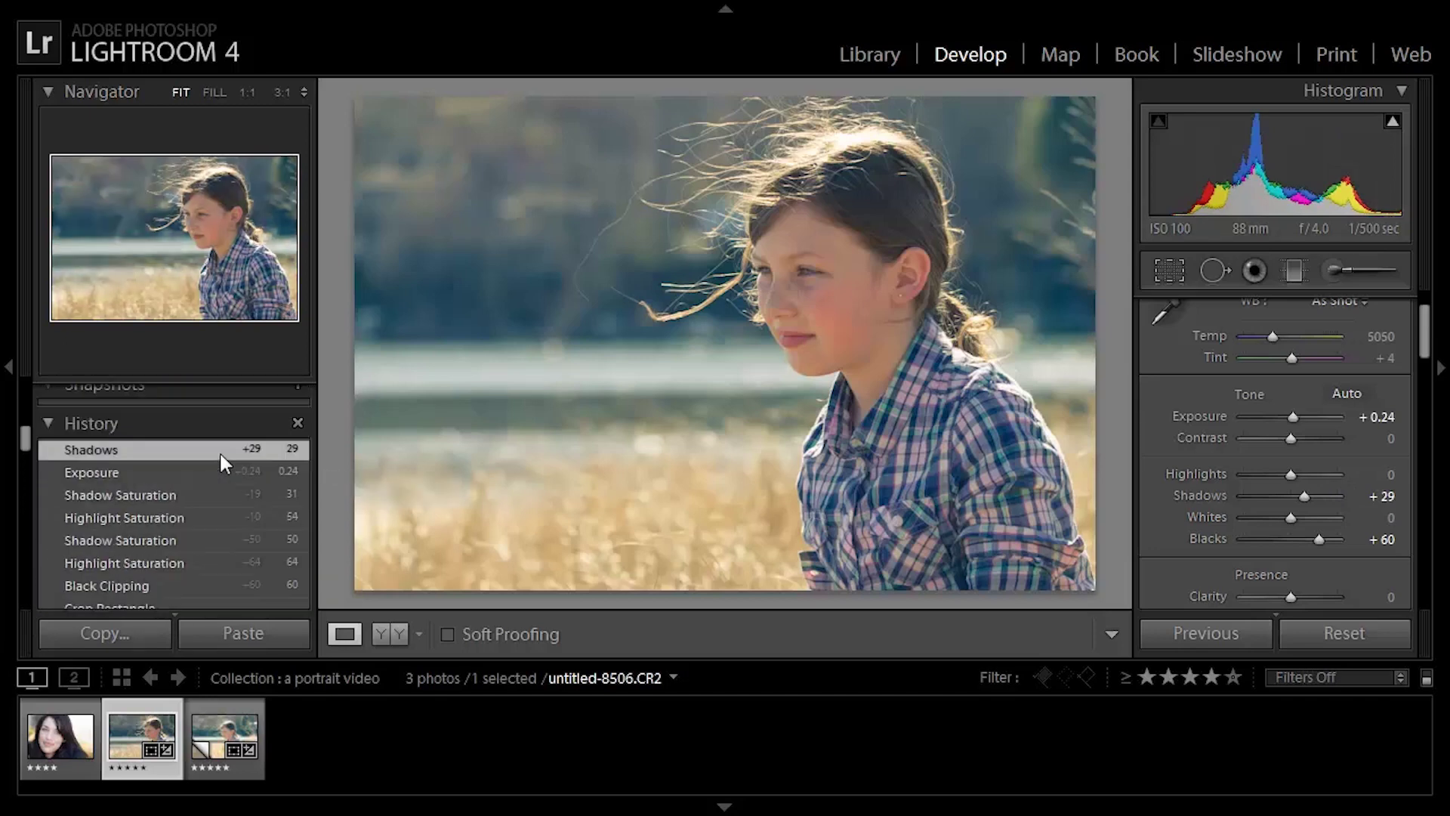
scroll(219, 450, down, 3)
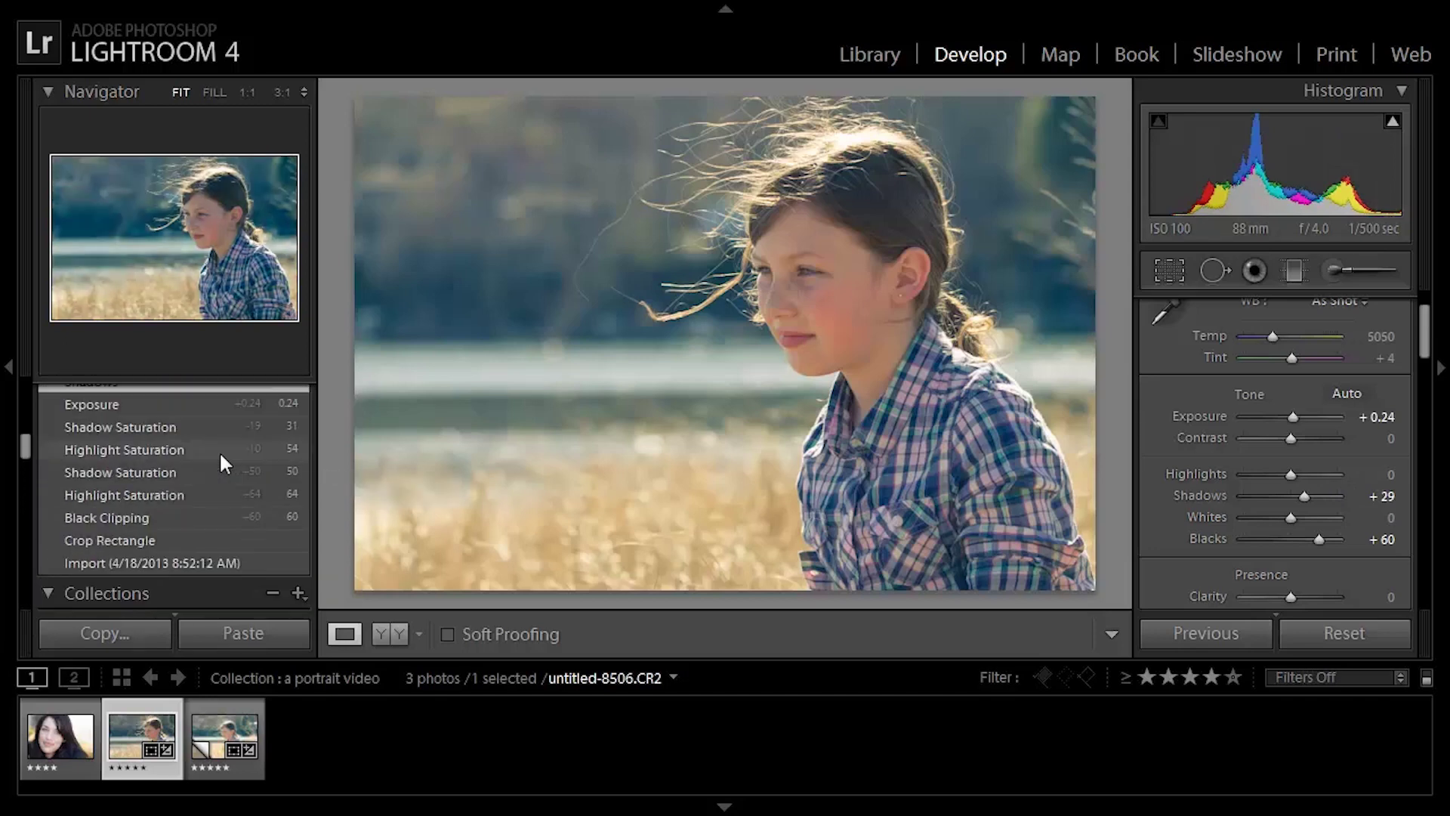
click(174, 562)
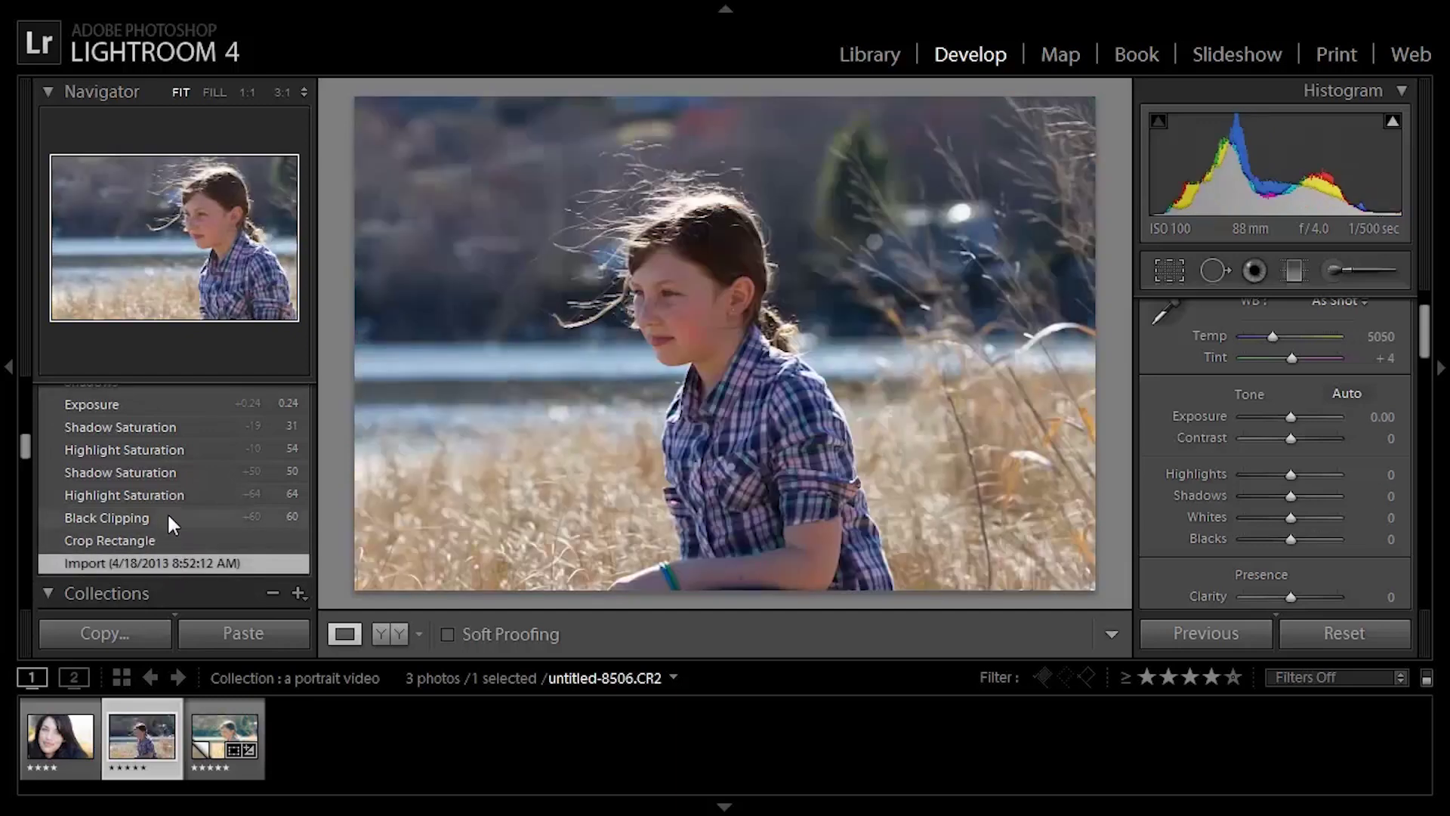
scroll(168, 502, up, 2)
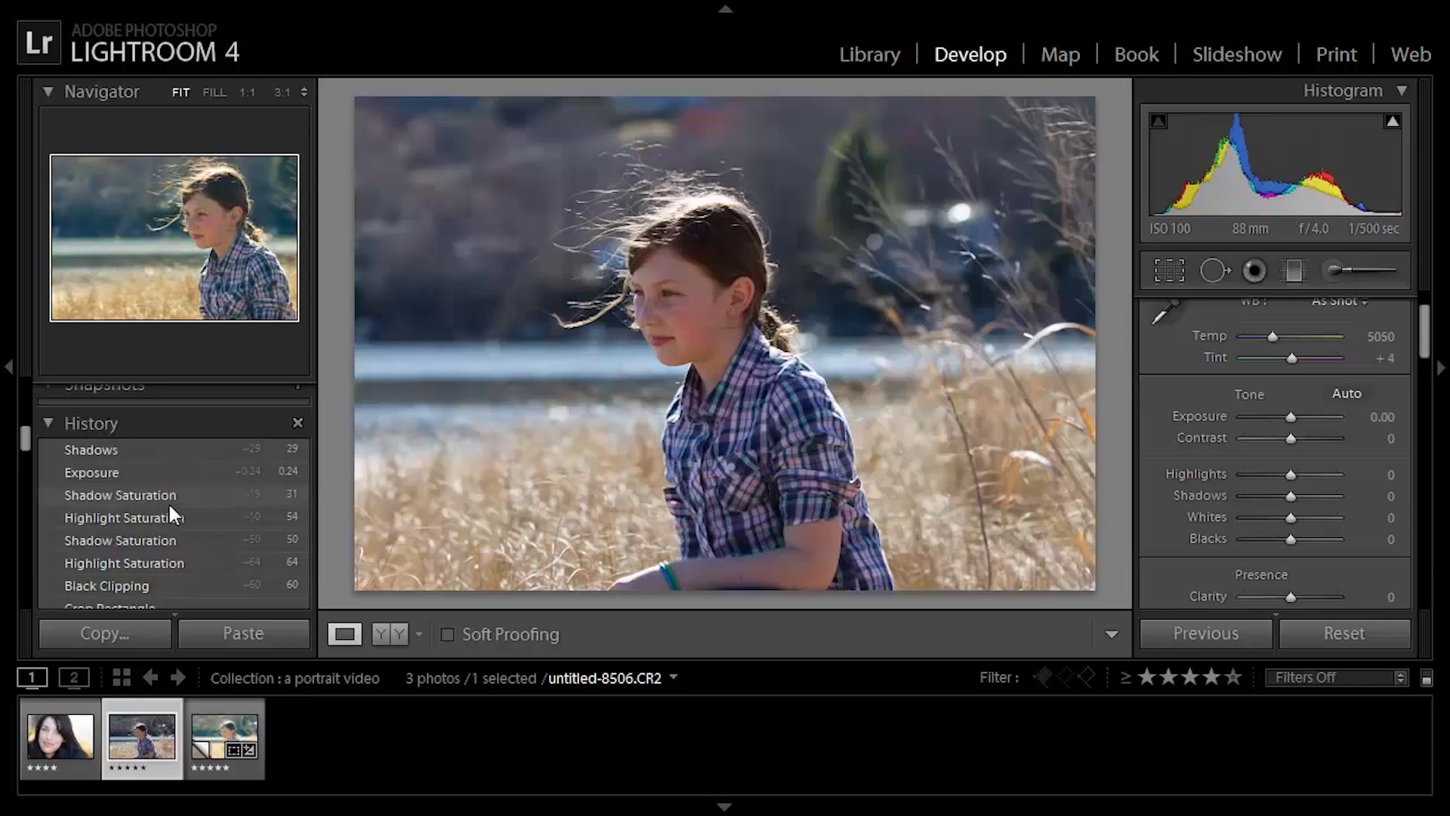
click(183, 447)
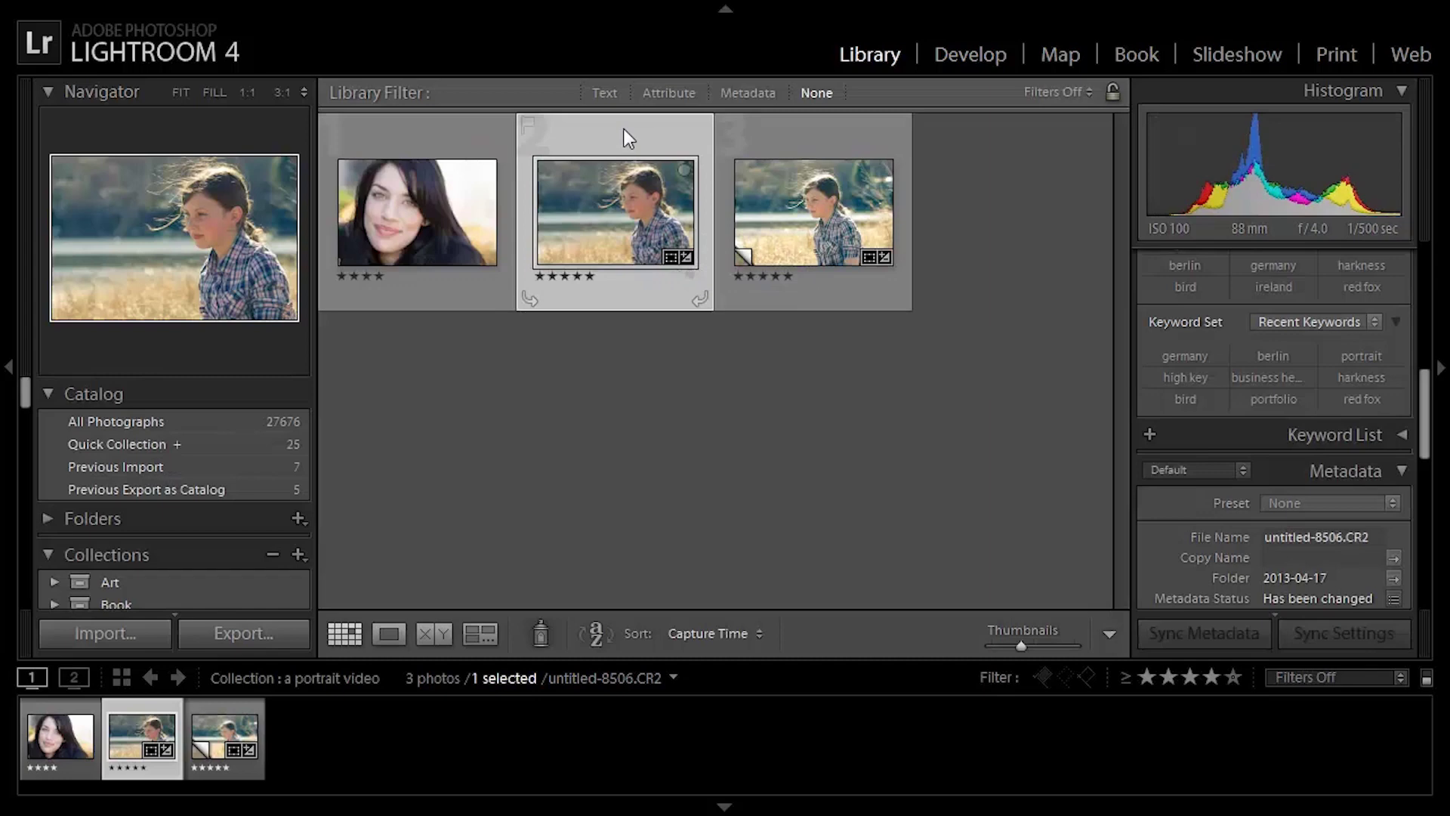
Bring up the Edit In options for the second photo in the Library grid
right_click(641, 196)
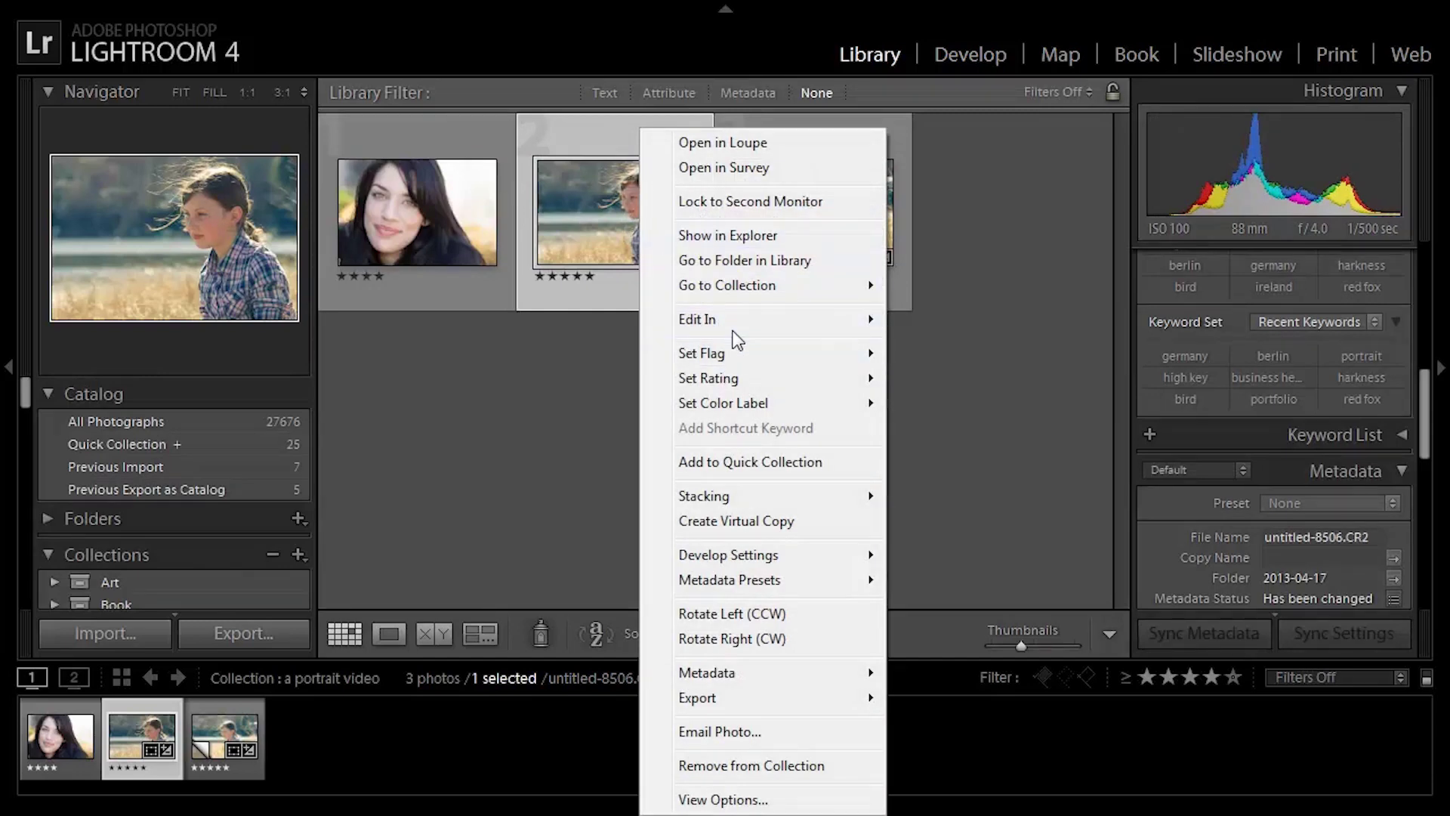
mouse_move(736, 333)
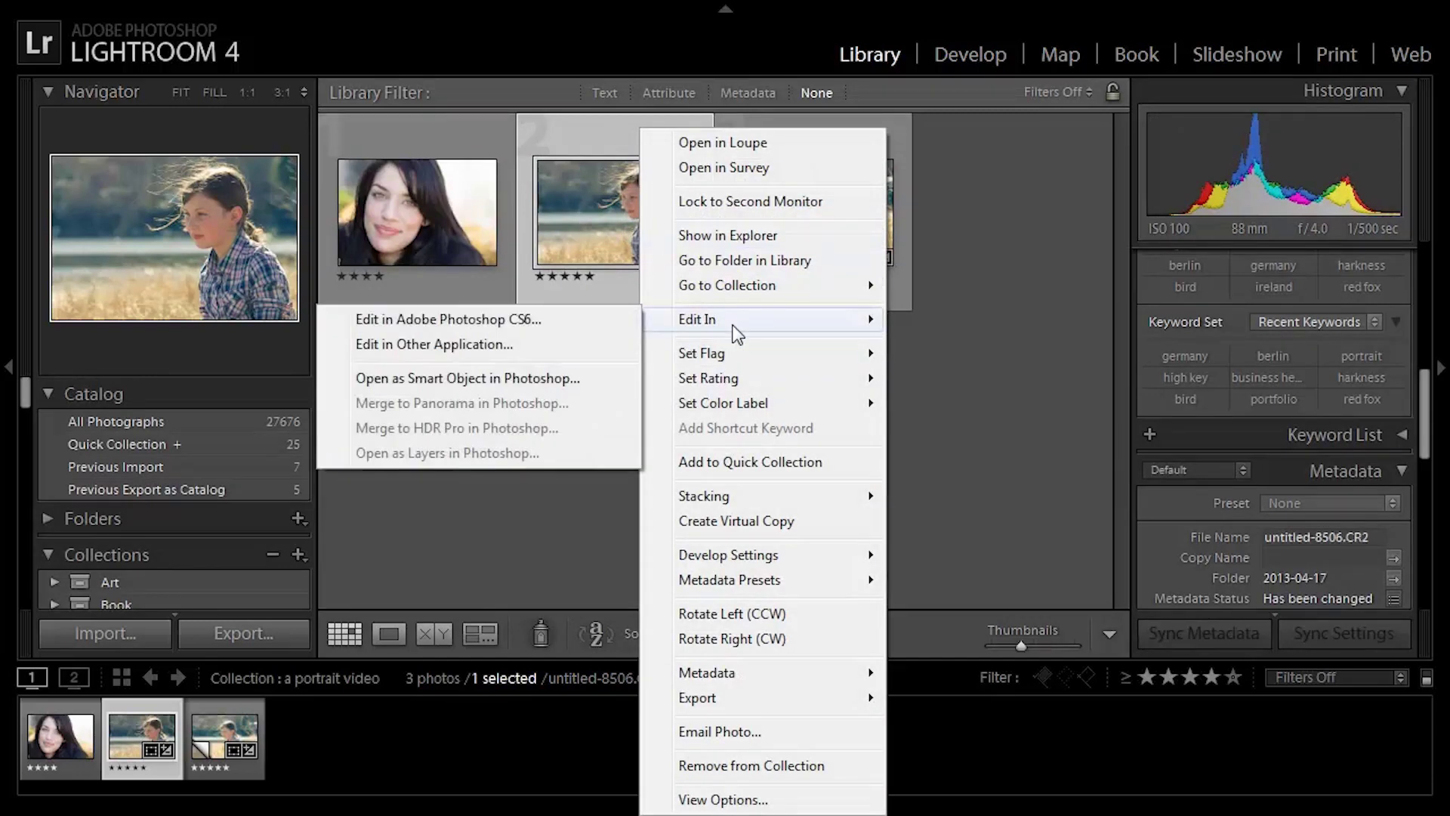
Open the photo in Photoshop CS6 and heal stray hair strands over the background
click(593, 329)
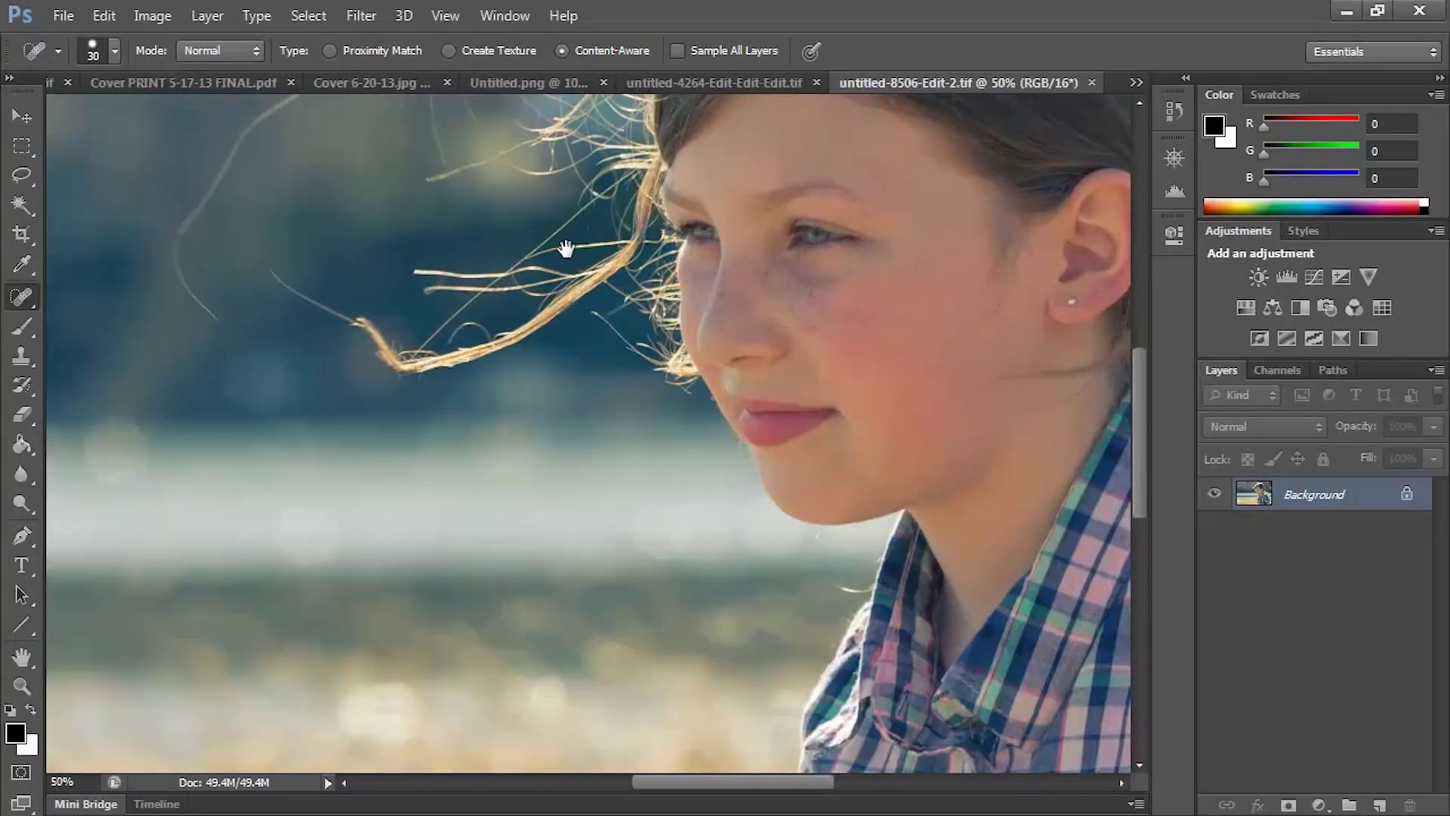
drag(566, 242, 609, 501)
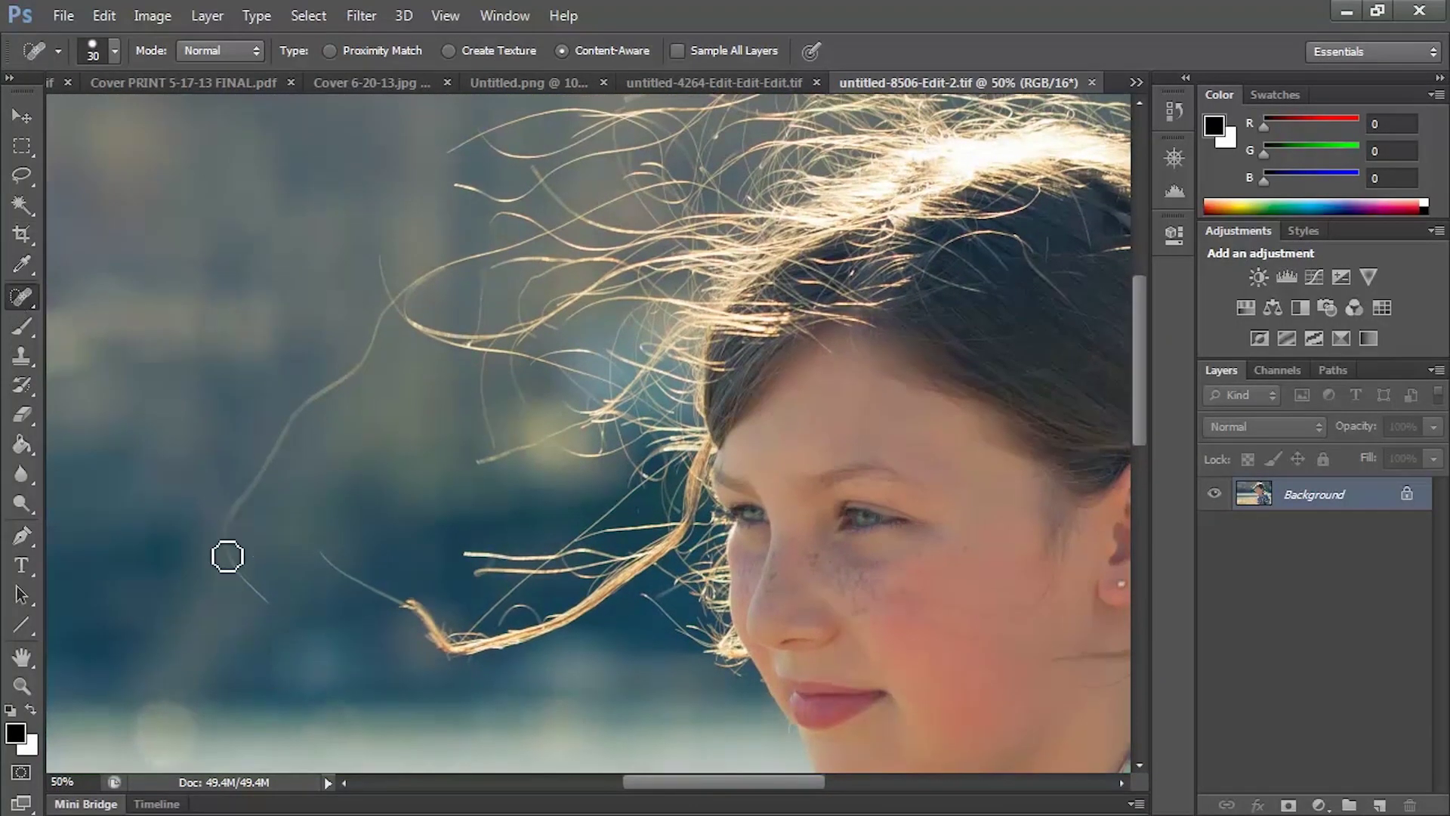
mouse_move(272, 599)
mouse_down()
mouse_move(242, 572)
mouse_move(239, 512)
mouse_move(372, 360)
mouse_move(401, 301)
mouse_move(609, 211)
mouse_move(729, 201)
mouse_up()
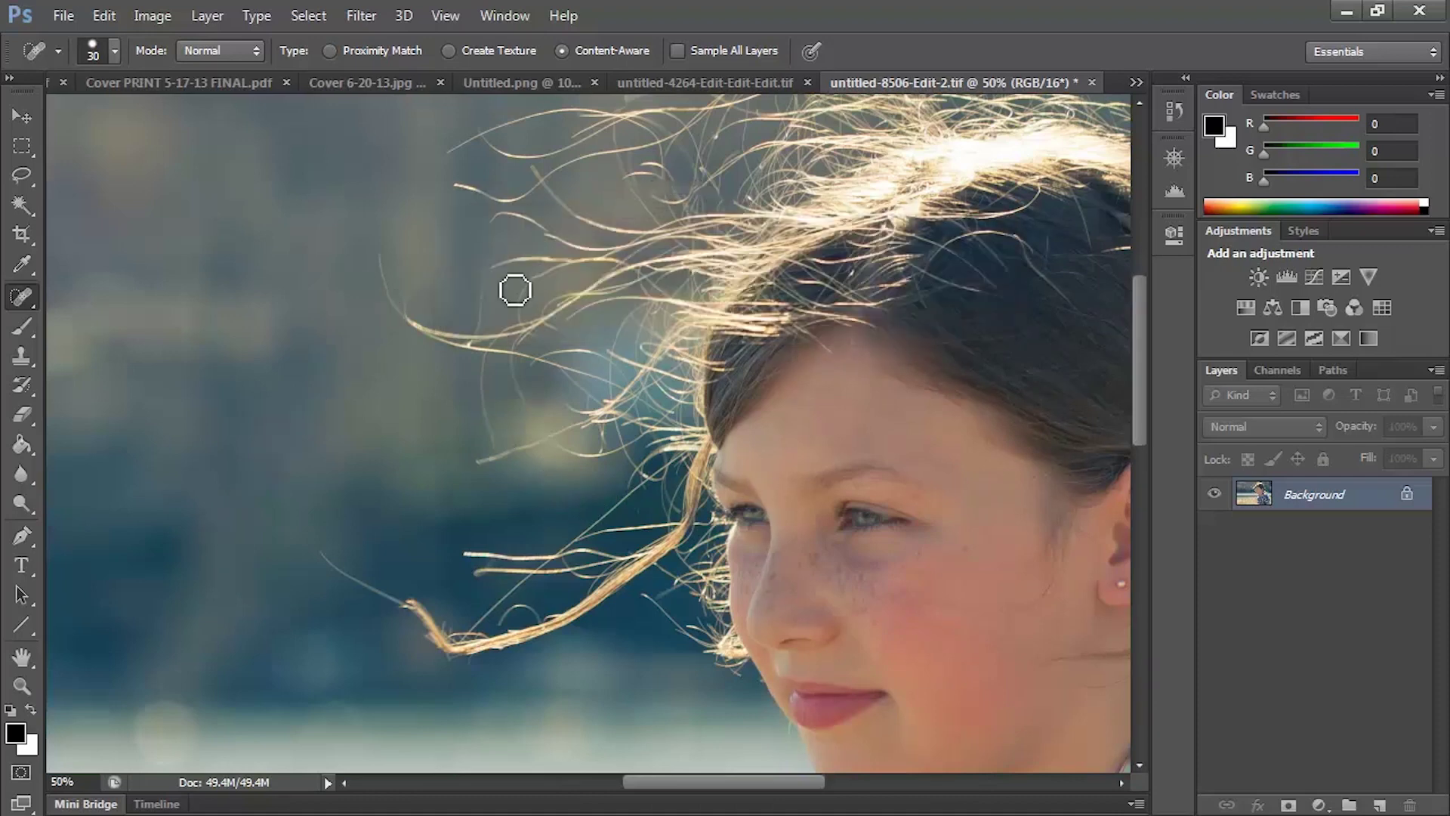
drag(480, 270, 487, 341)
drag(334, 560, 359, 591)
Heal the small blemishes near the nose and on the cheek
drag(359, 591, 375, 606)
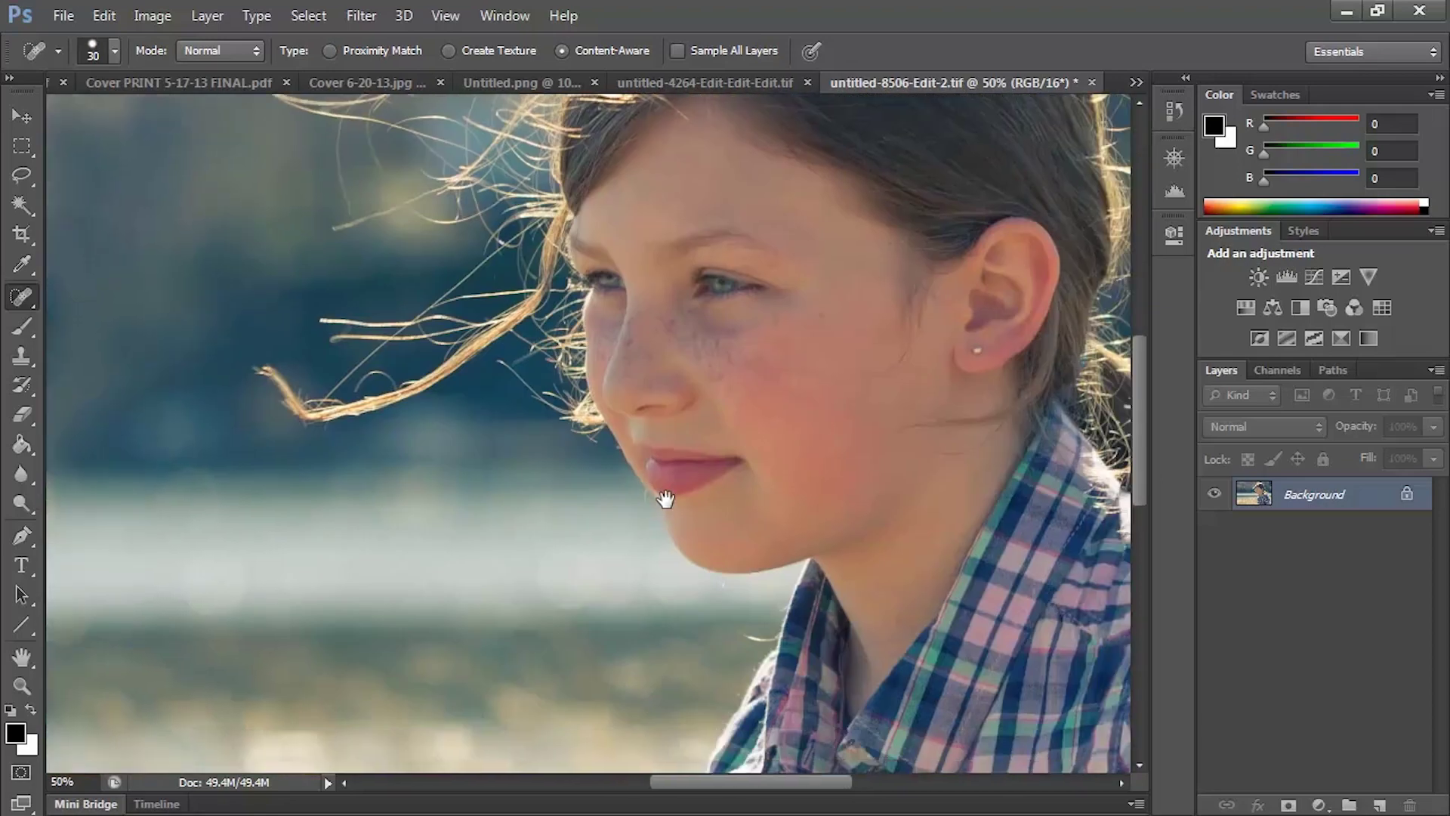
drag(691, 597, 755, 591)
drag(755, 591, 757, 591)
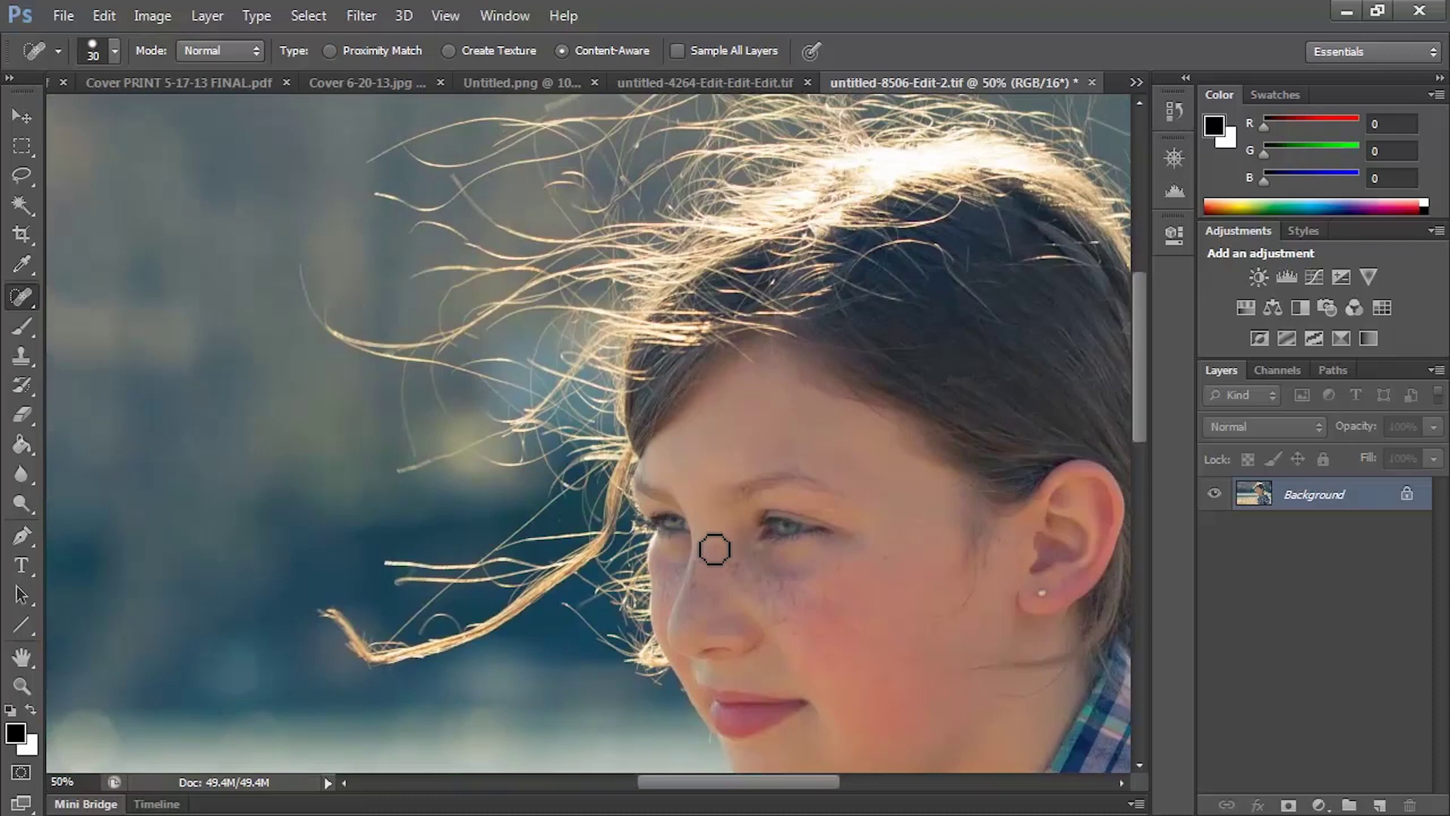
click(21, 501)
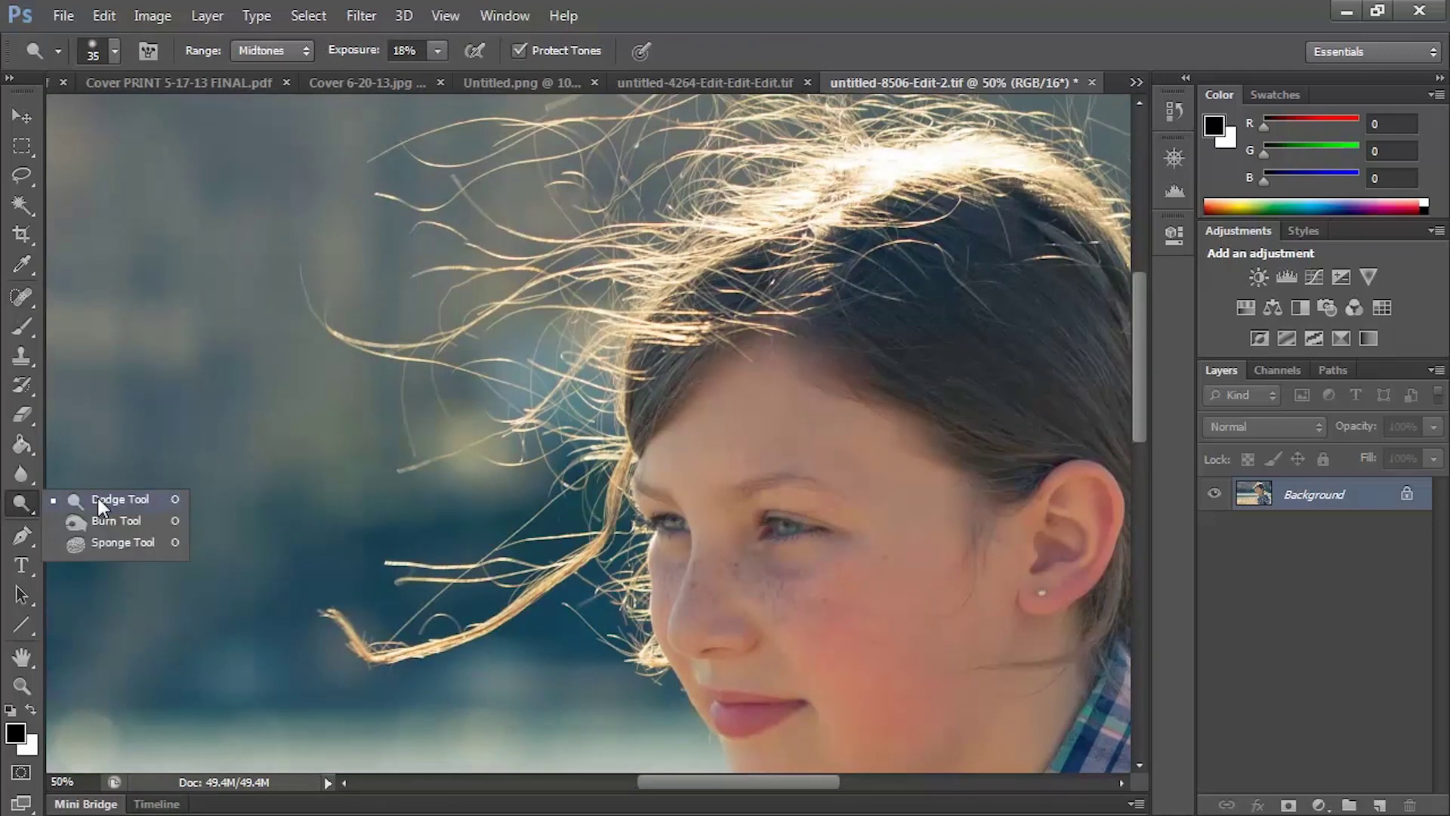
Keep the Dodge tool, set exposure to 11% and shrink the brush to size 20
click(99, 498)
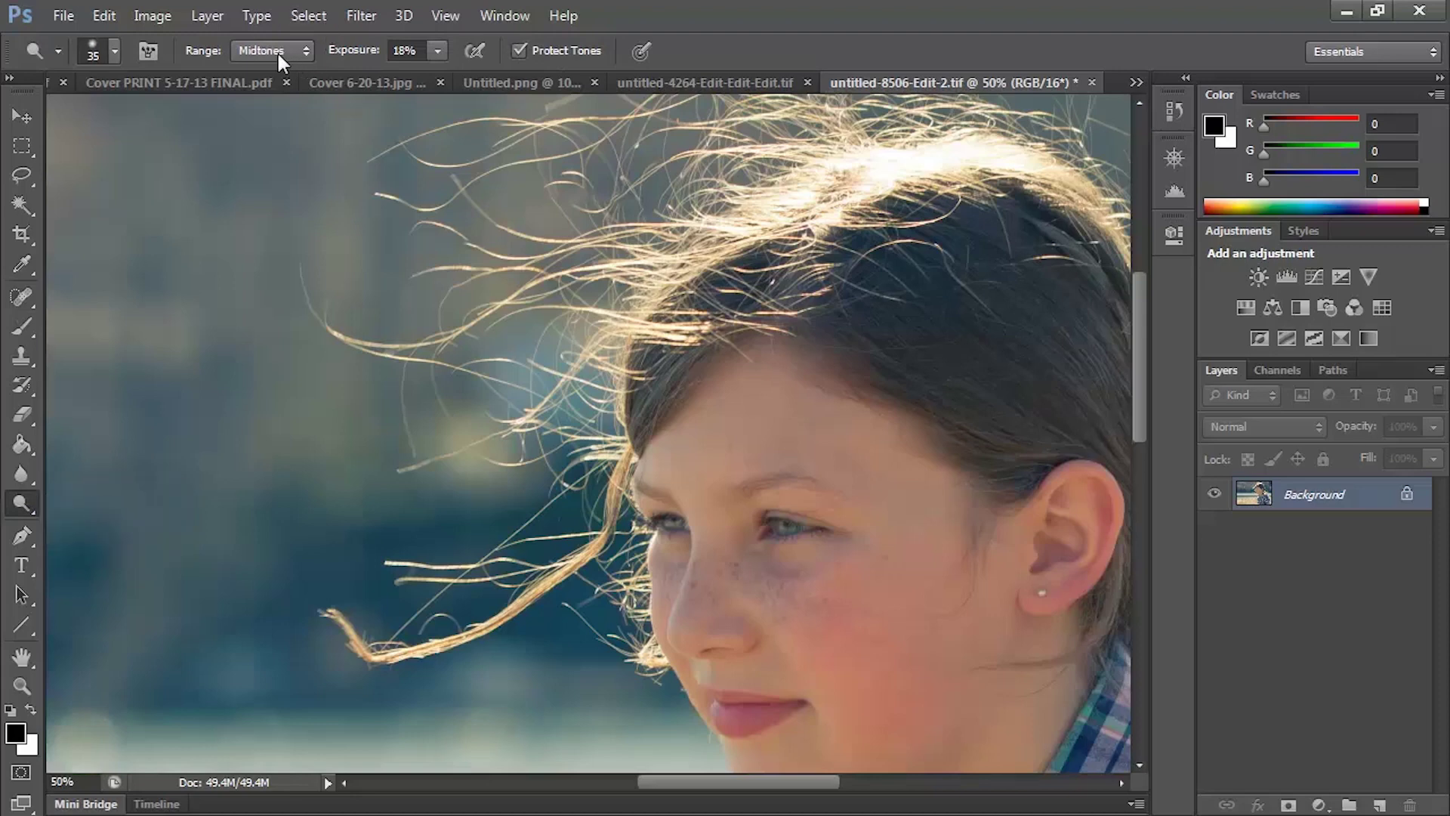
click(438, 51)
drag(433, 81, 428, 79)
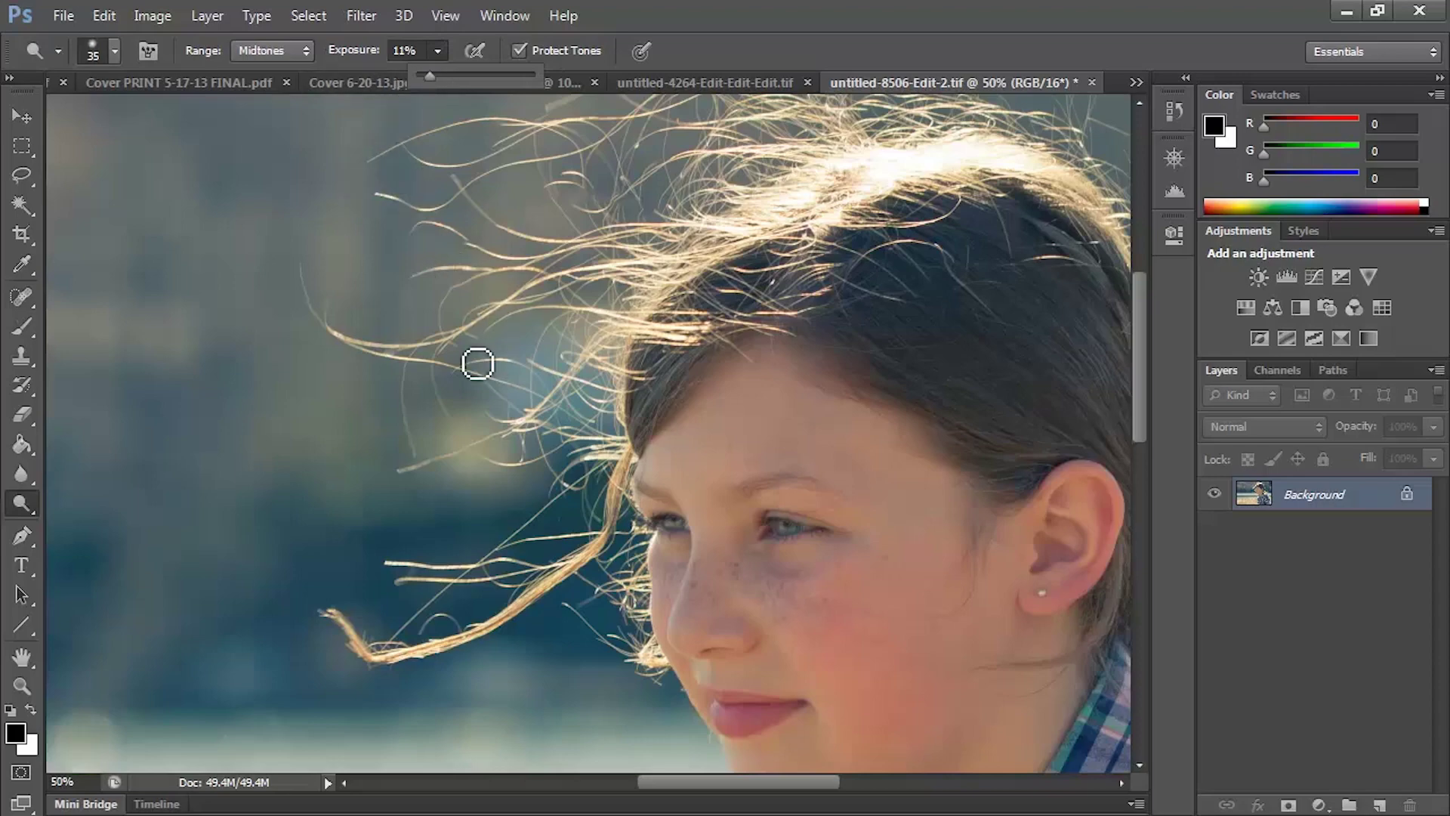
scroll(769, 569, up, 4)
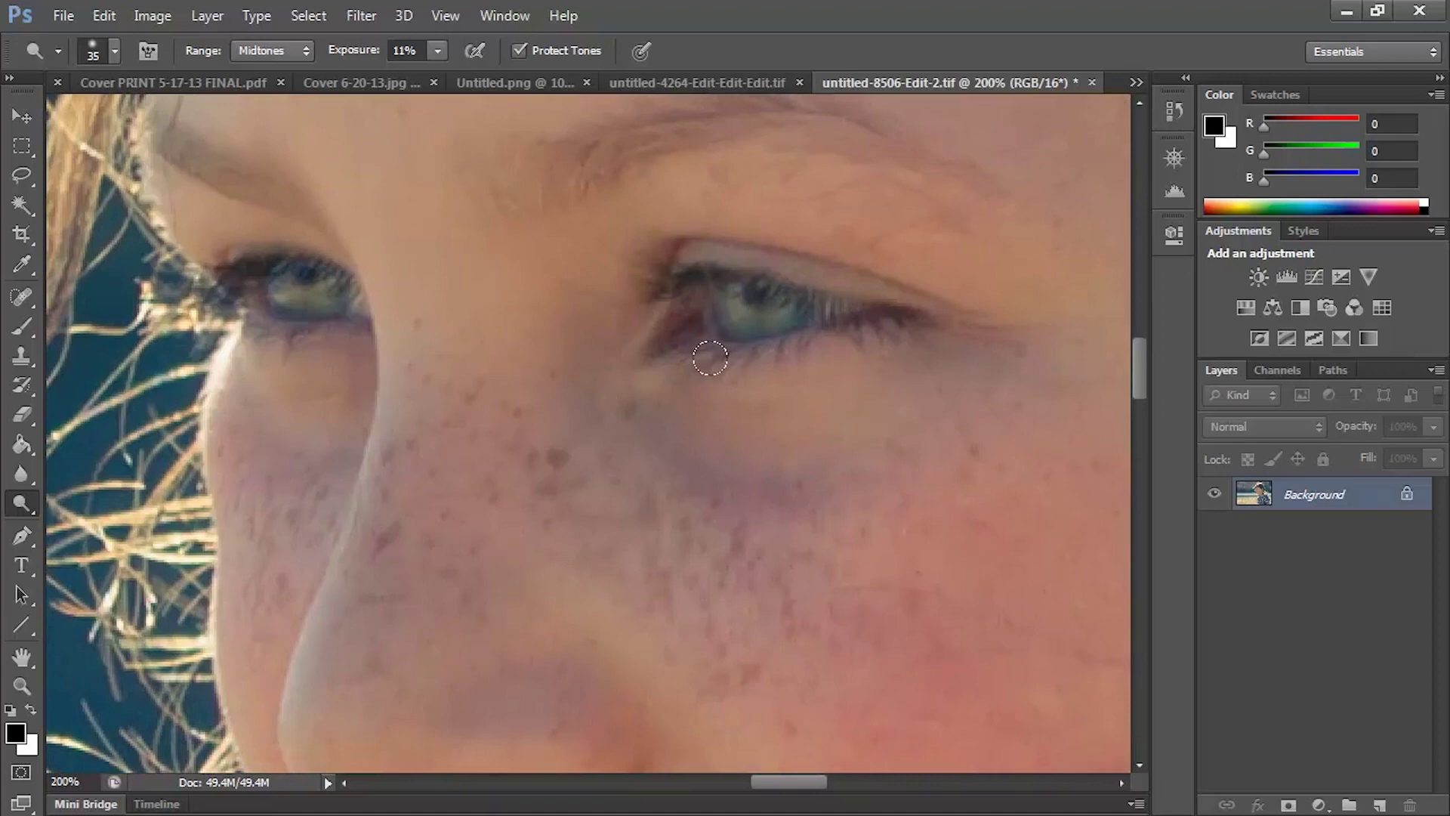
key(bracketleft)
key(bracketleft)
key(bracketleft)
Raise the dodge exposure to 49%
scroll(472, 274, down, 3)
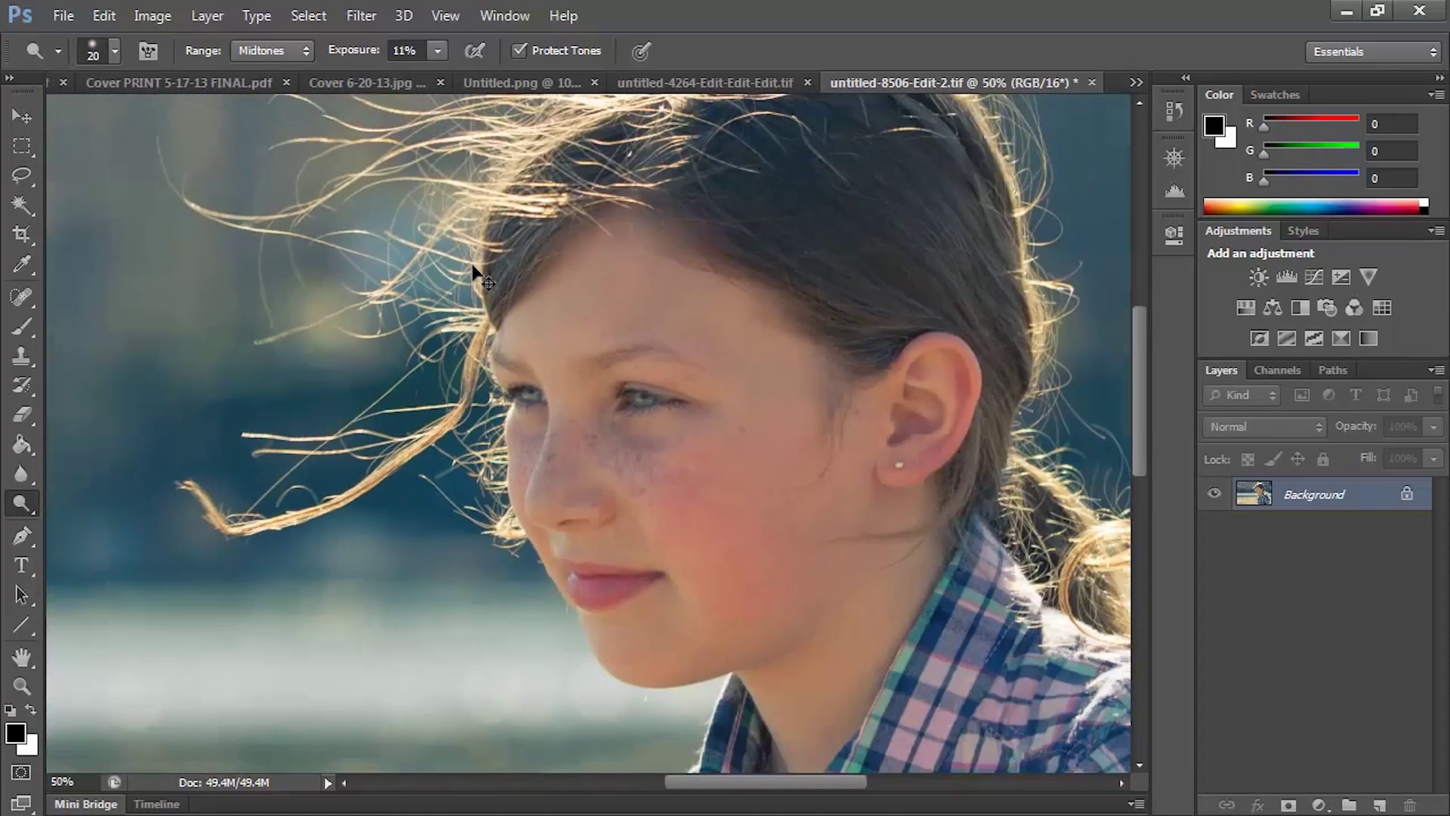
scroll(485, 275, up, 3)
click(437, 50)
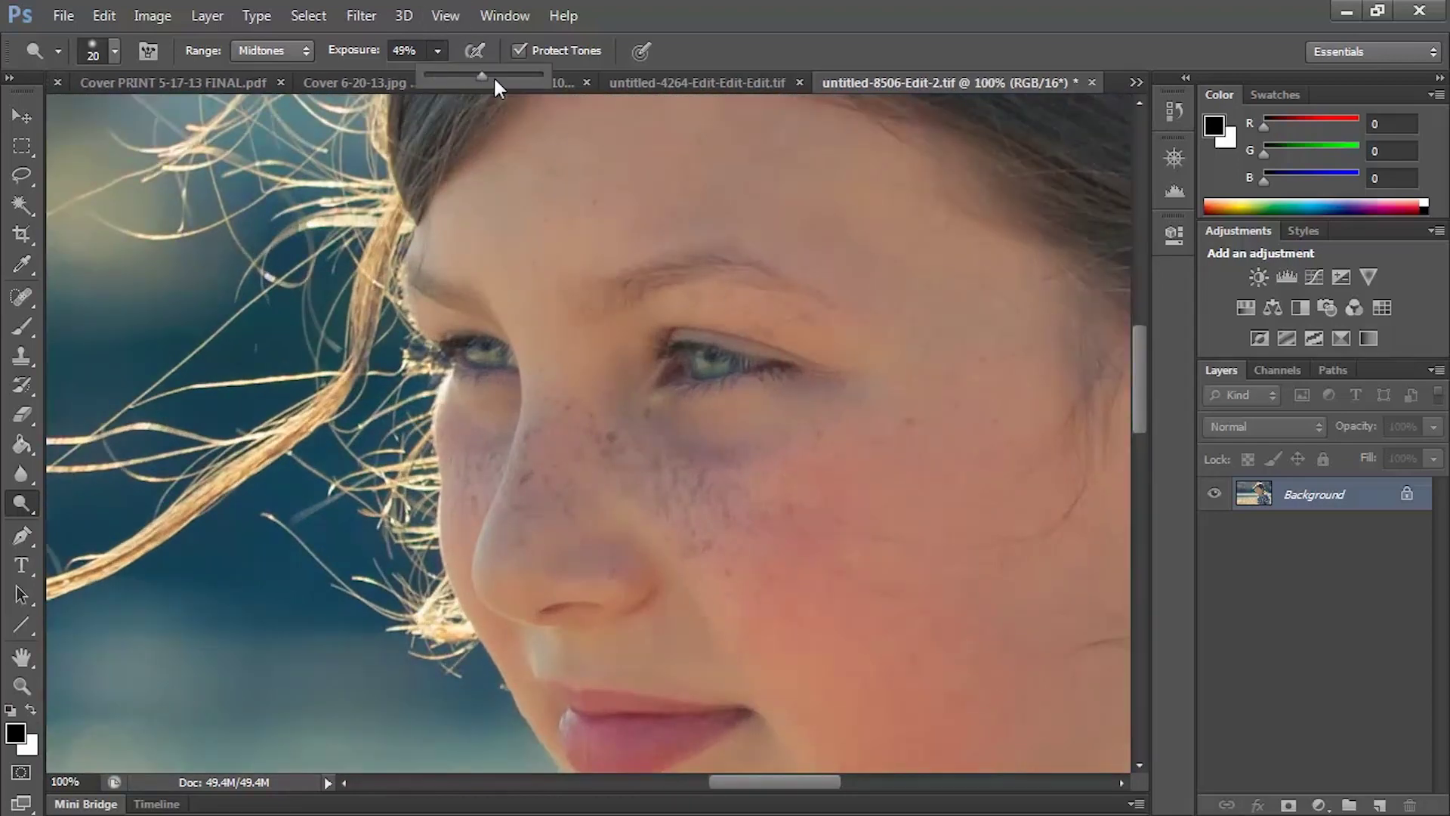
click(731, 376)
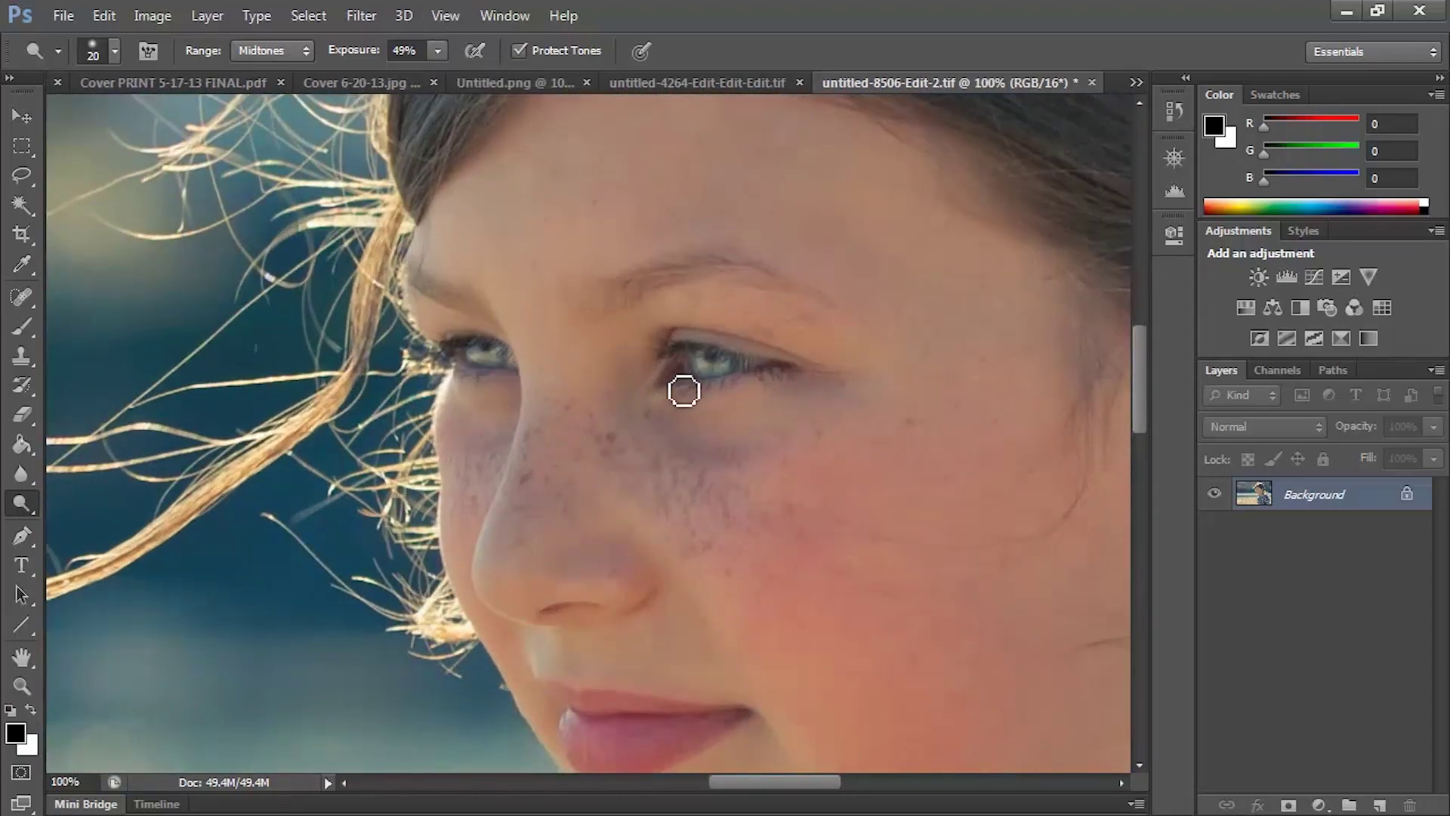
scroll(767, 339, down, 4)
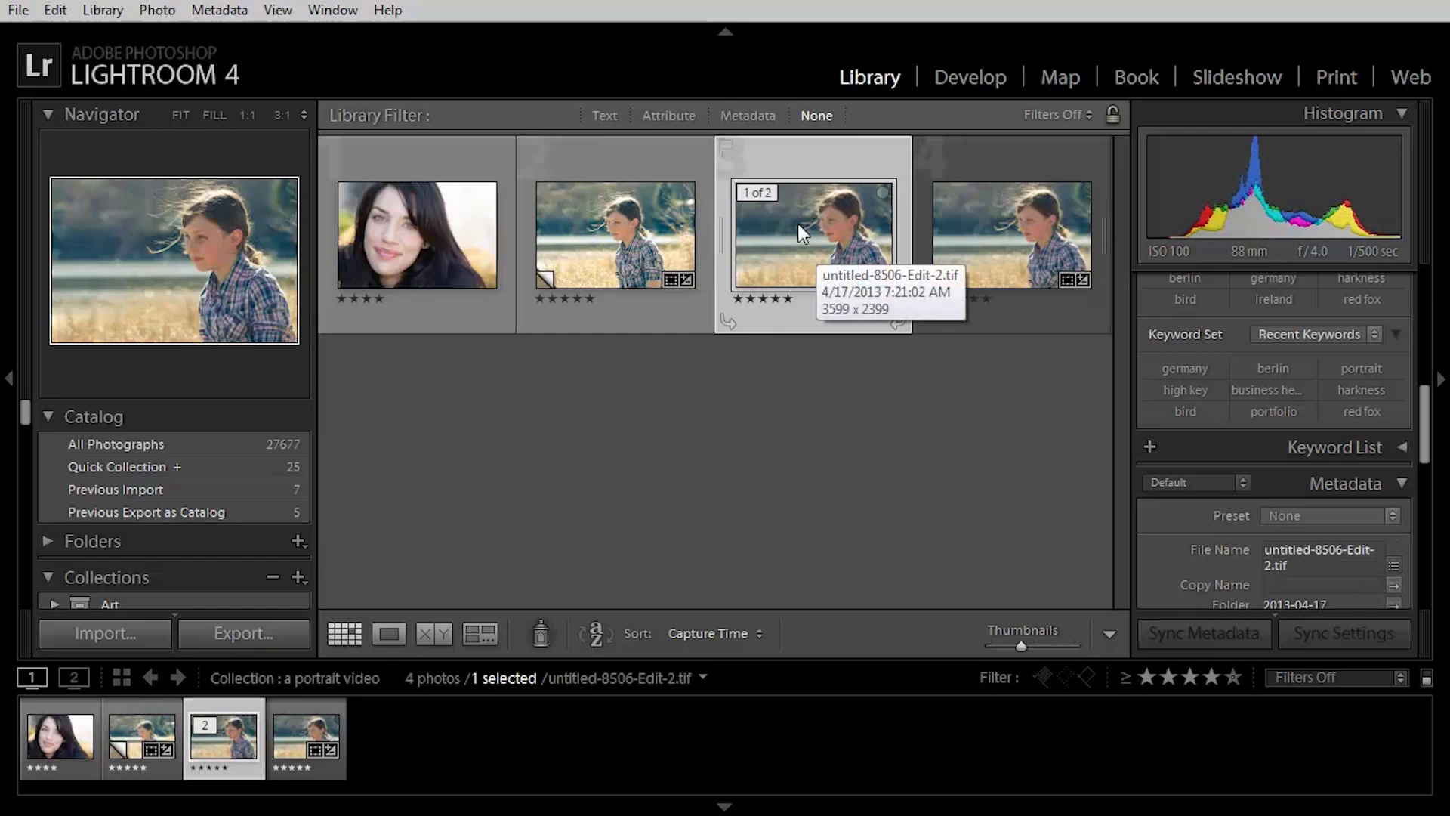
View Edit-2.tif large, flip against untitled-8506.CR2, then select the woman's portrait in the grid
double_click(798, 224)
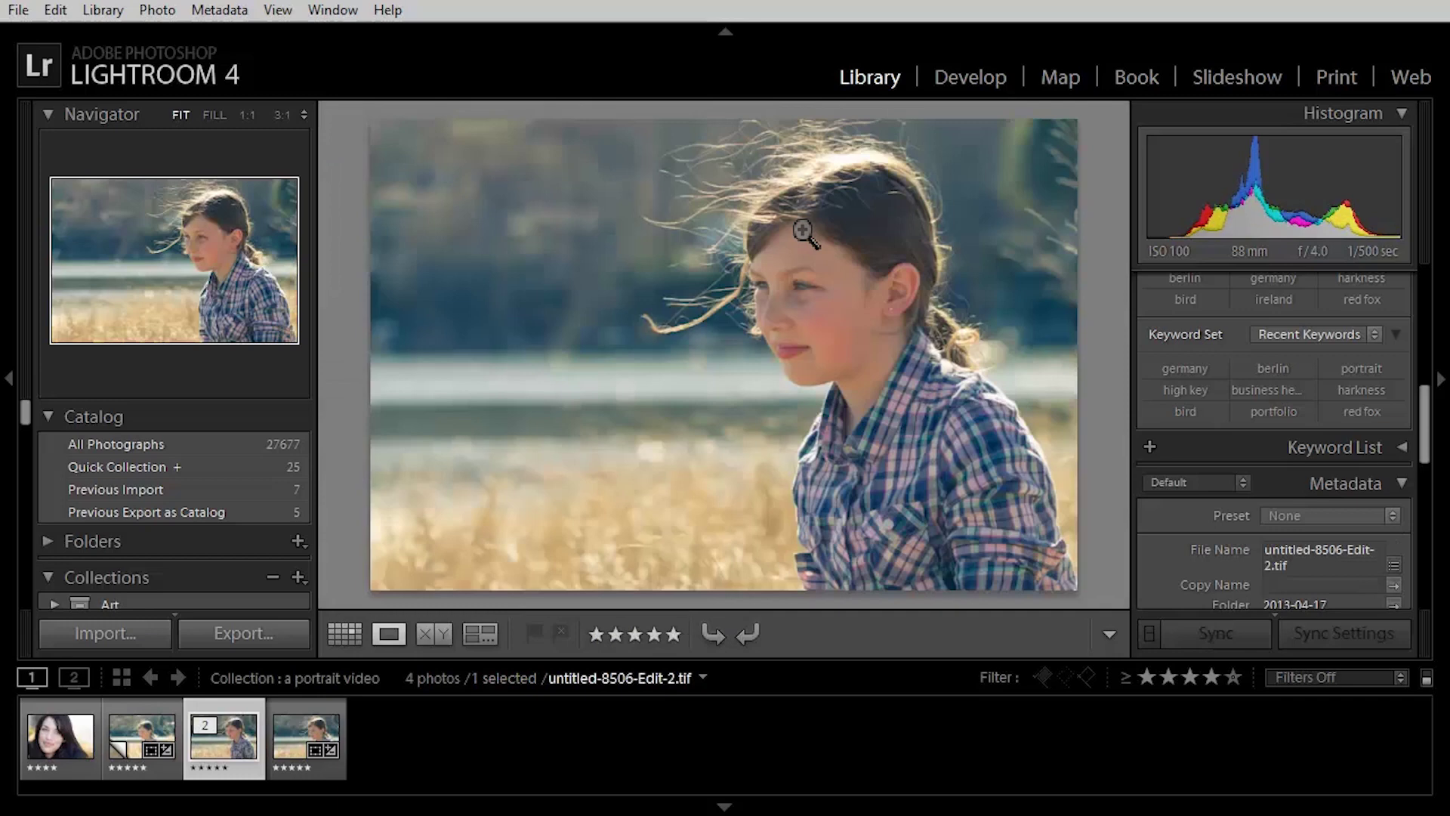
key(Right)
key(Left)
key(Right)
key(Left)
key(Right)
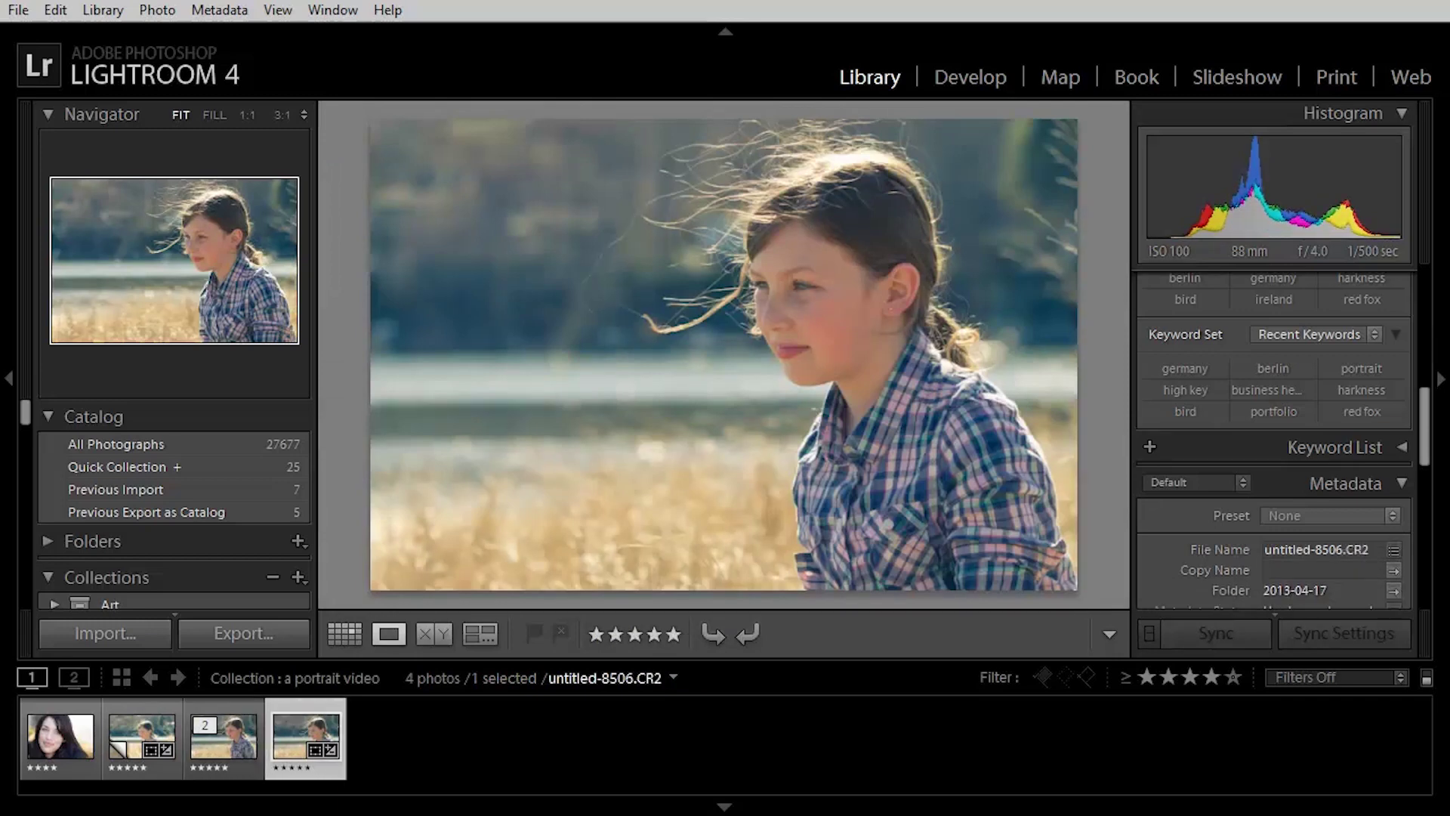
key(g)
click(406, 160)
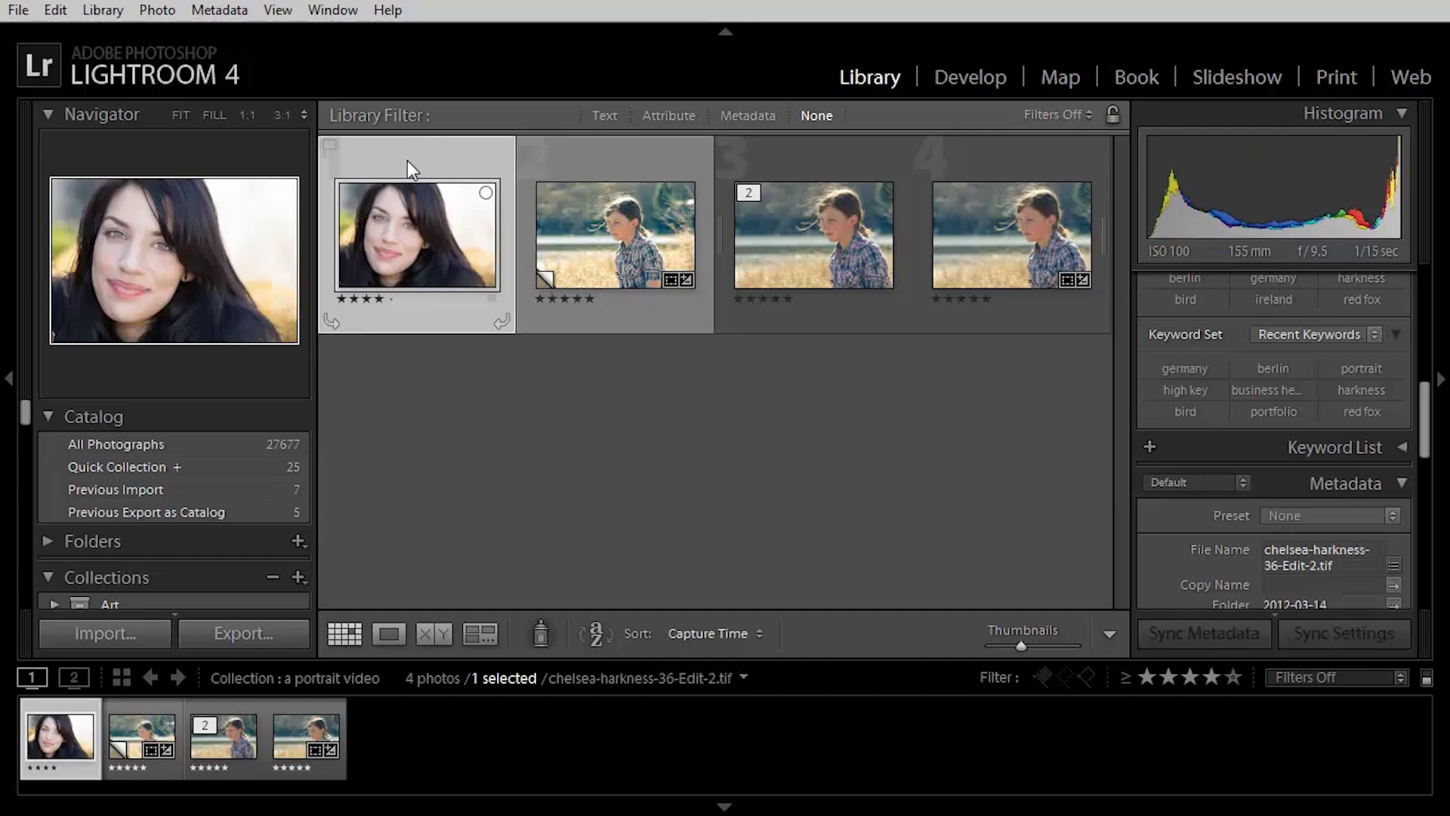
Open the woman's portrait in Loupe and inspect nose, cheek and chin skin at 1:1
double_click(393, 237)
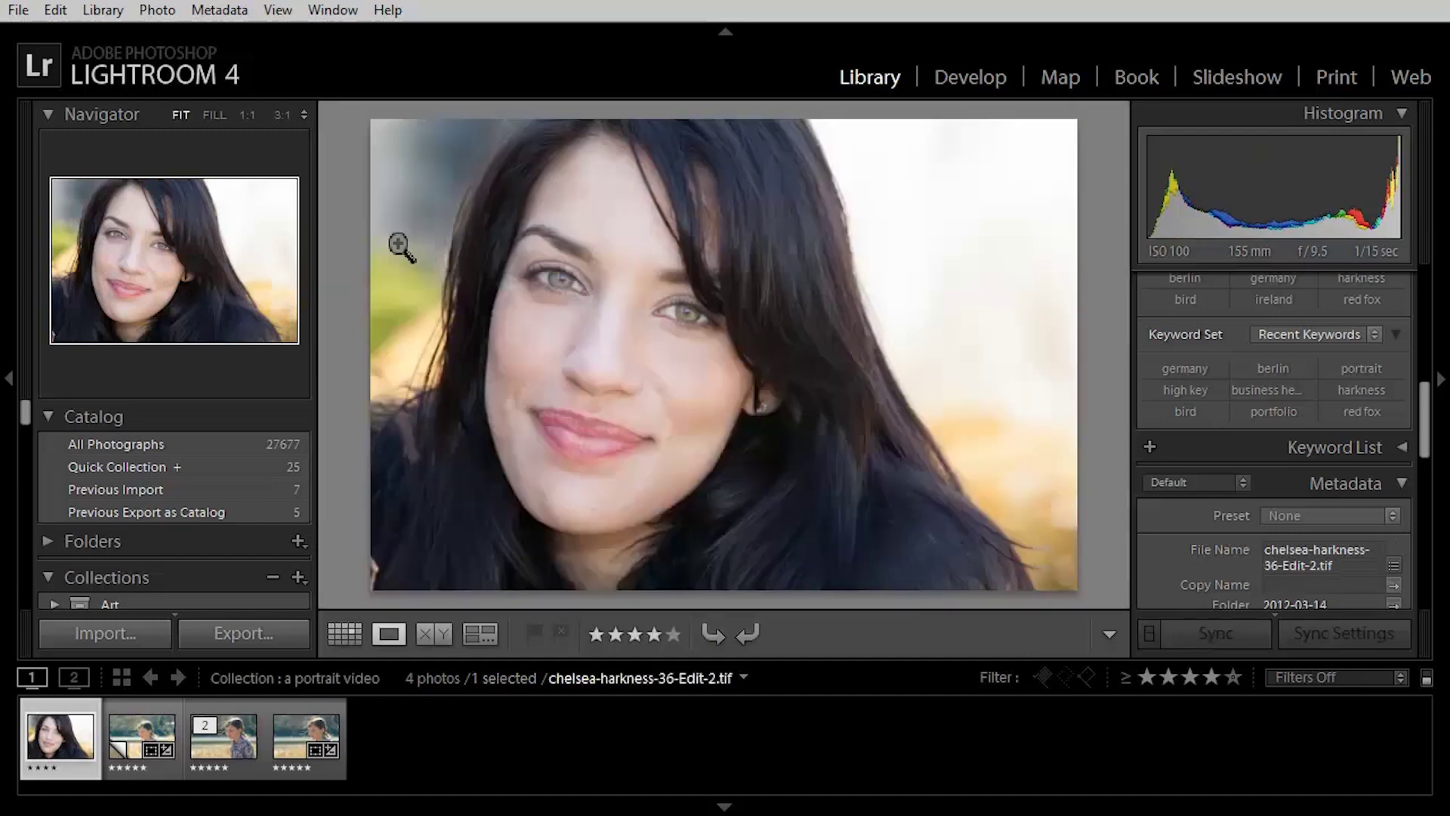
click(609, 389)
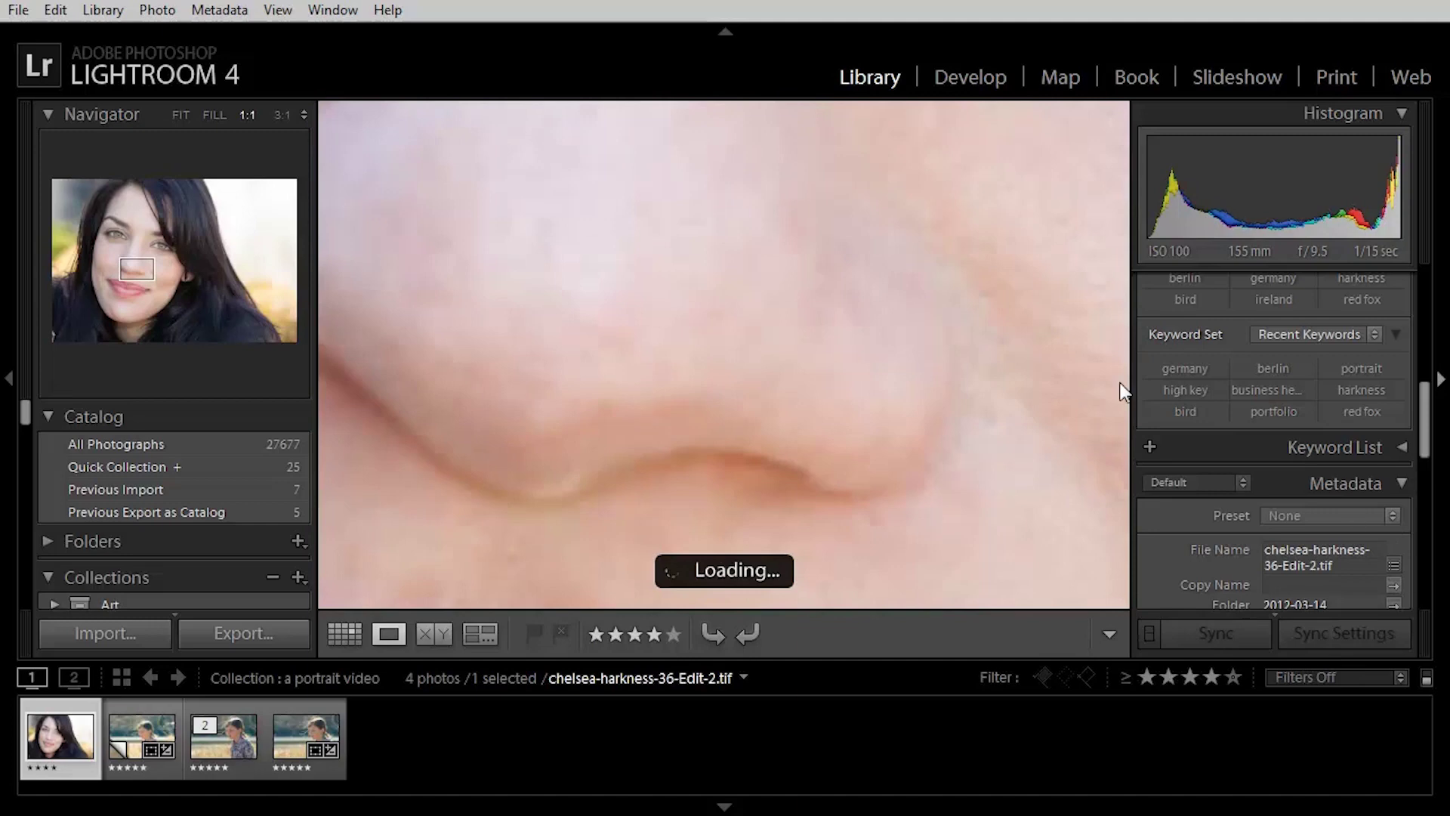
drag(972, 421, 641, 314)
drag(971, 327, 771, 516)
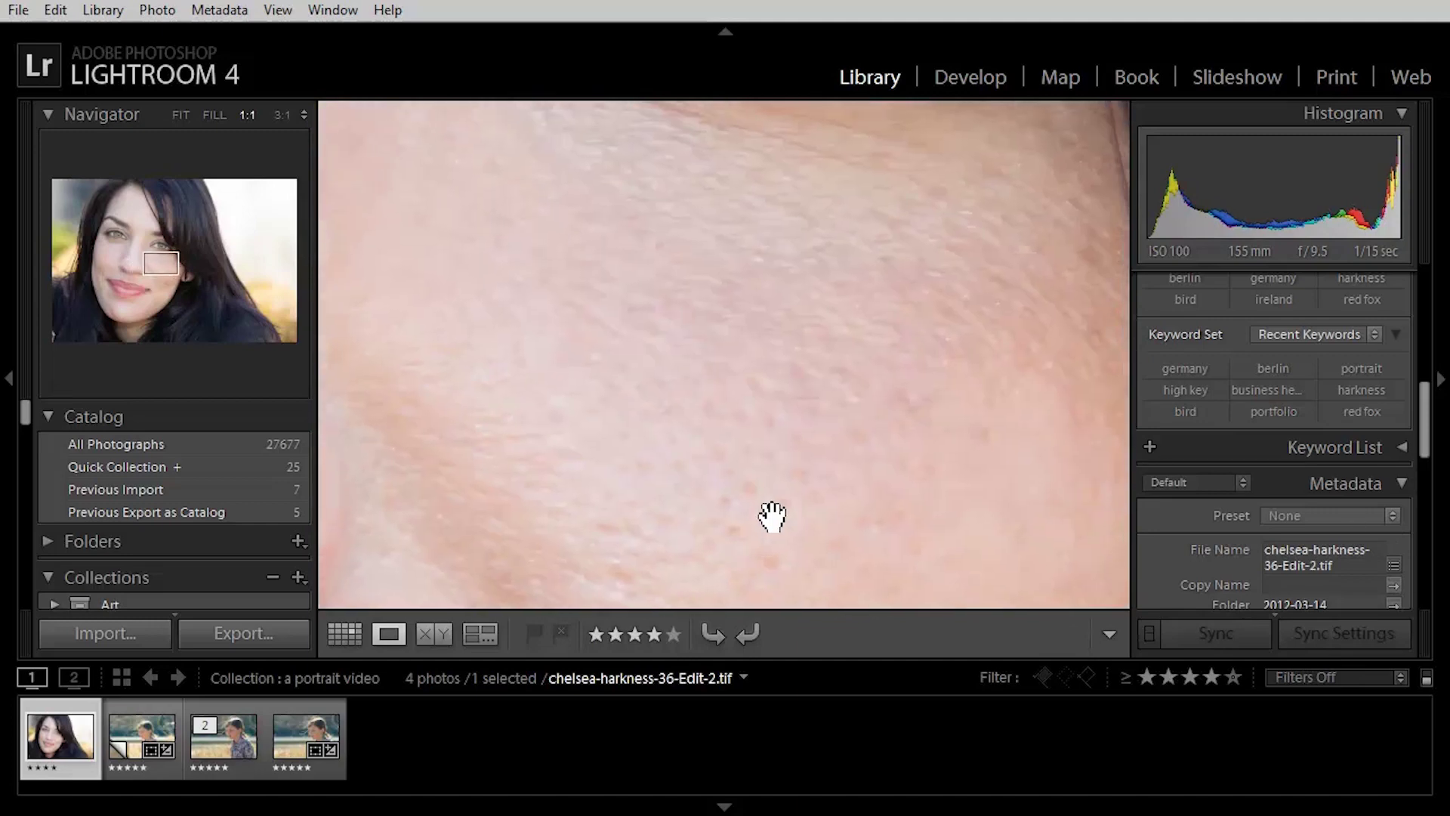
click(771, 516)
click(618, 528)
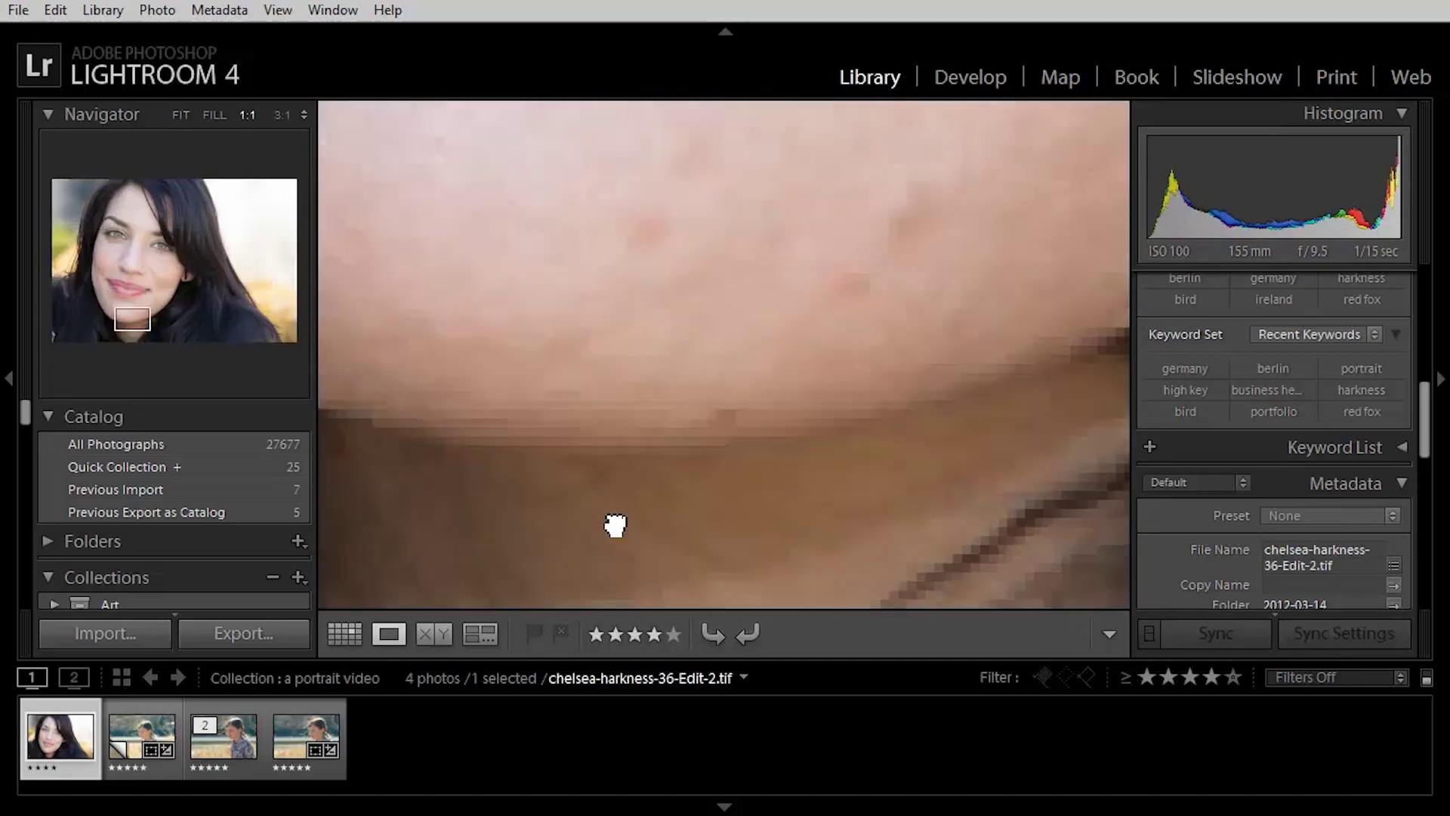
click(616, 524)
click(608, 511)
click(609, 511)
click(736, 430)
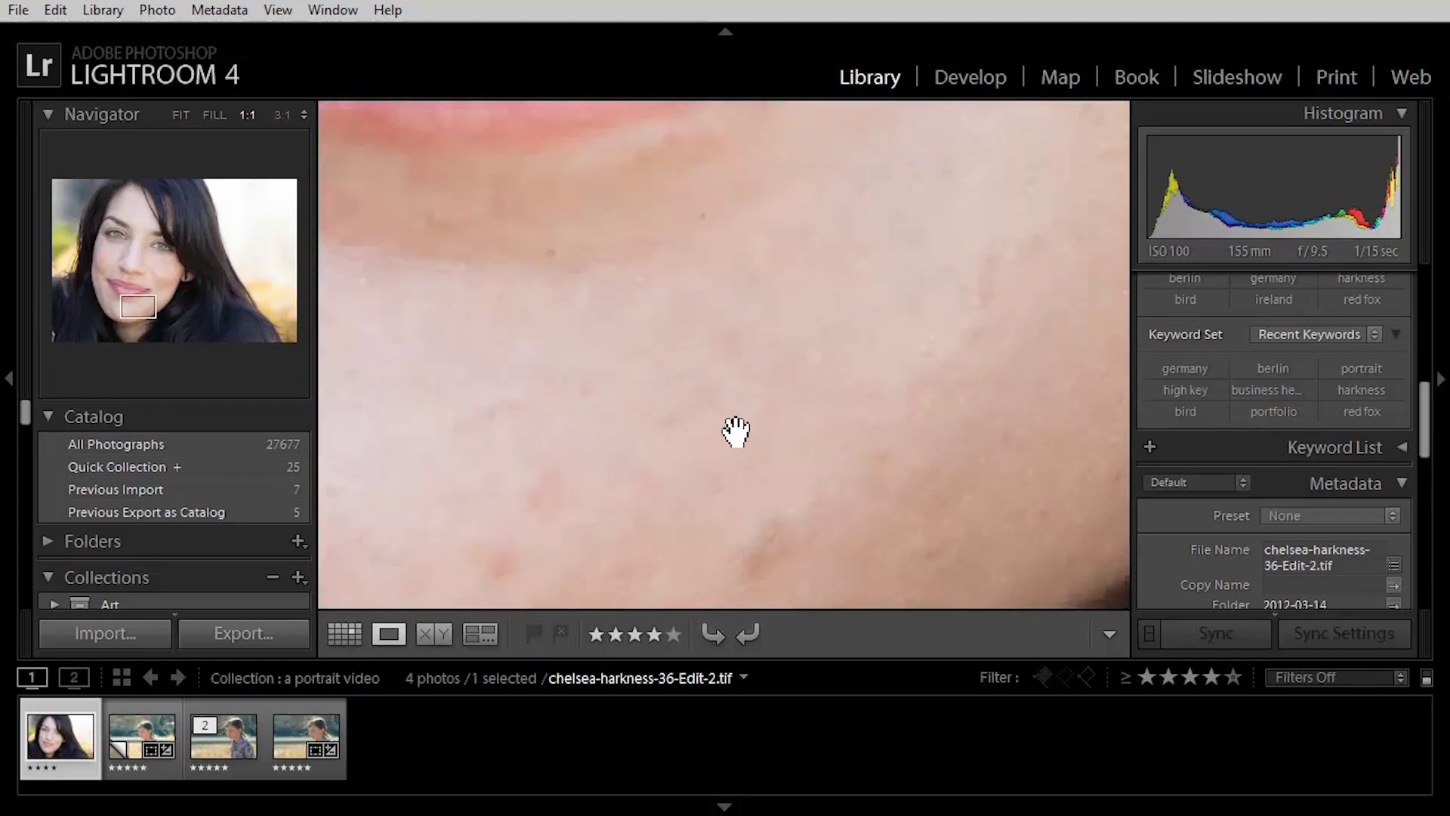
click(738, 491)
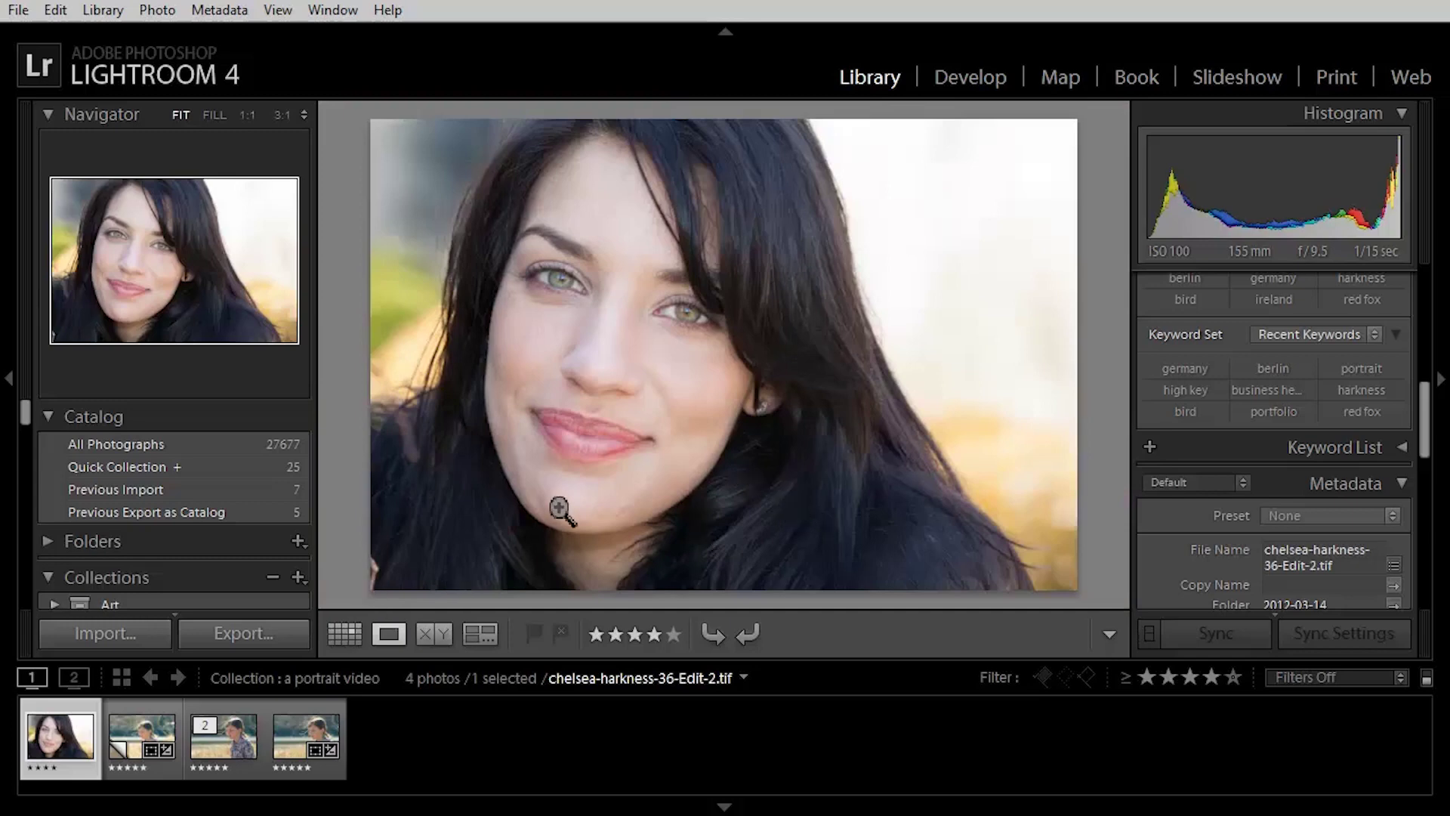
Send the woman's portrait to Photoshop CS6 as a new Edit-2-Edit TIFF copy
right_click(647, 453)
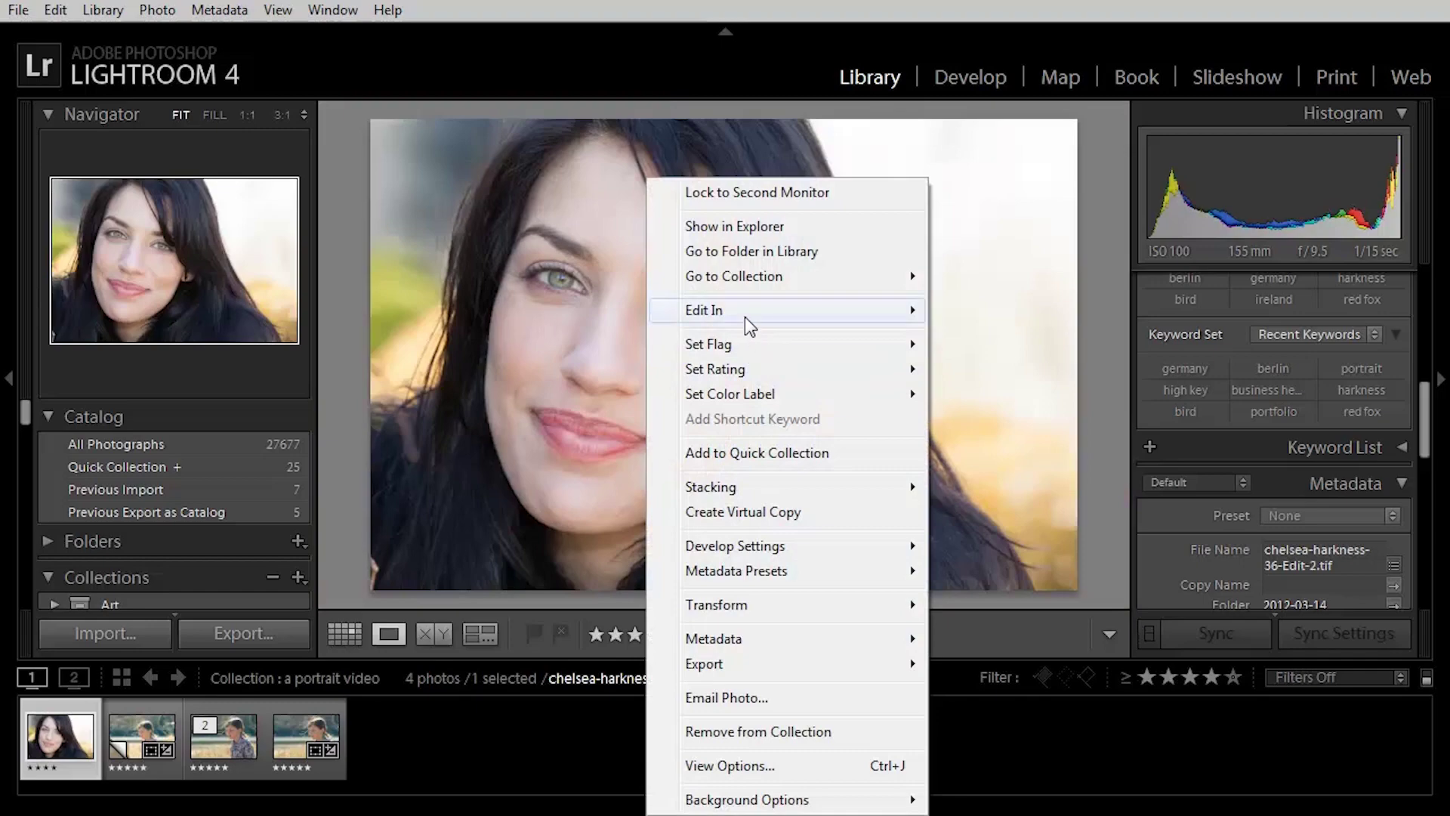
mouse_move(744, 316)
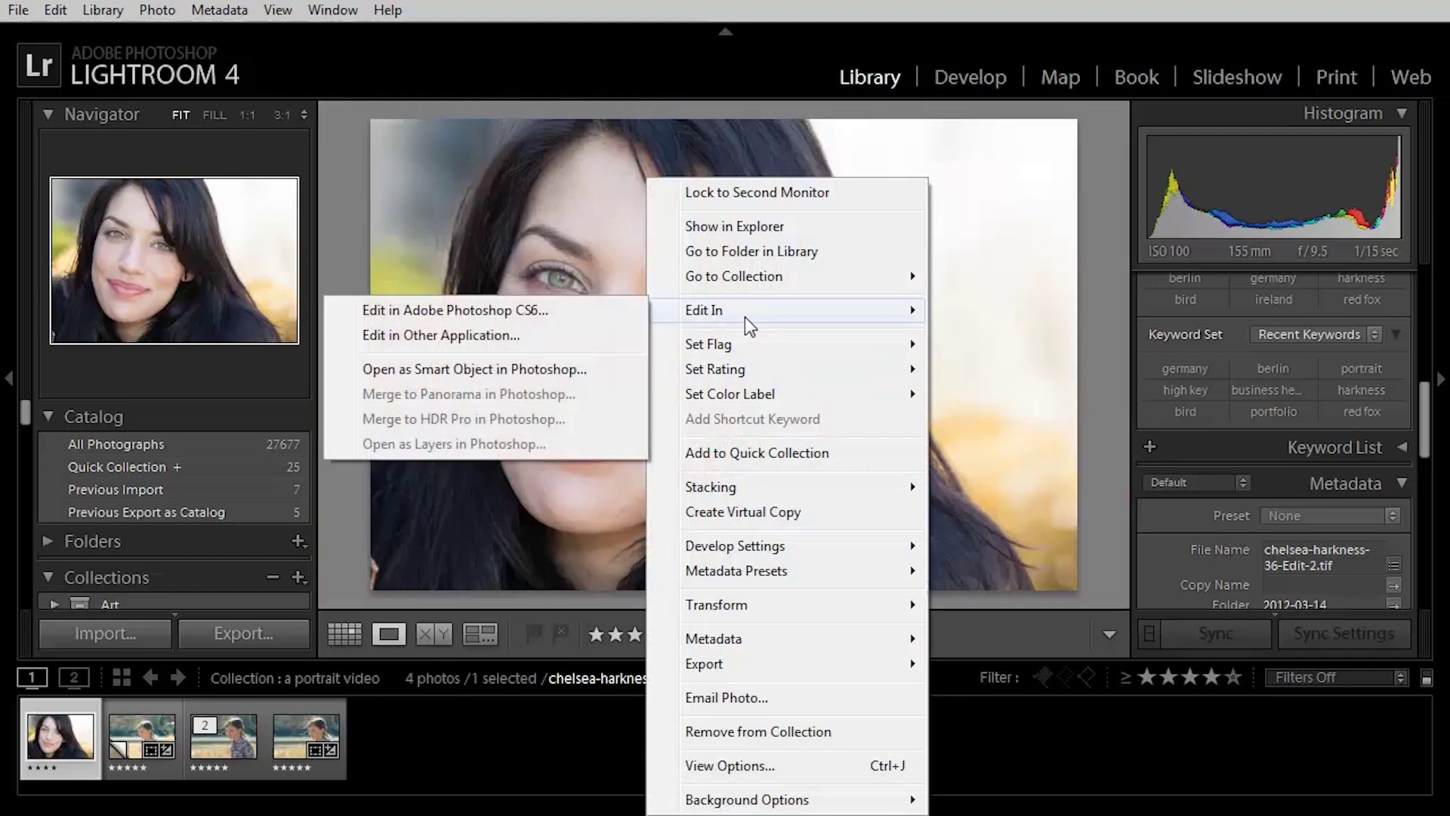
click(454, 310)
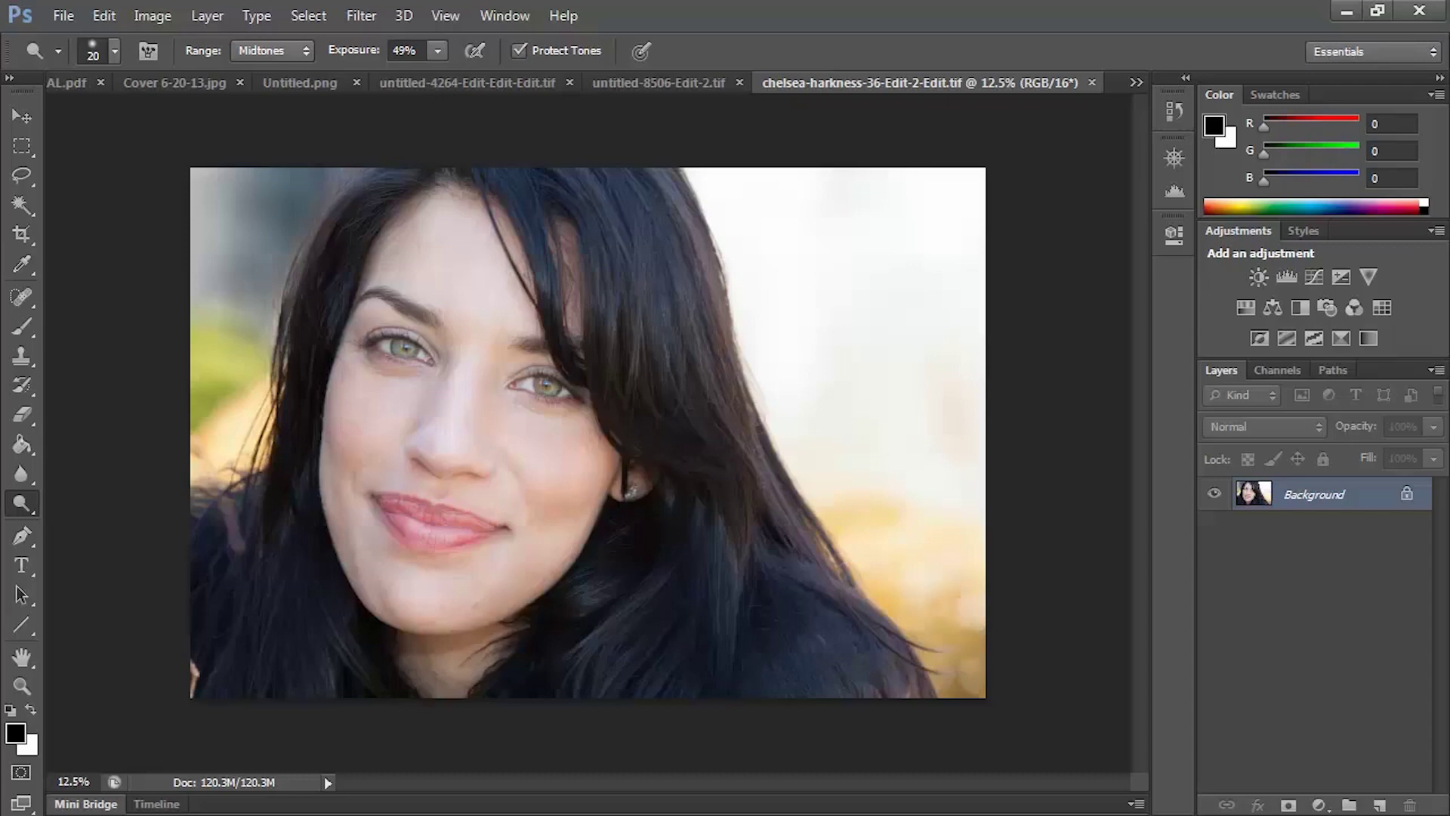
Lasso the stray patches at the left edge and bottom-left corner, Content-Aware fill them, then deselect
click(23, 170)
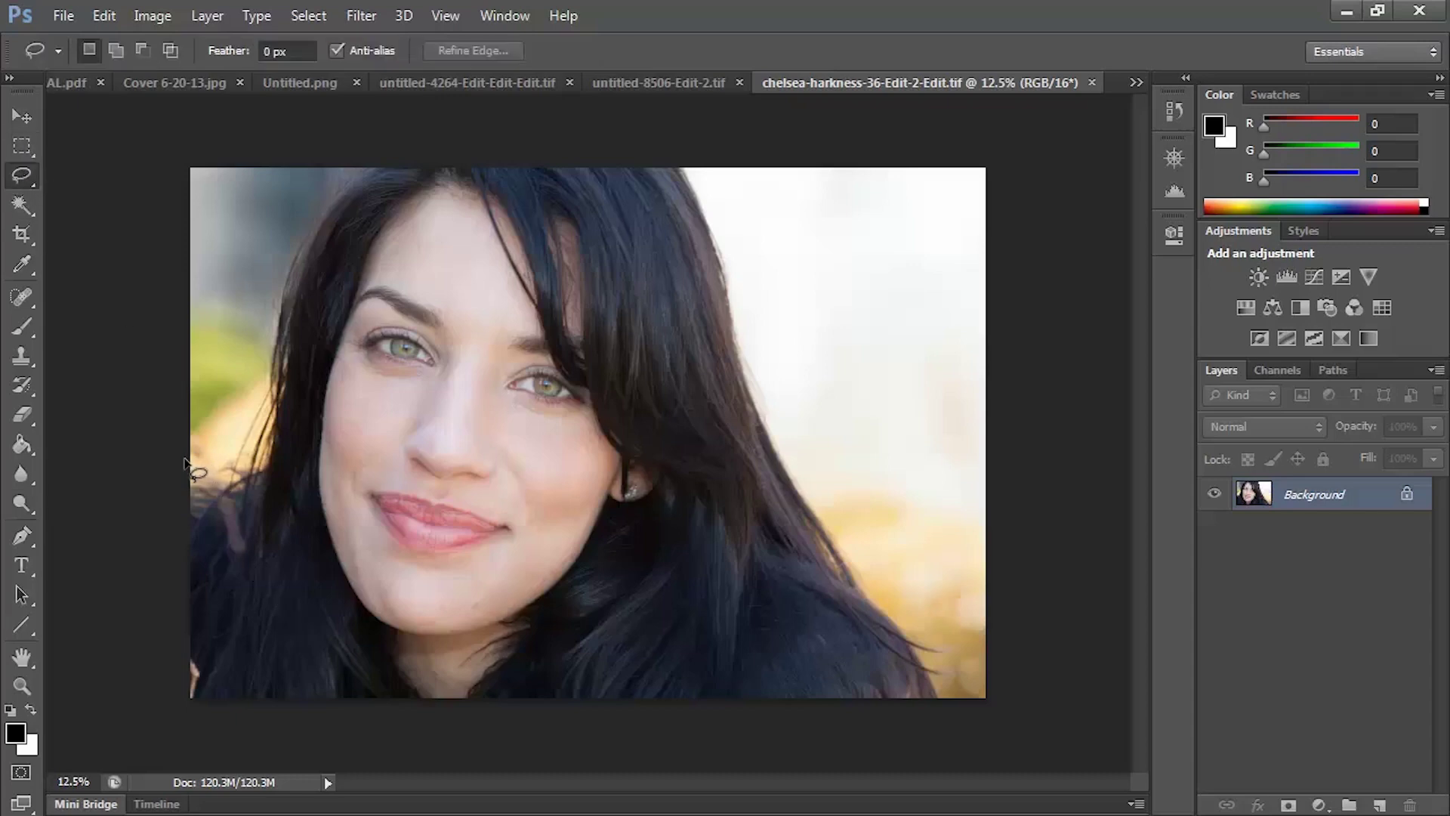
mouse_move(184, 462)
mouse_down()
mouse_move(235, 548)
mouse_move(240, 503)
mouse_move(200, 445)
mouse_move(213, 441)
mouse_up()
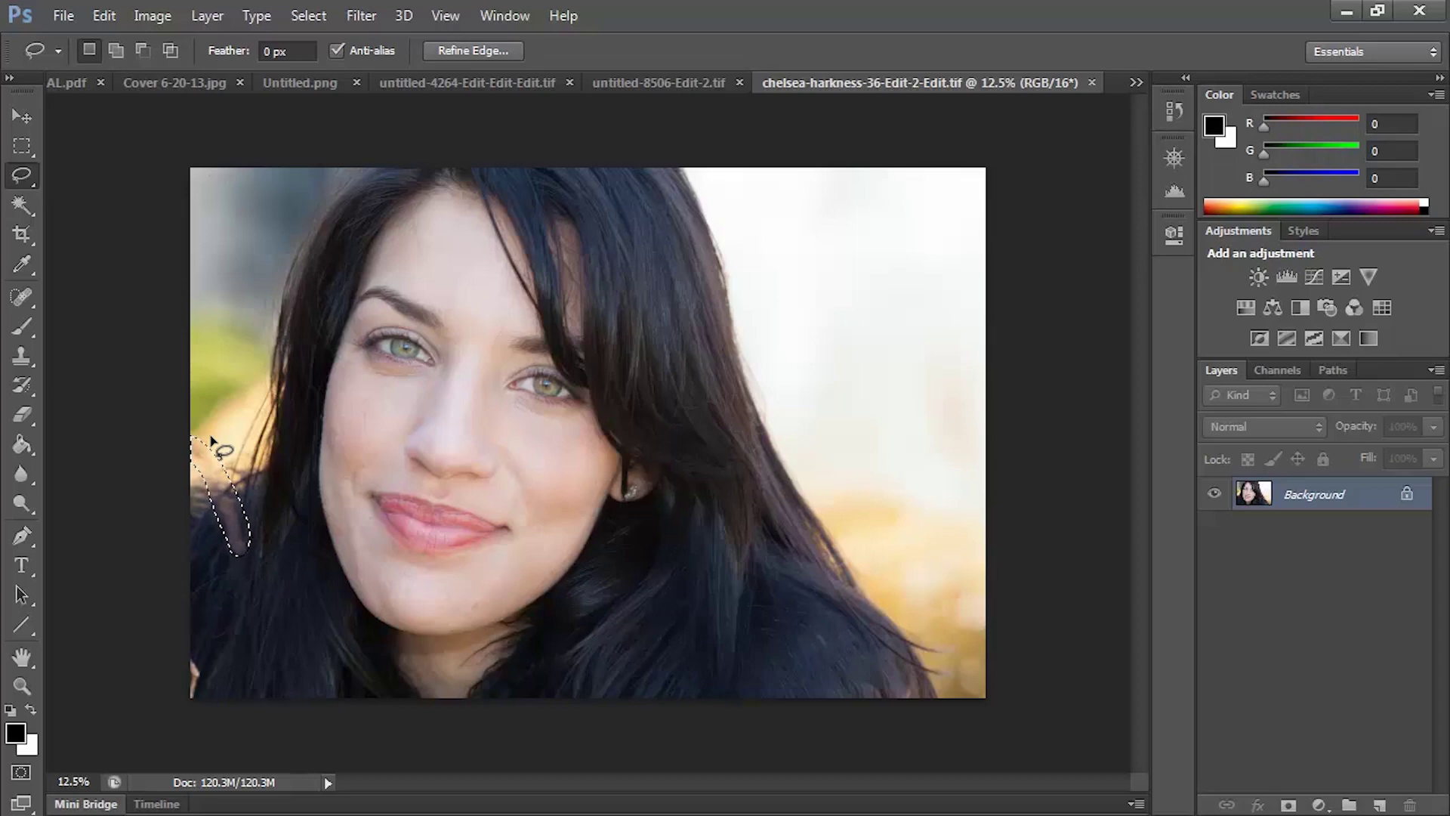
key(shift+BackSpace)
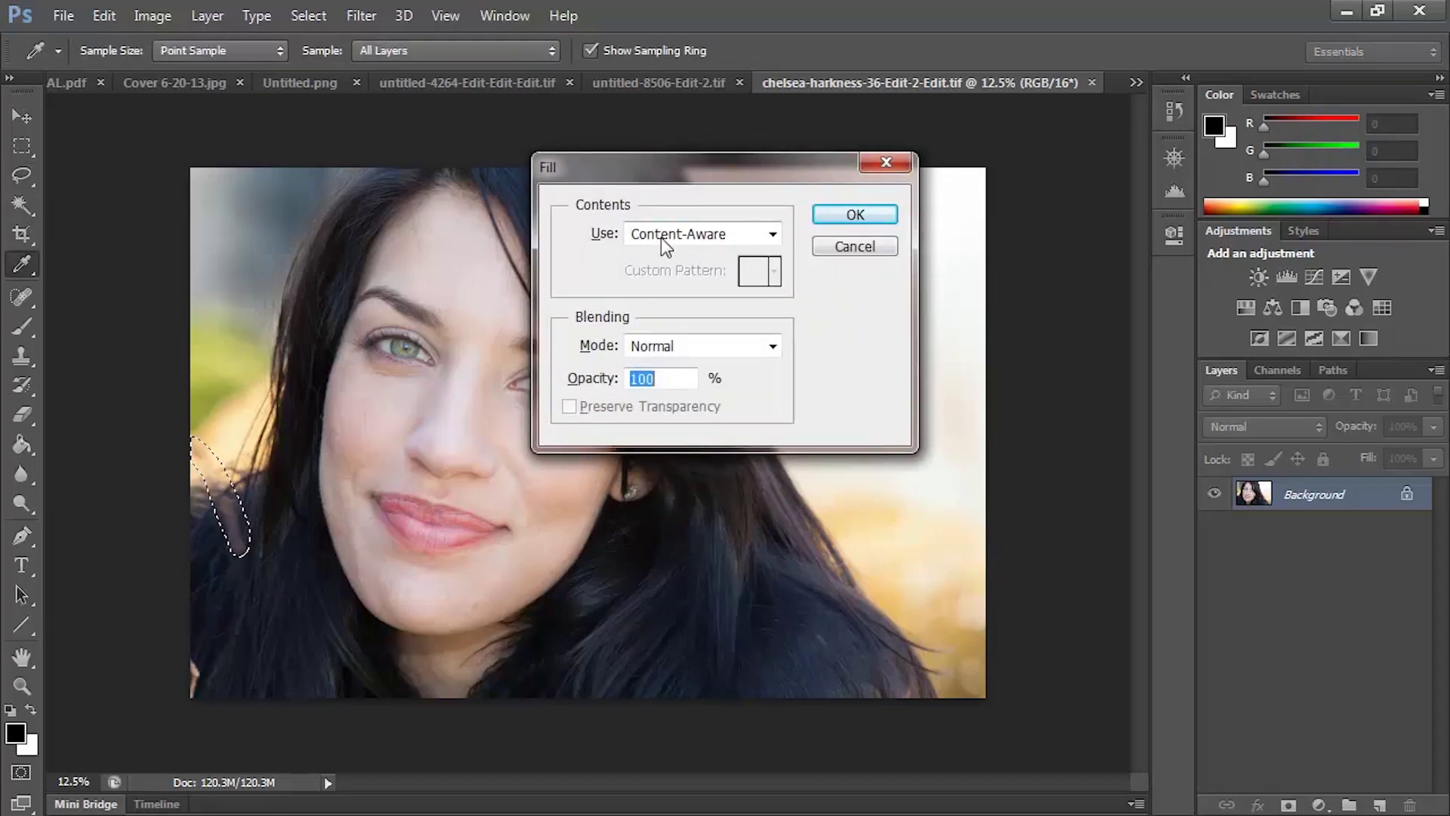
click(861, 216)
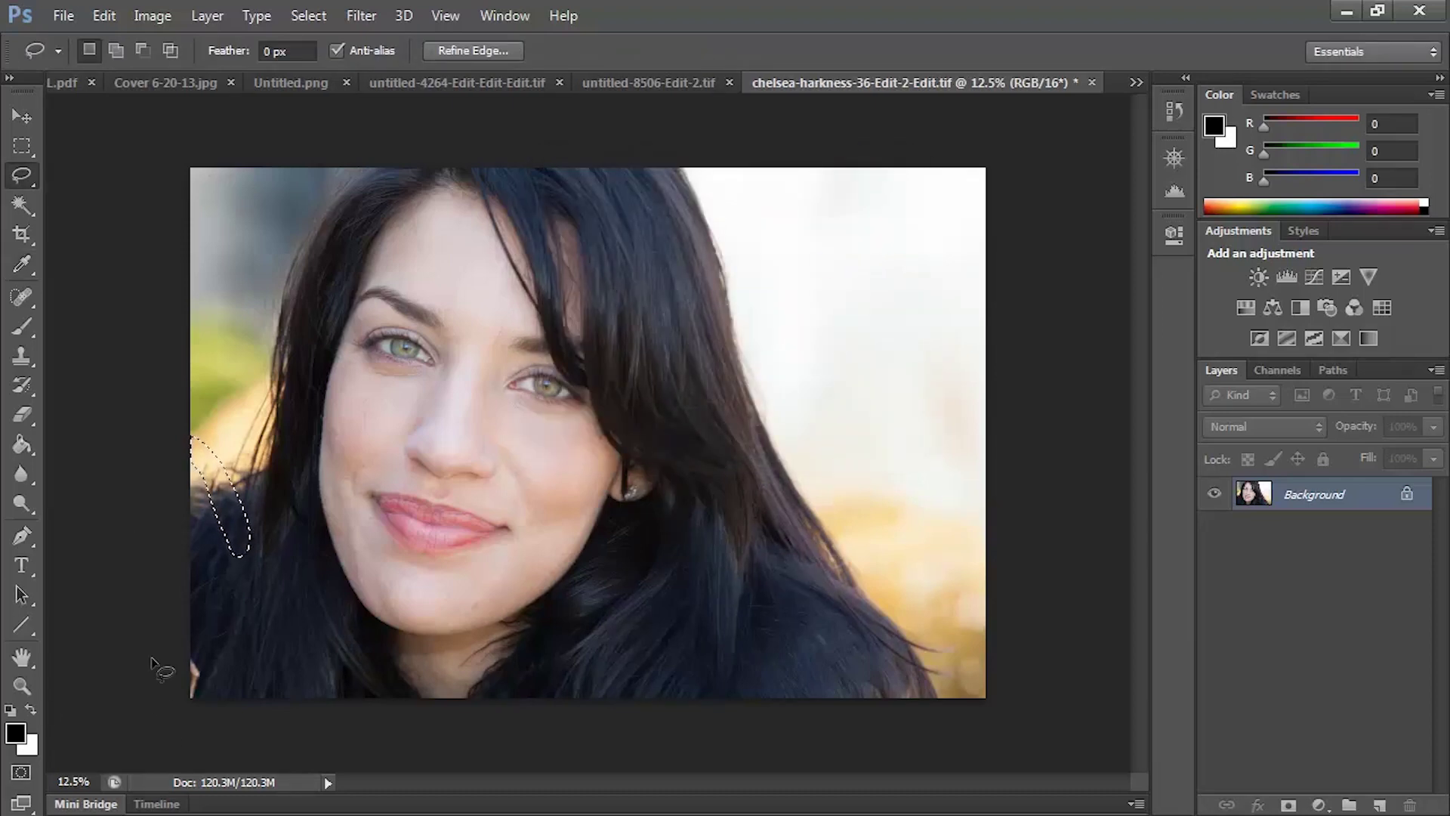
mouse_move(170, 651)
mouse_down()
mouse_move(204, 700)
mouse_move(169, 656)
mouse_up()
key(shift+BackSpace)
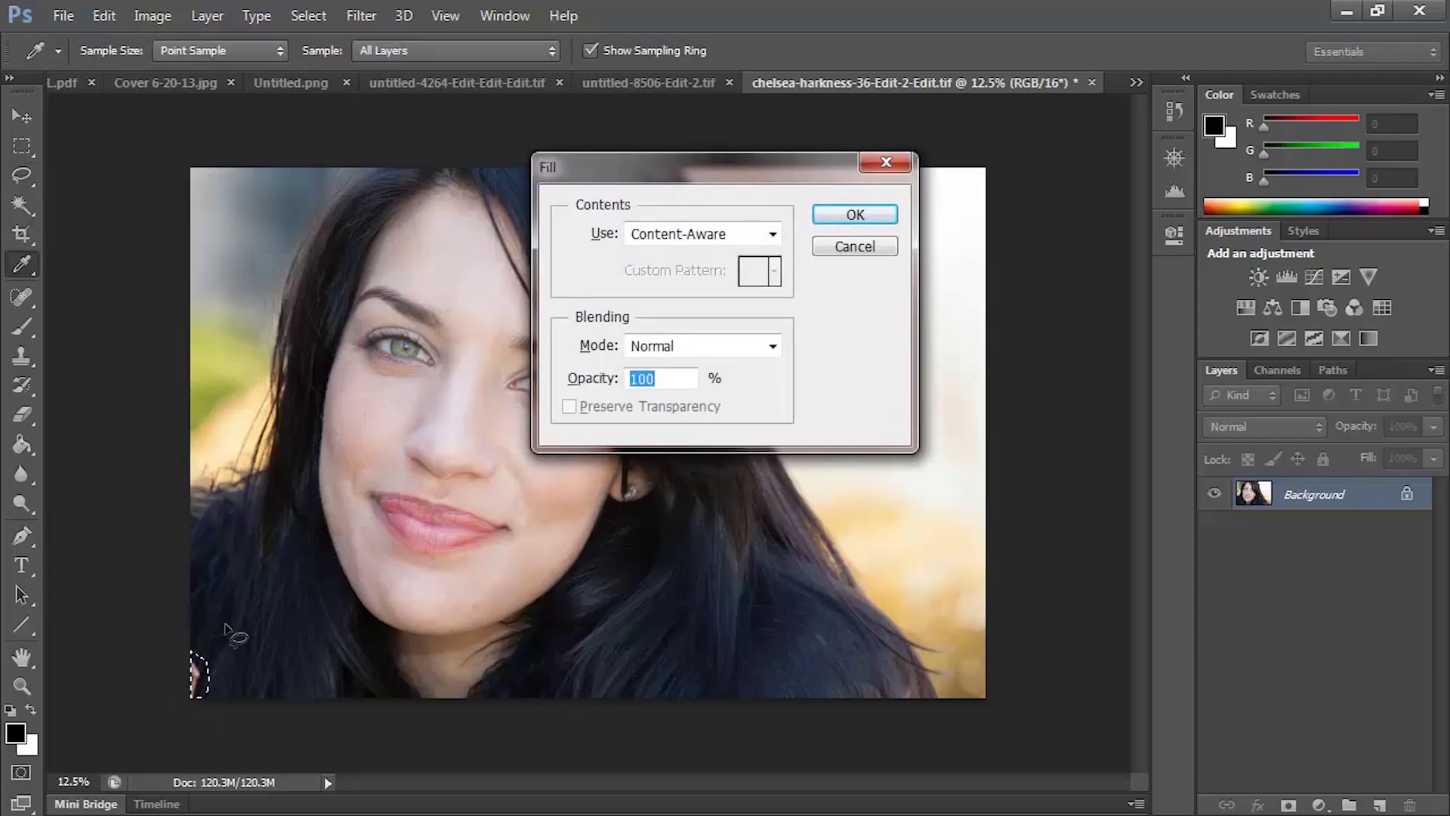
key(Return)
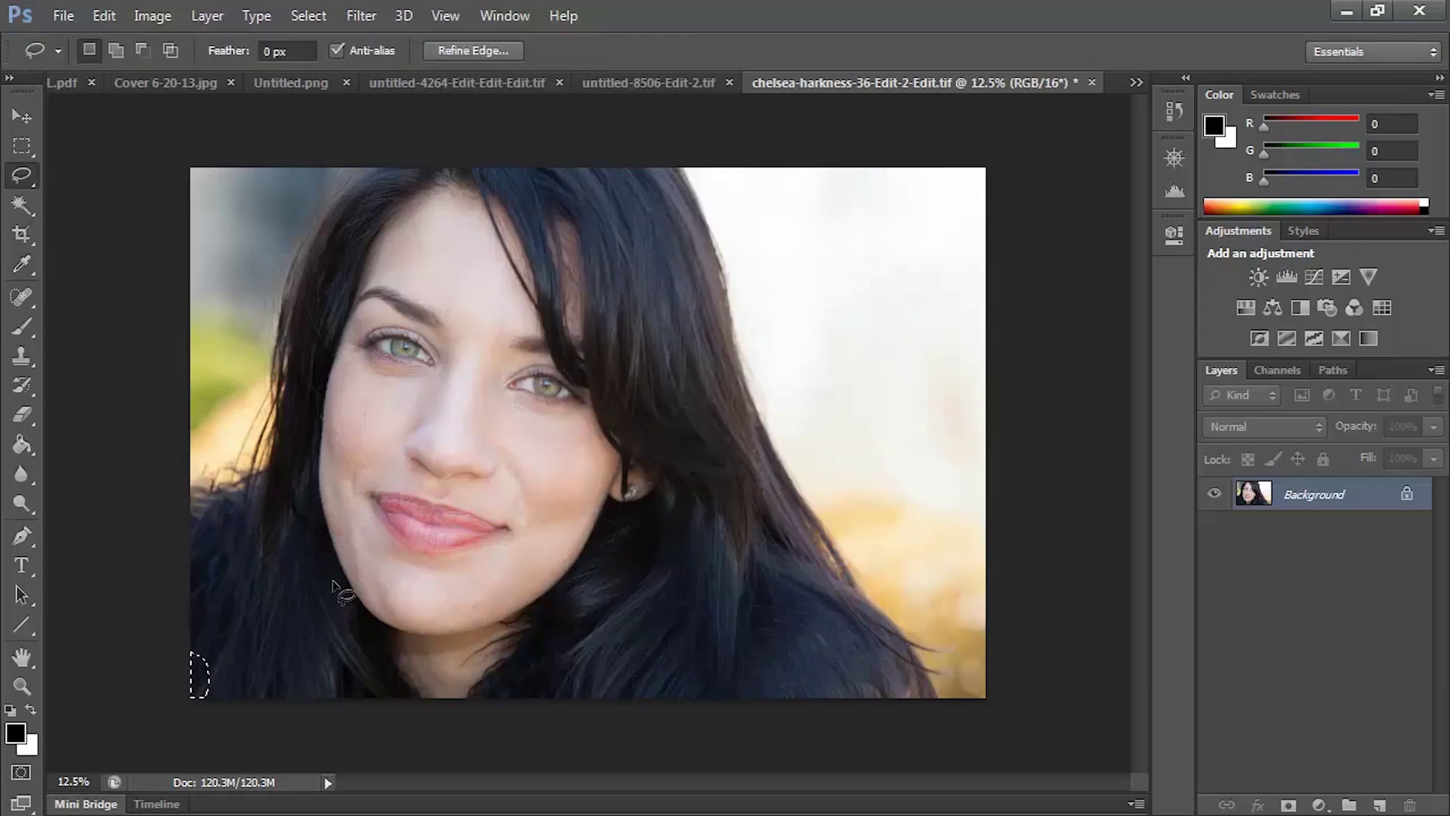
key(ctrl+d)
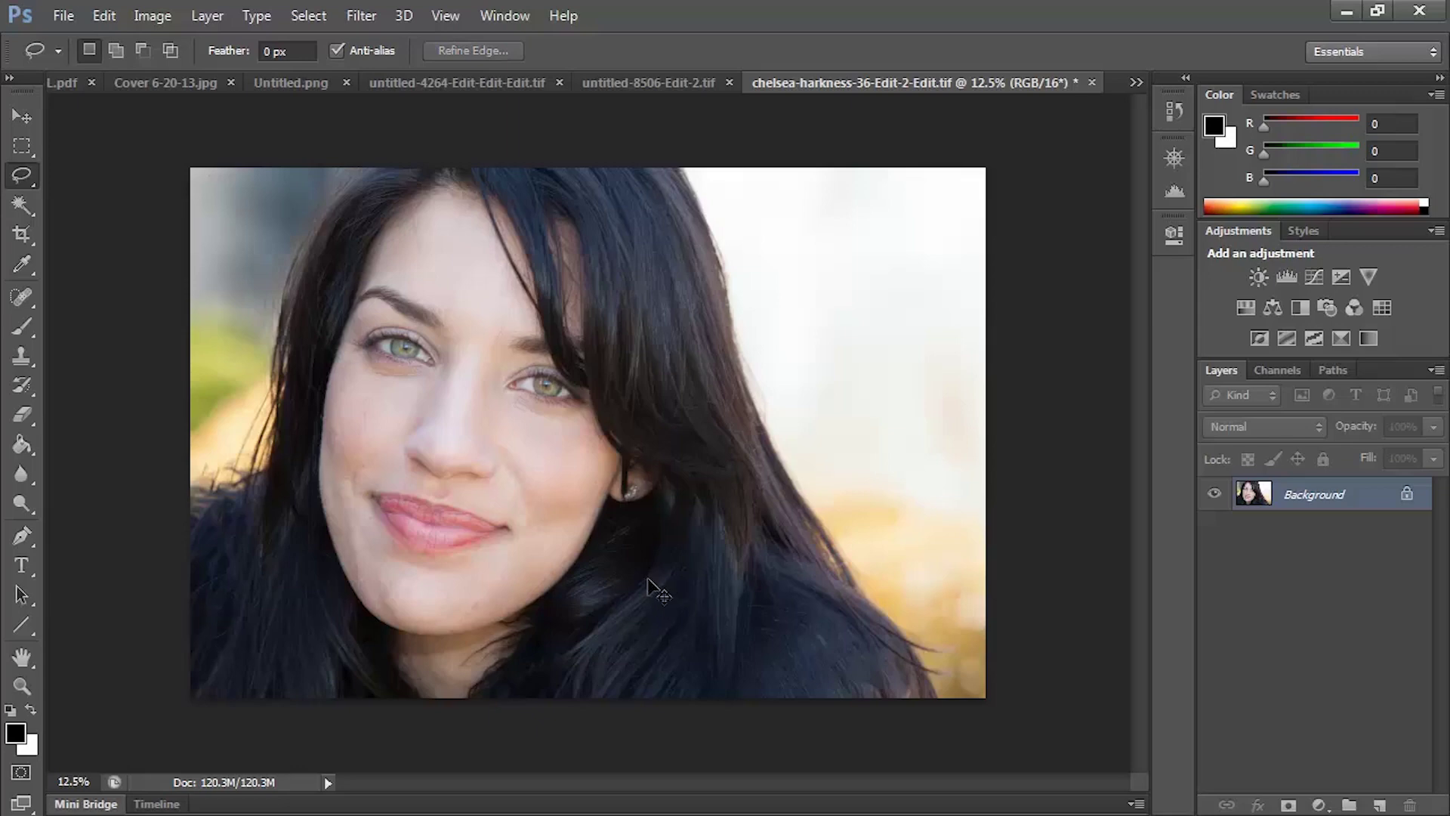
key(ctrl+plus)
key(ctrl+plus)
key(ctrl+plus)
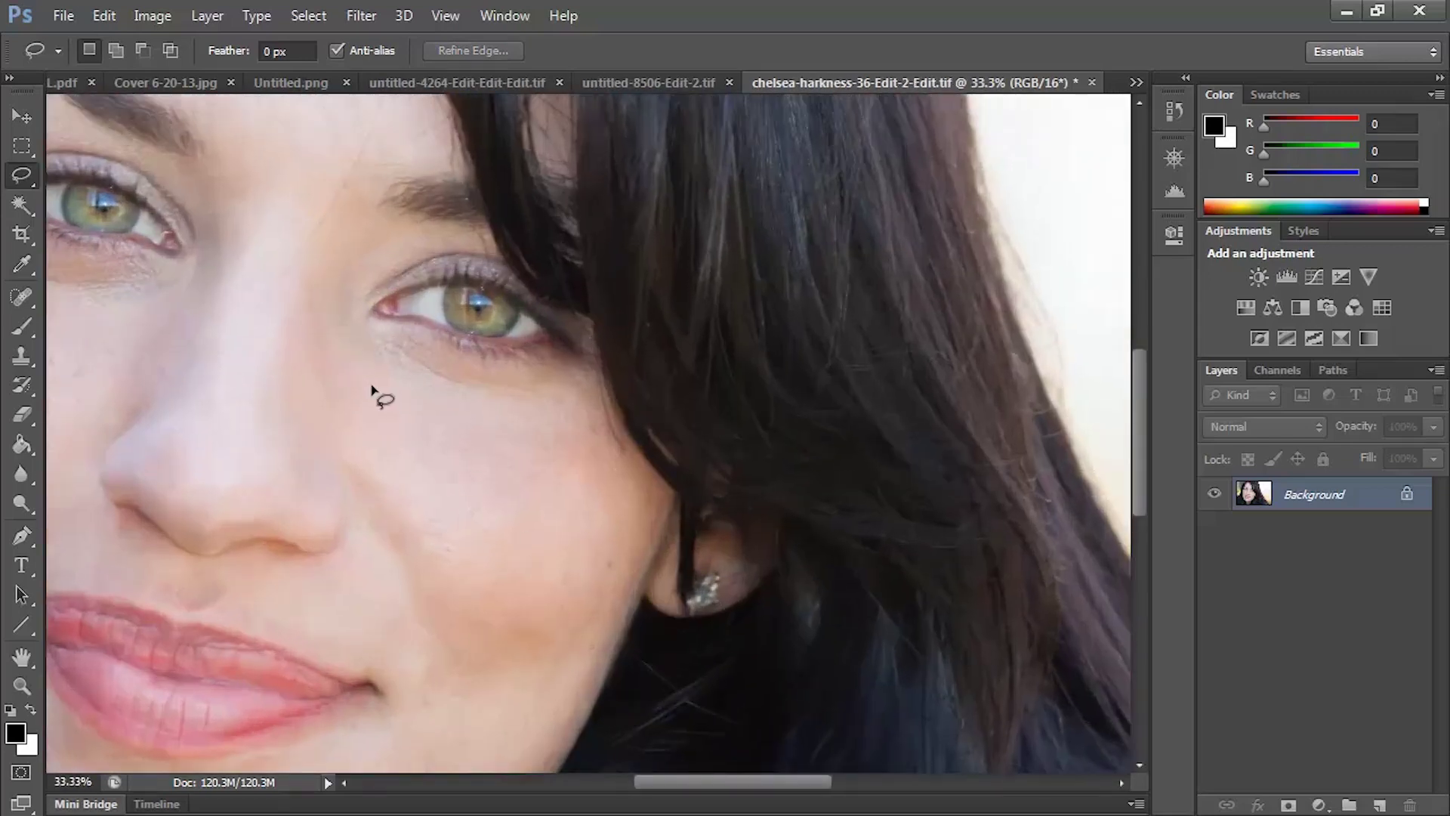
Heal the forehead lines, the marks between the eyebrows and a spot near the hairline
drag(314, 237, 447, 508)
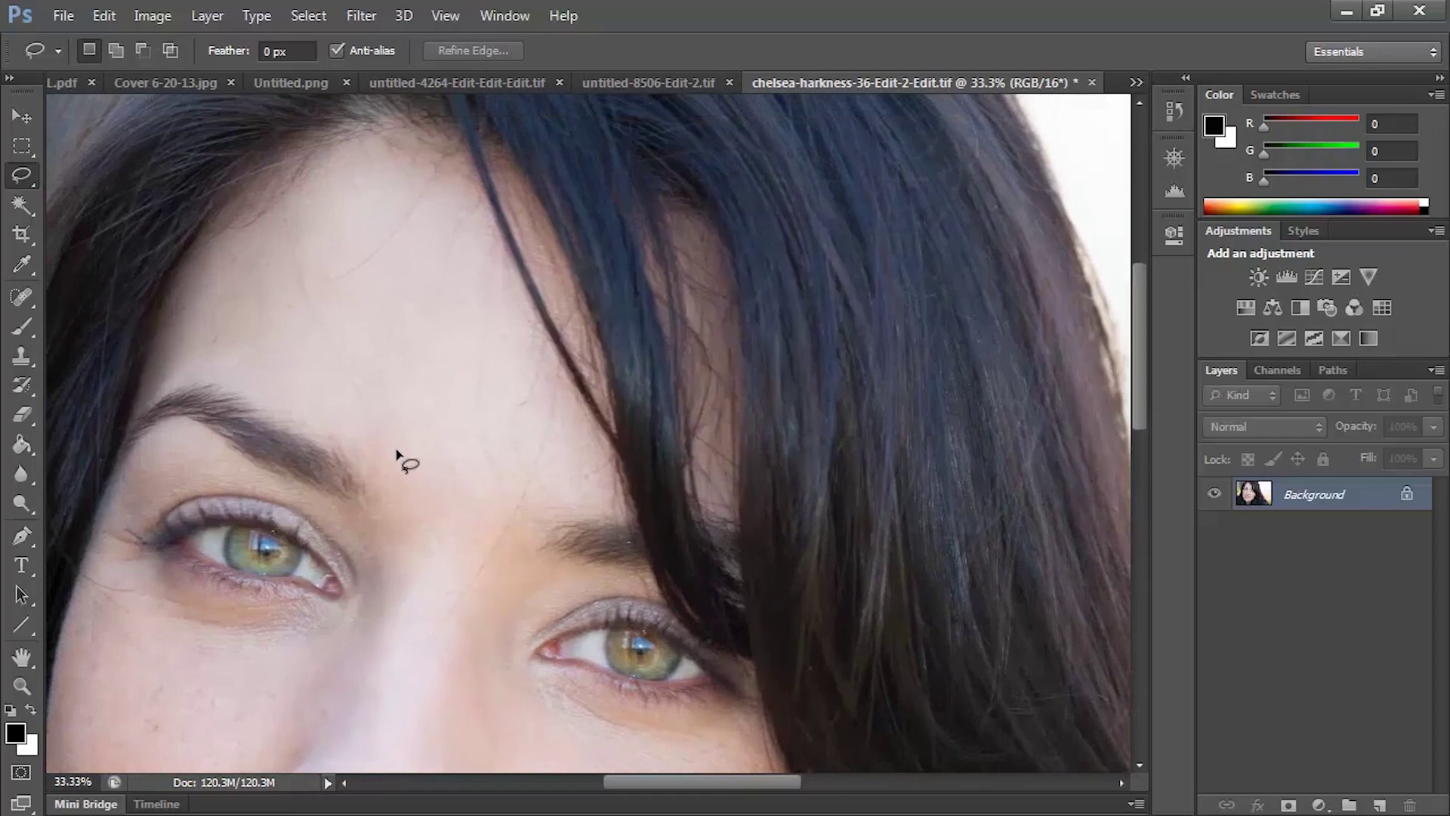
click(21, 298)
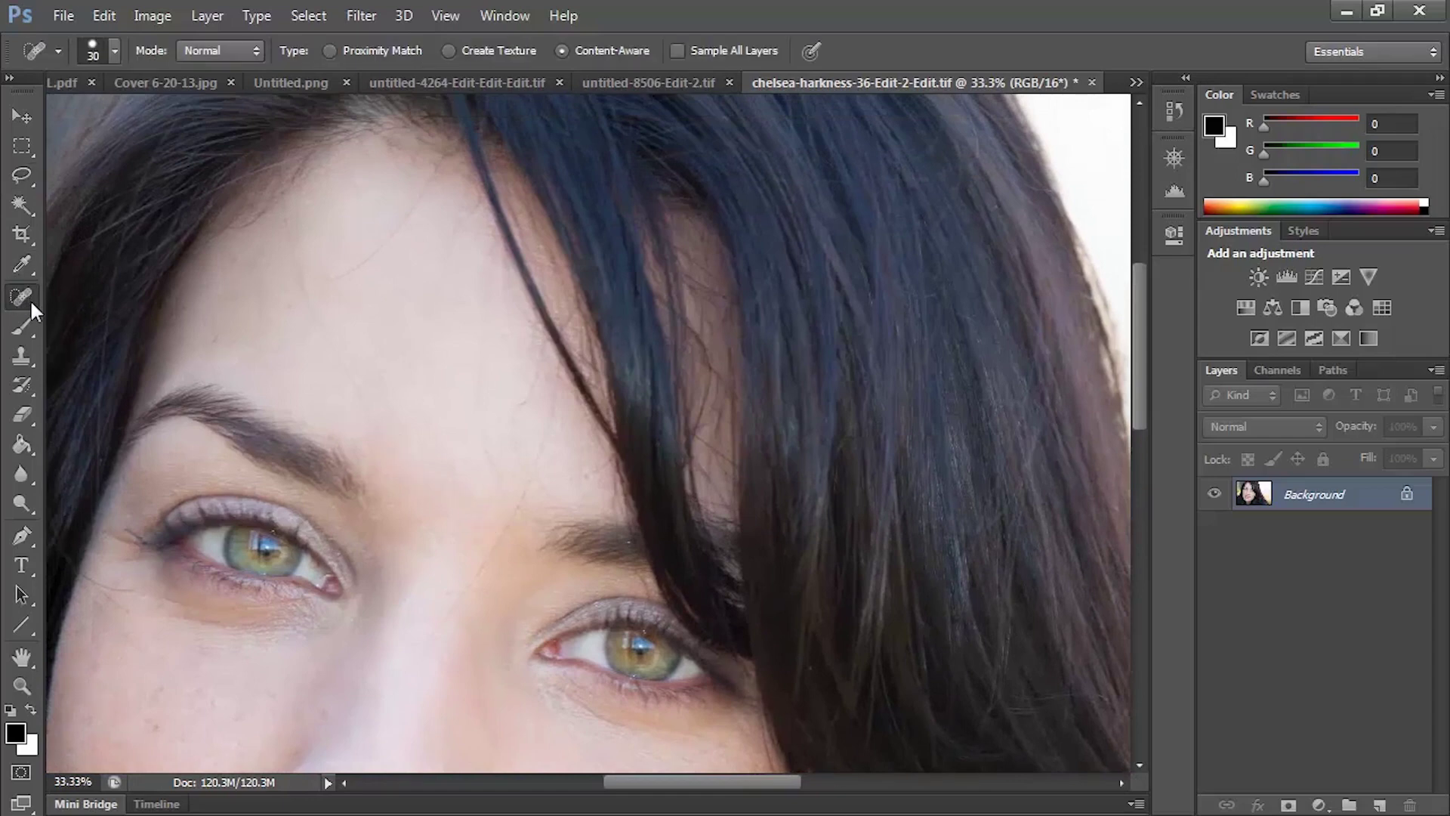
mouse_move(323, 281)
mouse_down()
mouse_move(363, 281)
mouse_move(457, 161)
mouse_up()
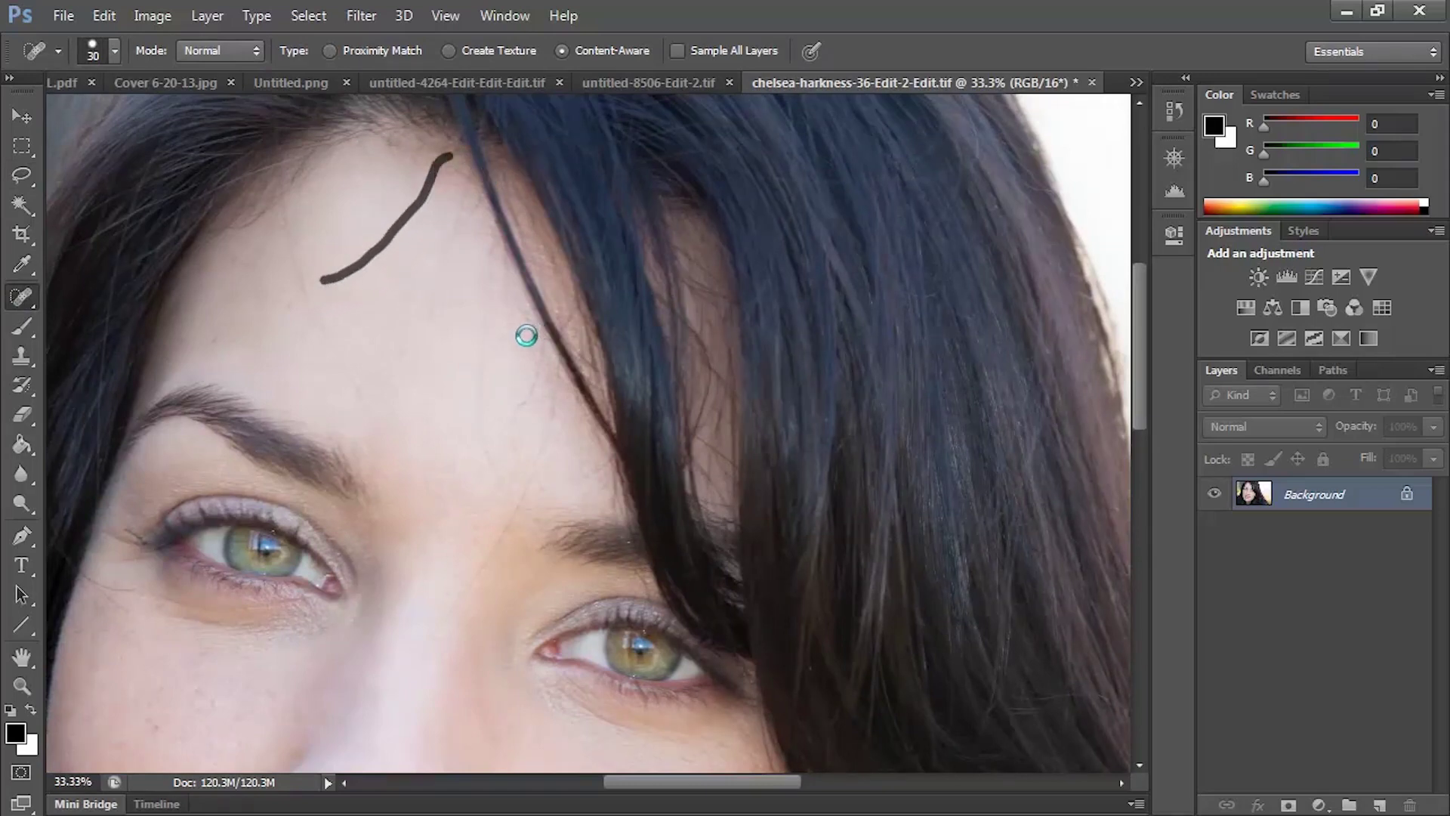
drag(358, 400, 310, 274)
mouse_move(435, 627)
mouse_down()
mouse_move(479, 583)
mouse_move(514, 404)
mouse_up()
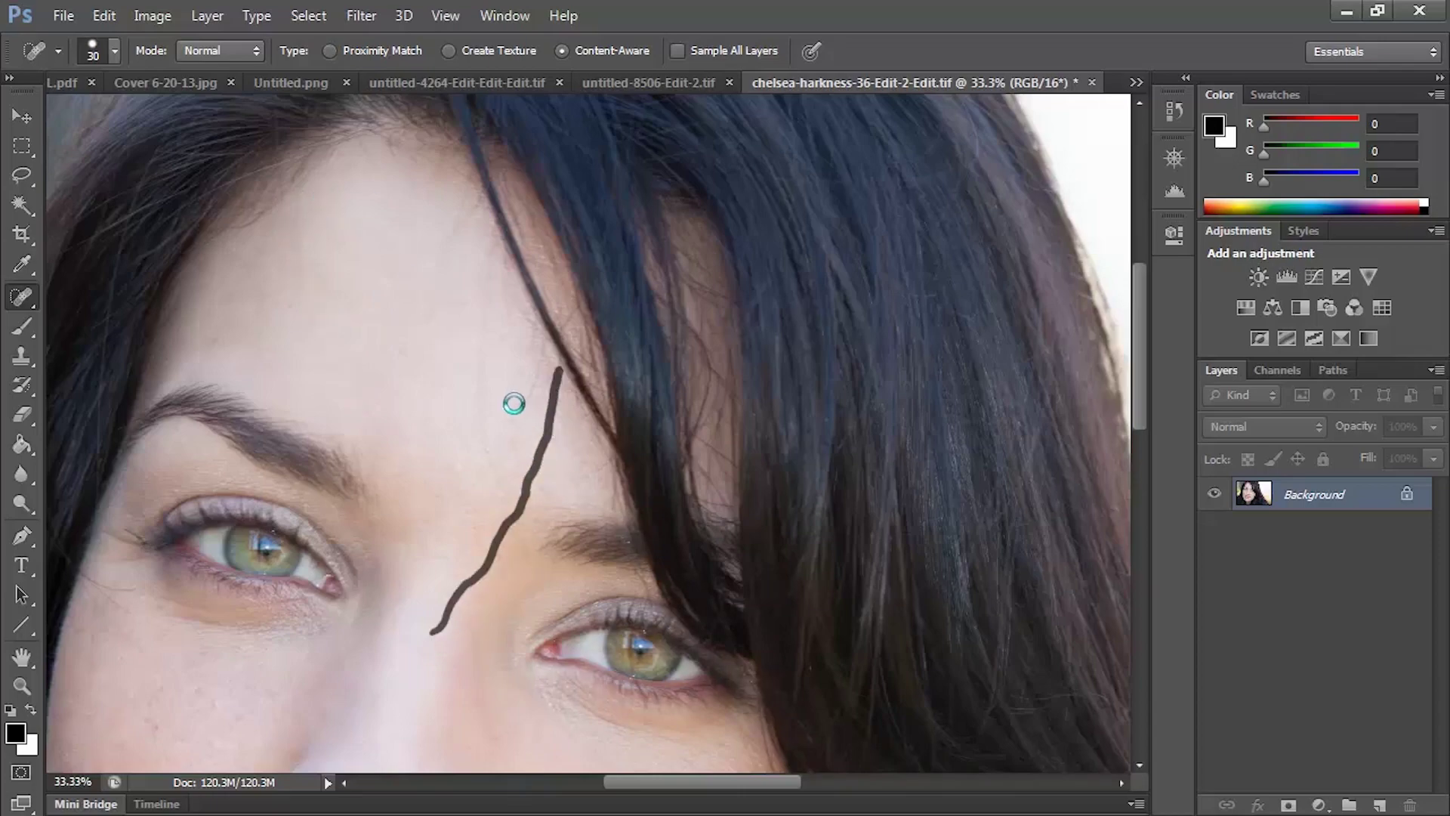
drag(431, 250, 484, 219)
Heal the small spots on the cheek near the ear
scroll(317, 540, left, 3)
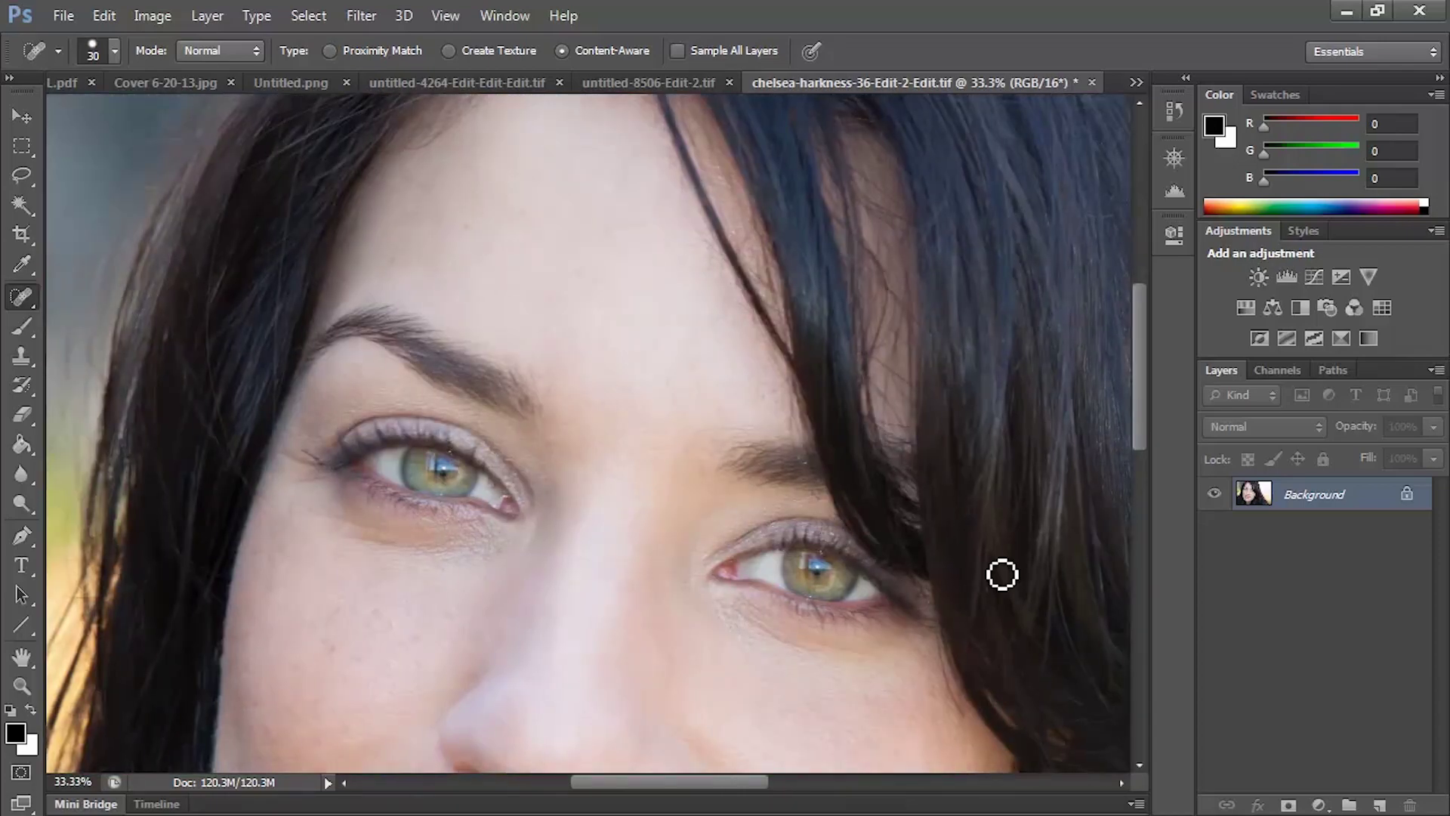
scroll(837, 423, down, 2)
scroll(838, 423, left, 2)
scroll(673, 349, up, 4)
scroll(673, 349, right, 2)
drag(712, 583, 719, 259)
scroll(667, 502, down, 2)
mouse_move(705, 492)
mouse_down()
mouse_move(662, 411)
mouse_move(690, 382)
mouse_up()
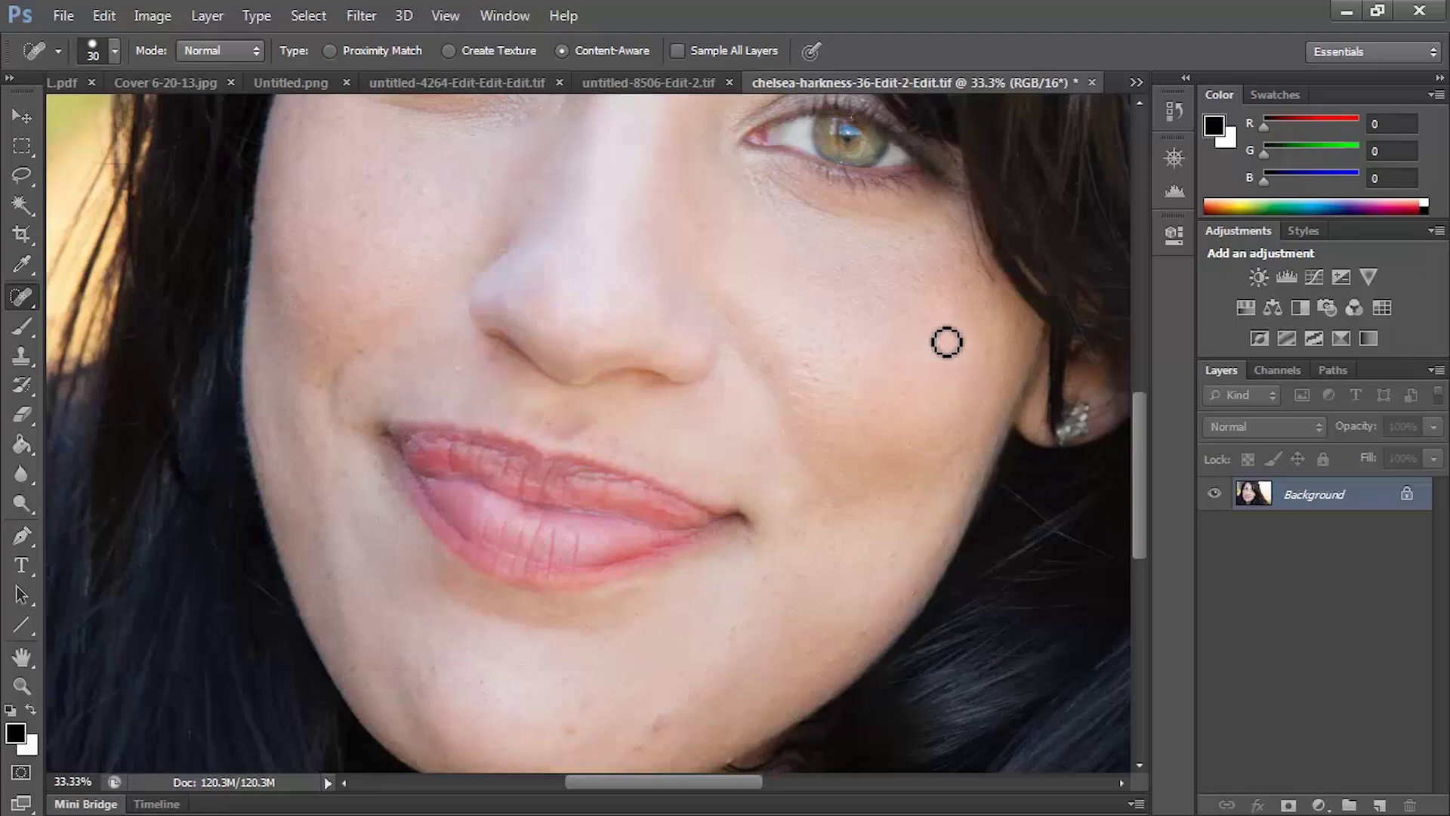
Lasso the spot above the upper lip and the chin blemish, then Content-Aware fill them
click(24, 174)
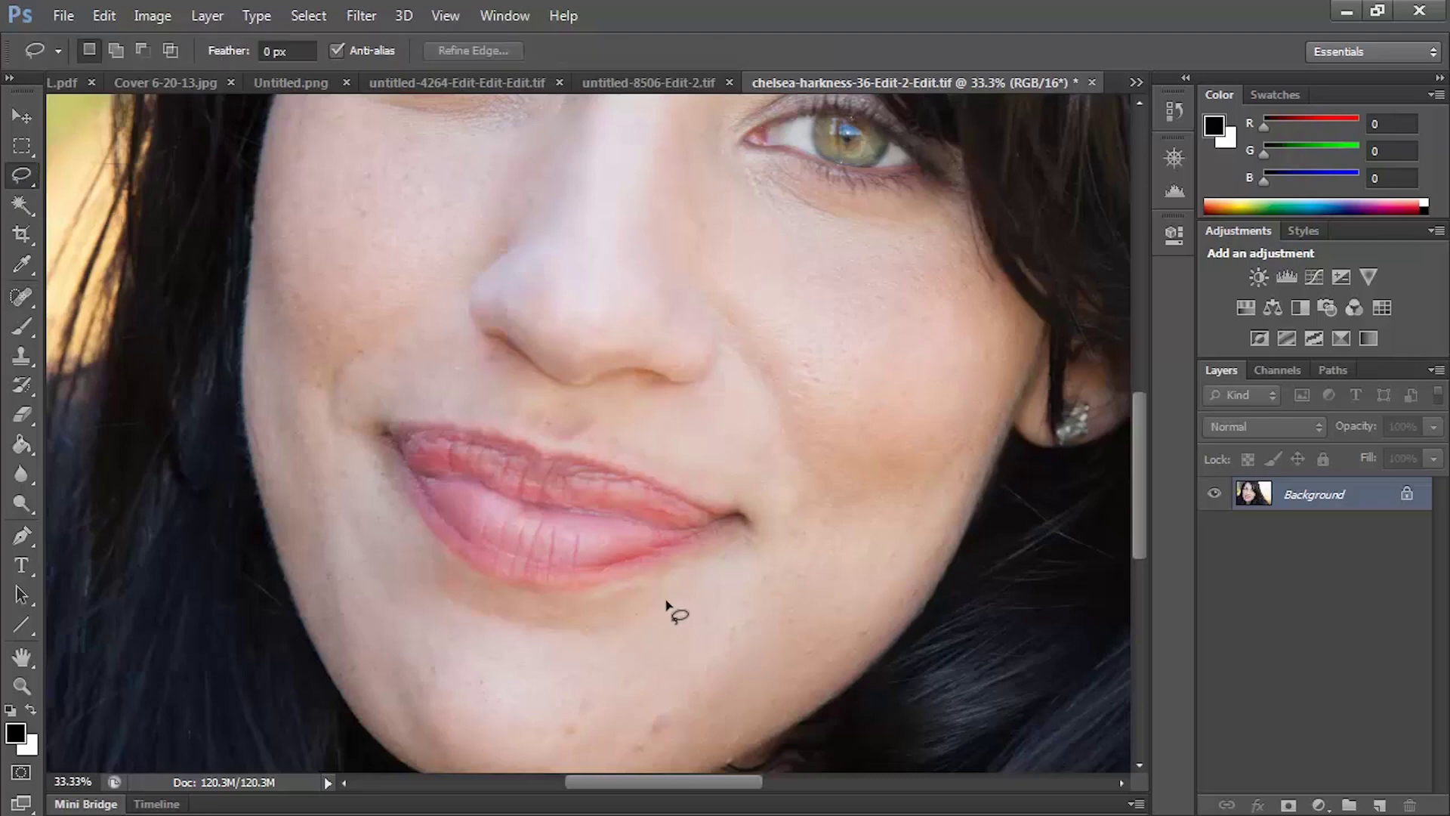
drag(495, 418, 567, 411)
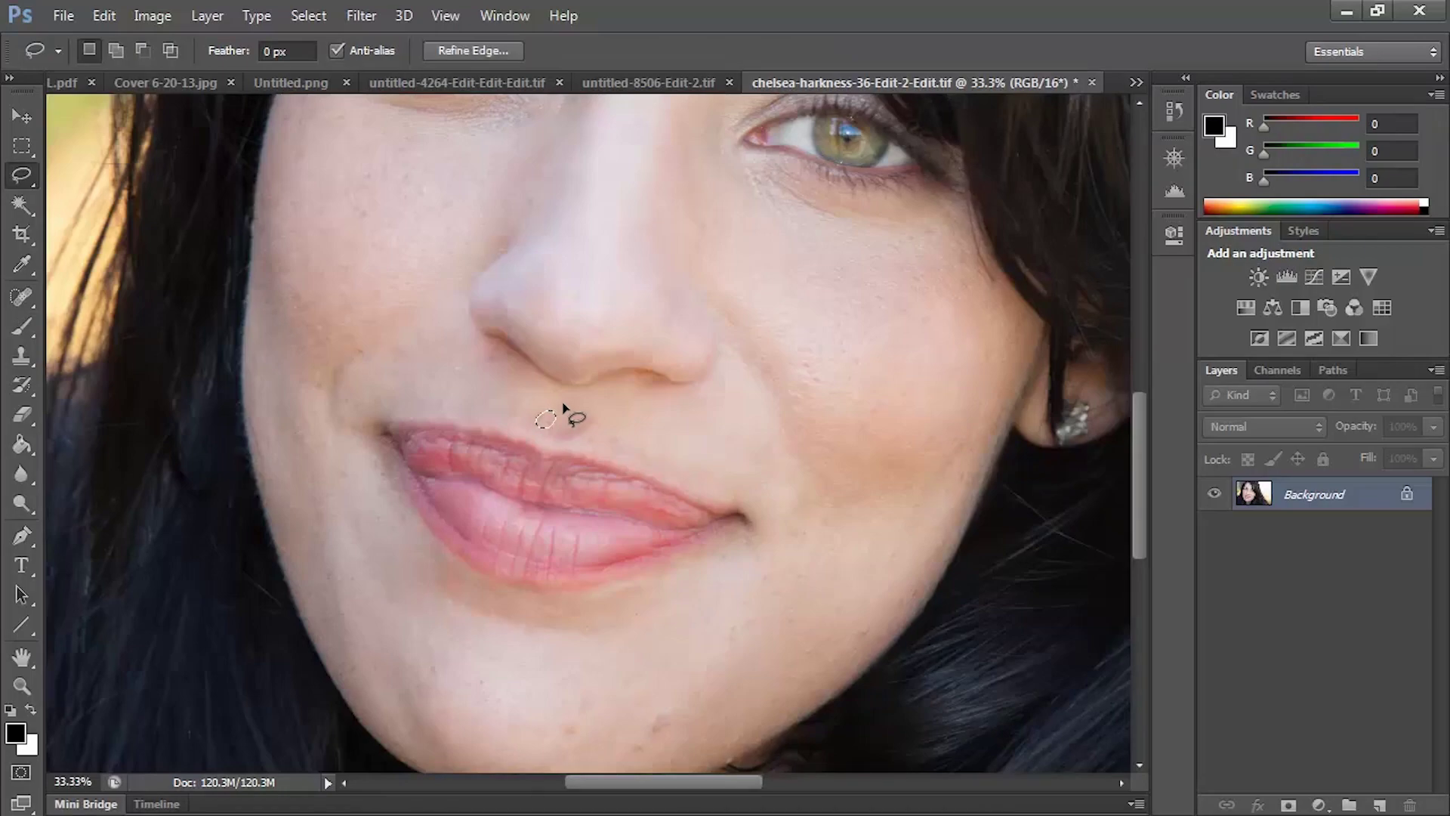
drag(670, 715, 631, 744)
key(Delete)
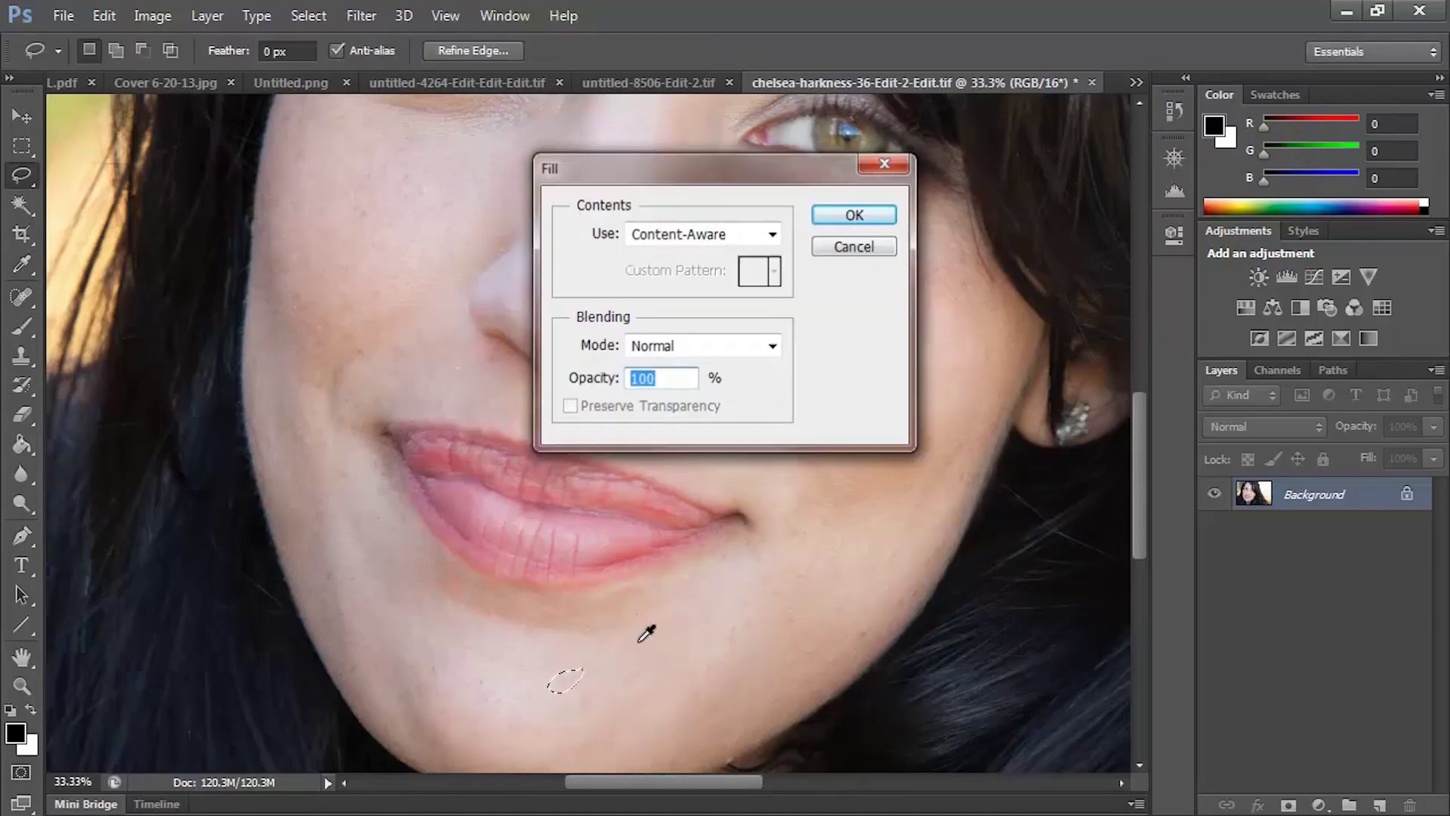
key(Return)
Content-Aware fill the cheek blemish, then zoom out to show the whole face
drag(869, 621, 852, 639)
scroll(823, 503, up, 3)
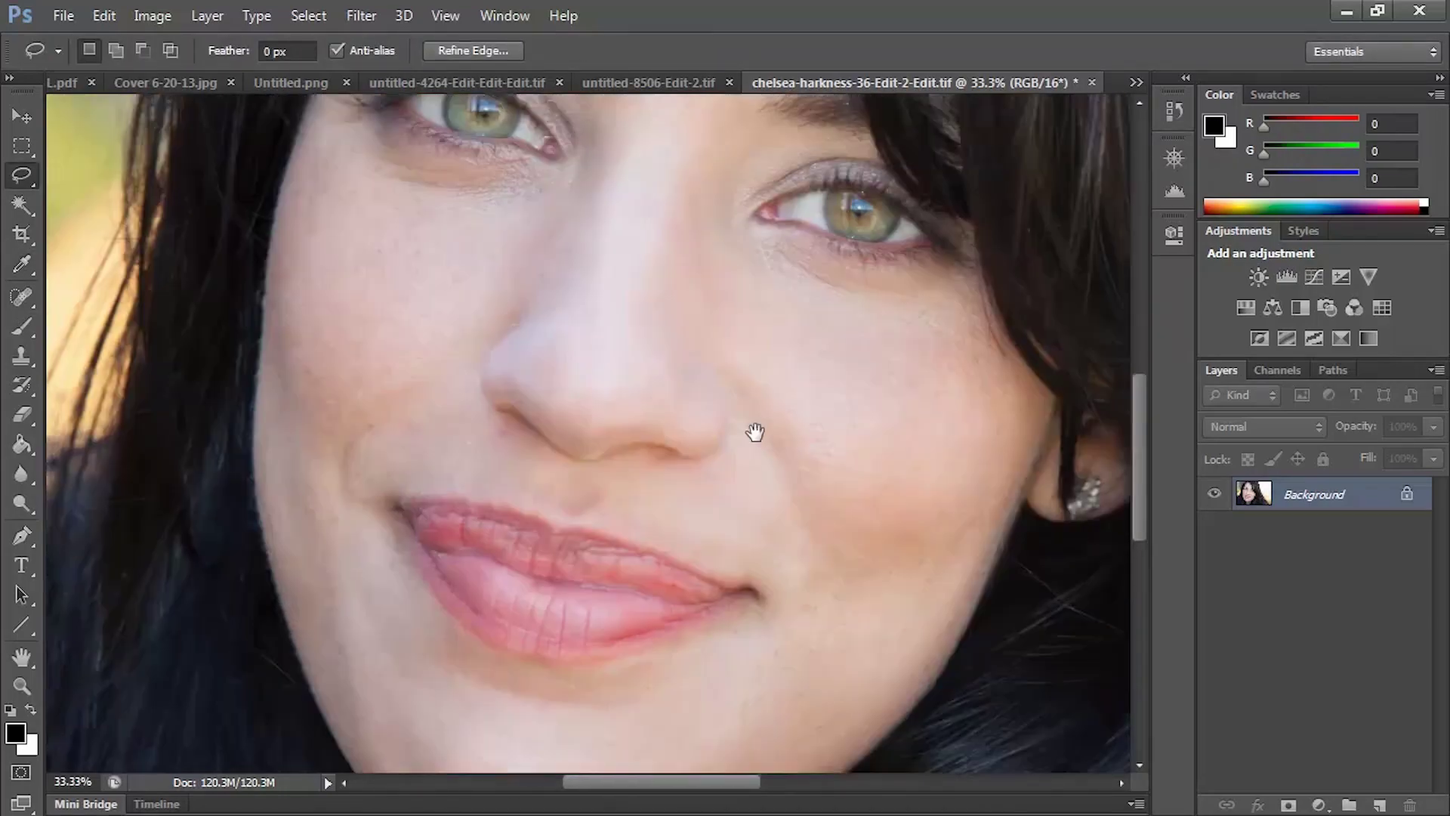
key(ctrl+alt+z)
scroll(590, 395, down, 8)
key(ctrl+alt+z)
key(Delete)
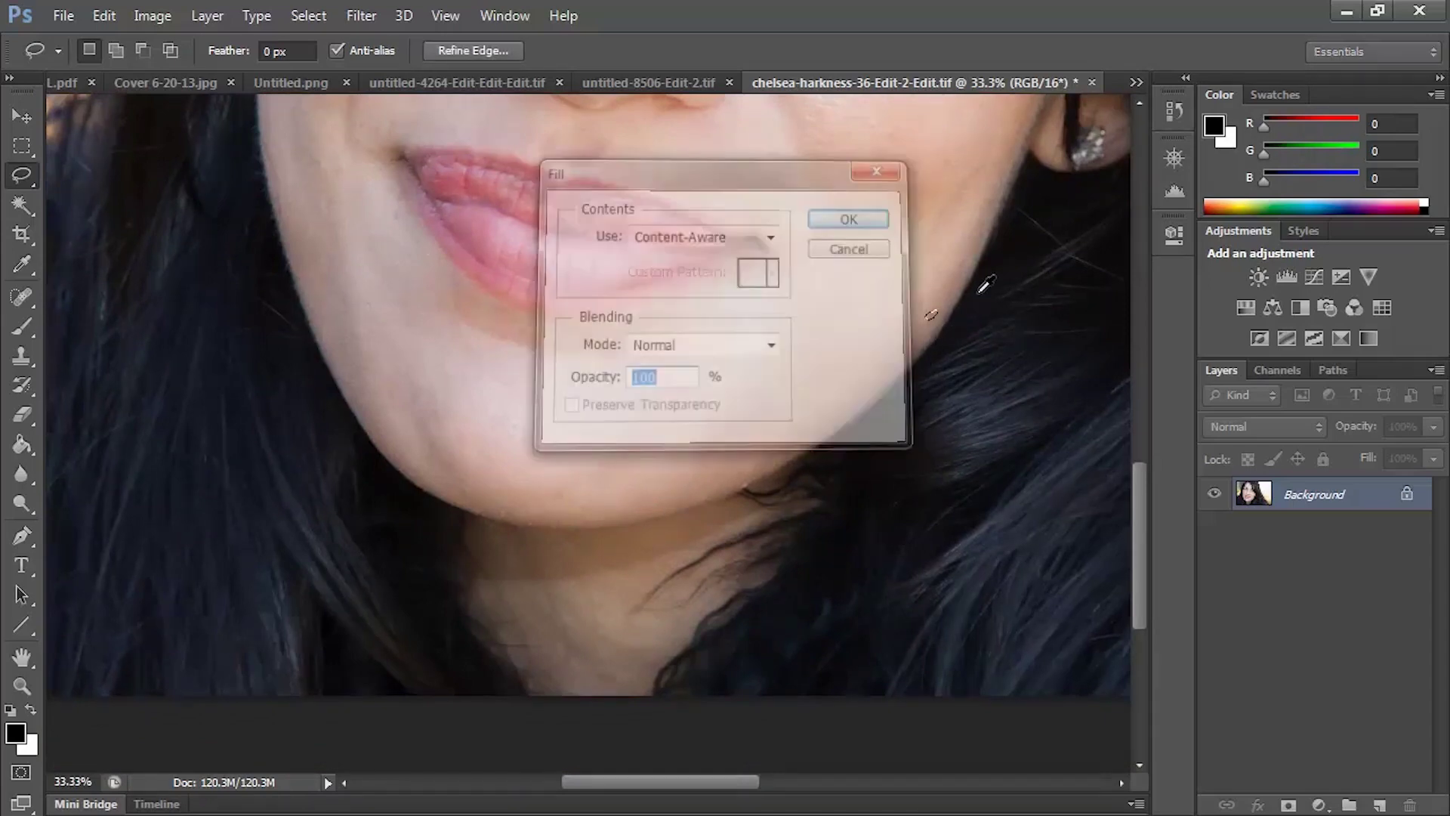
key(Return)
key(ctrl+minus)
key(ctrl+minus)
drag(696, 308, 697, 522)
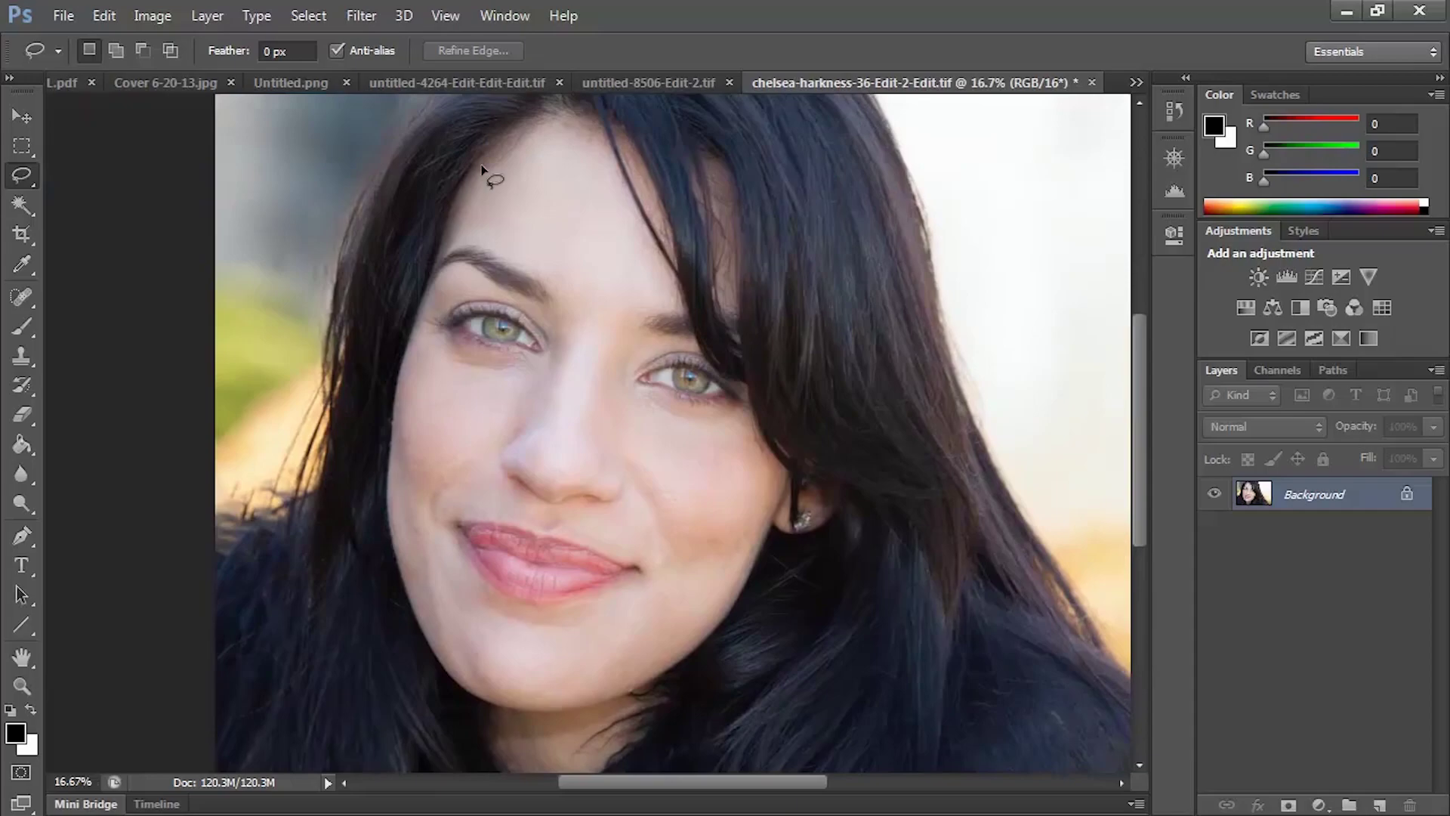
click(364, 17)
In Liquify, warp the left eyebrow and eye down, then restore them with the Reconstruct Tool
click(392, 167)
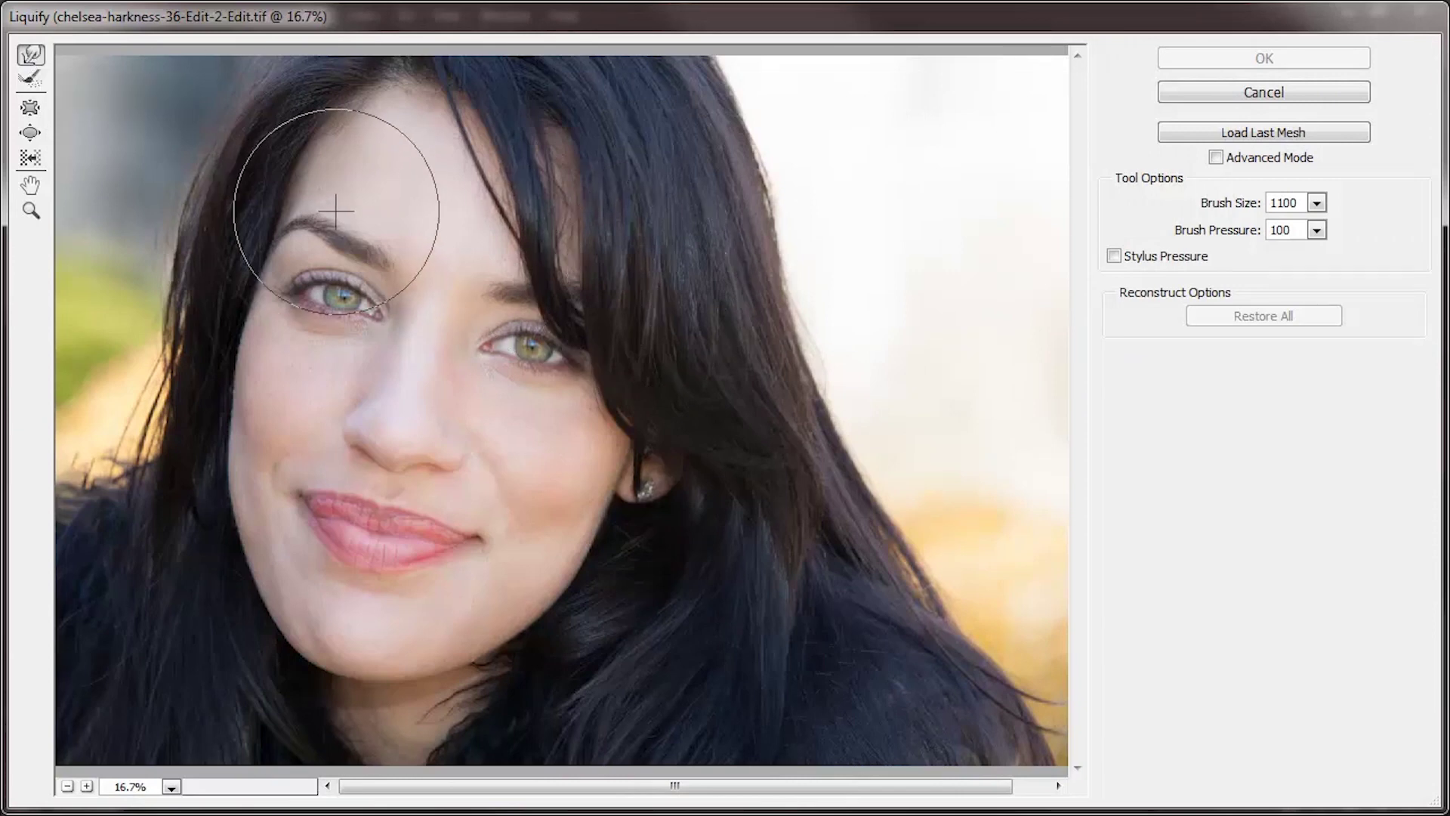
mouse_move(312, 213)
mouse_down()
mouse_move(326, 202)
mouse_move(328, 225)
mouse_move(347, 218)
mouse_up()
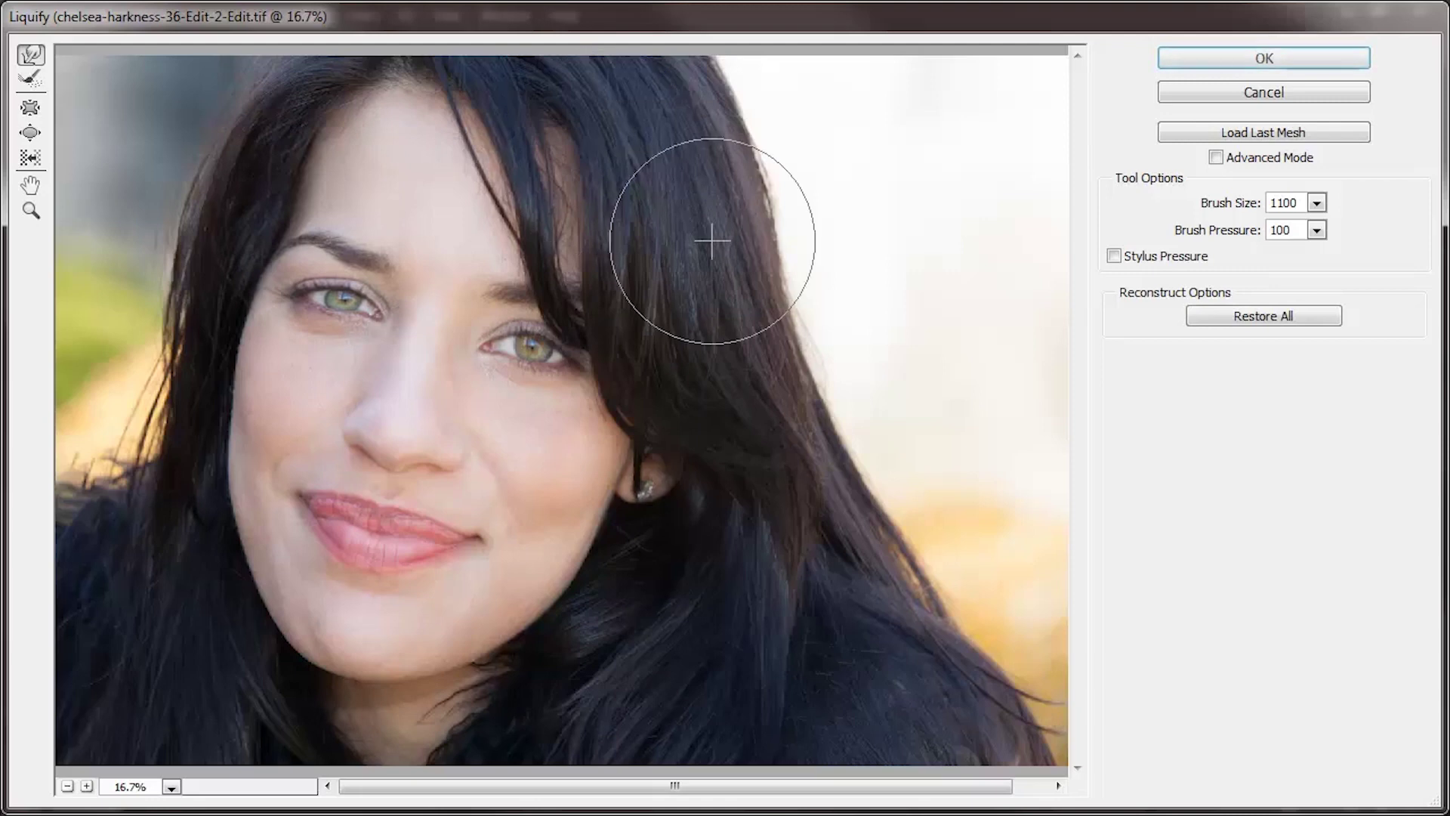
key(ctrl+z)
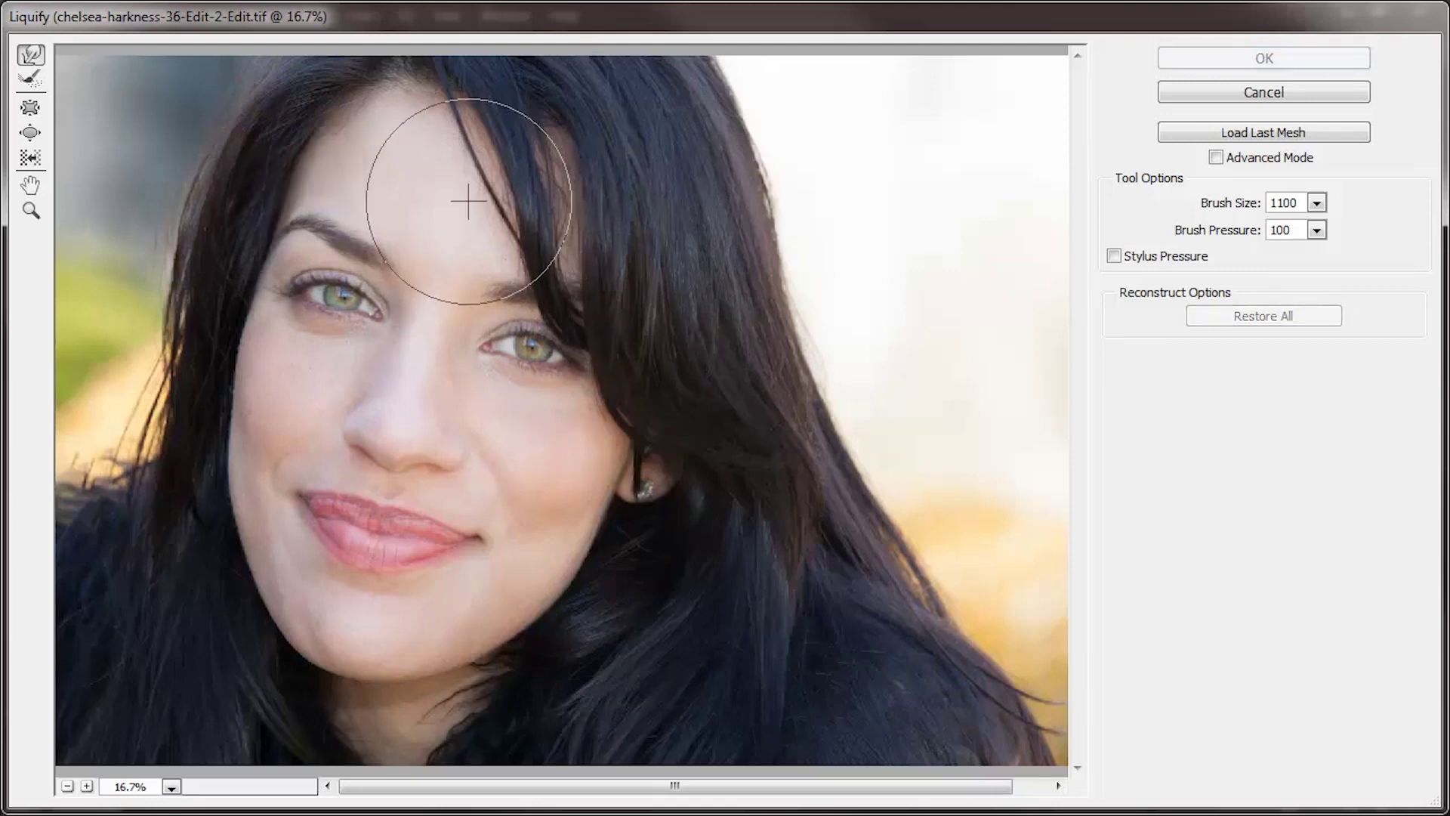
click(31, 87)
click(31, 56)
drag(273, 205, 323, 285)
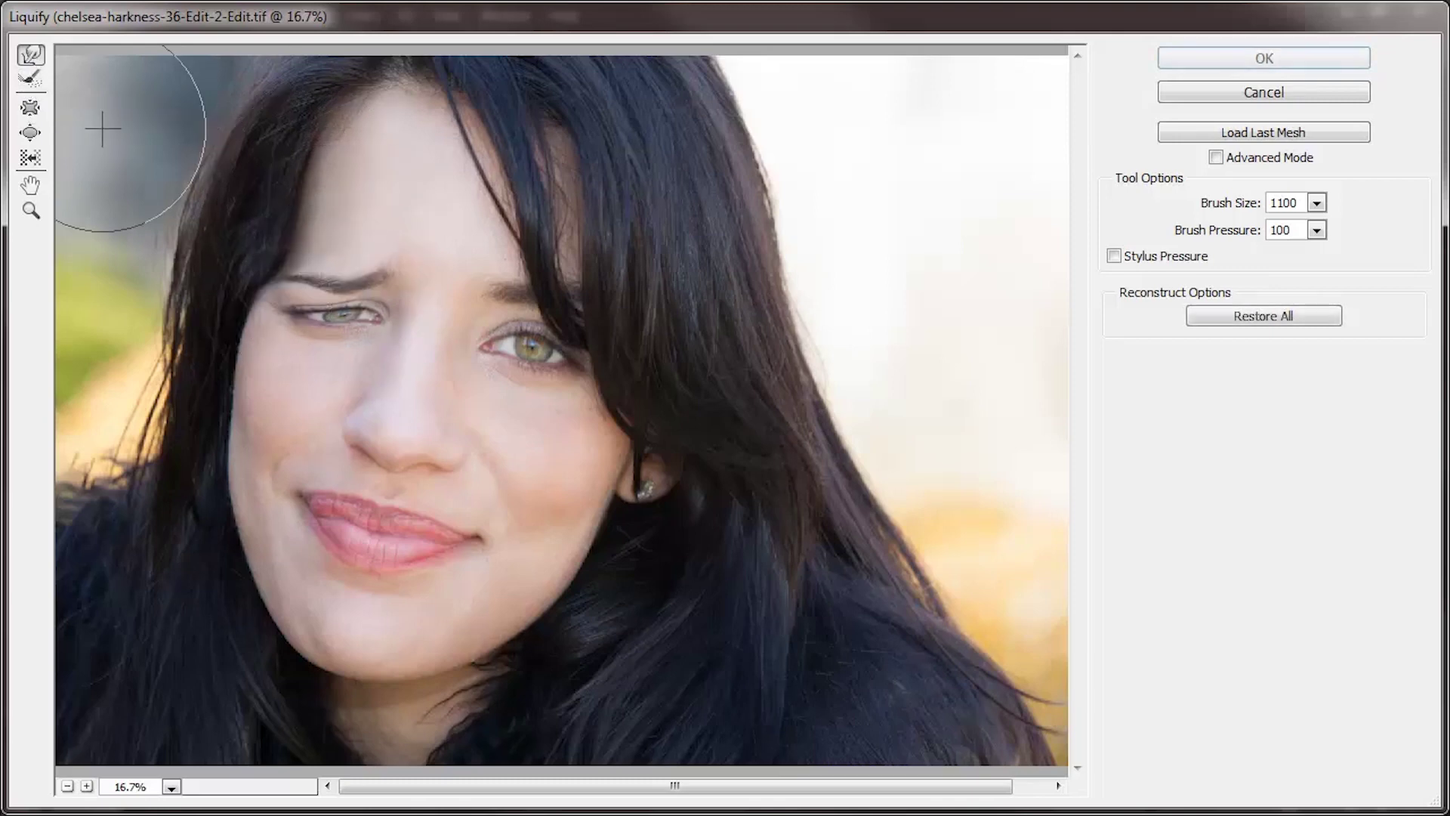
click(29, 83)
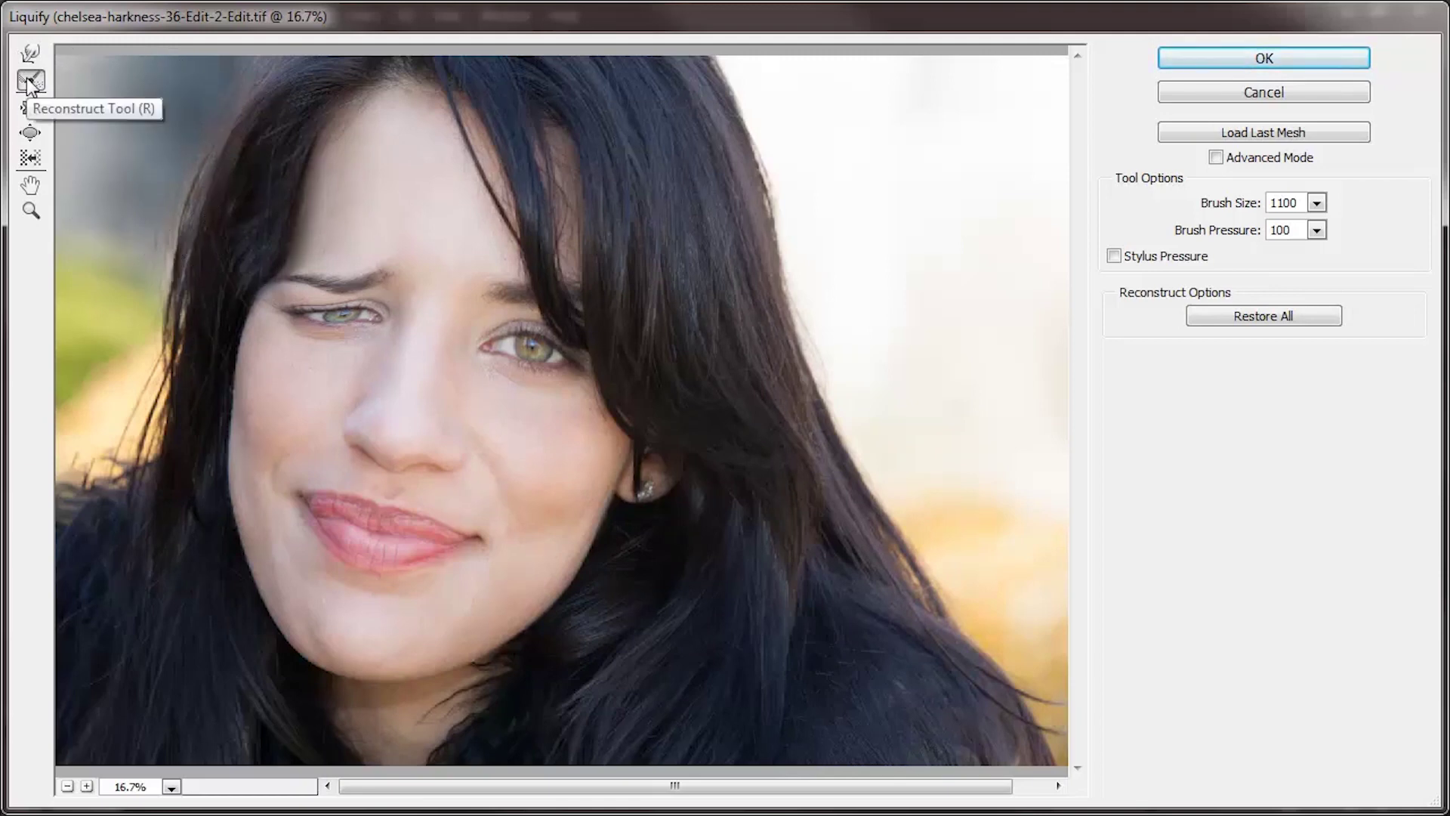
mouse_move(319, 293)
mouse_down()
mouse_move(346, 227)
mouse_move(314, 260)
mouse_move(325, 223)
mouse_move(297, 248)
mouse_move(359, 264)
mouse_move(340, 188)
mouse_move(310, 297)
mouse_move(278, 257)
mouse_up()
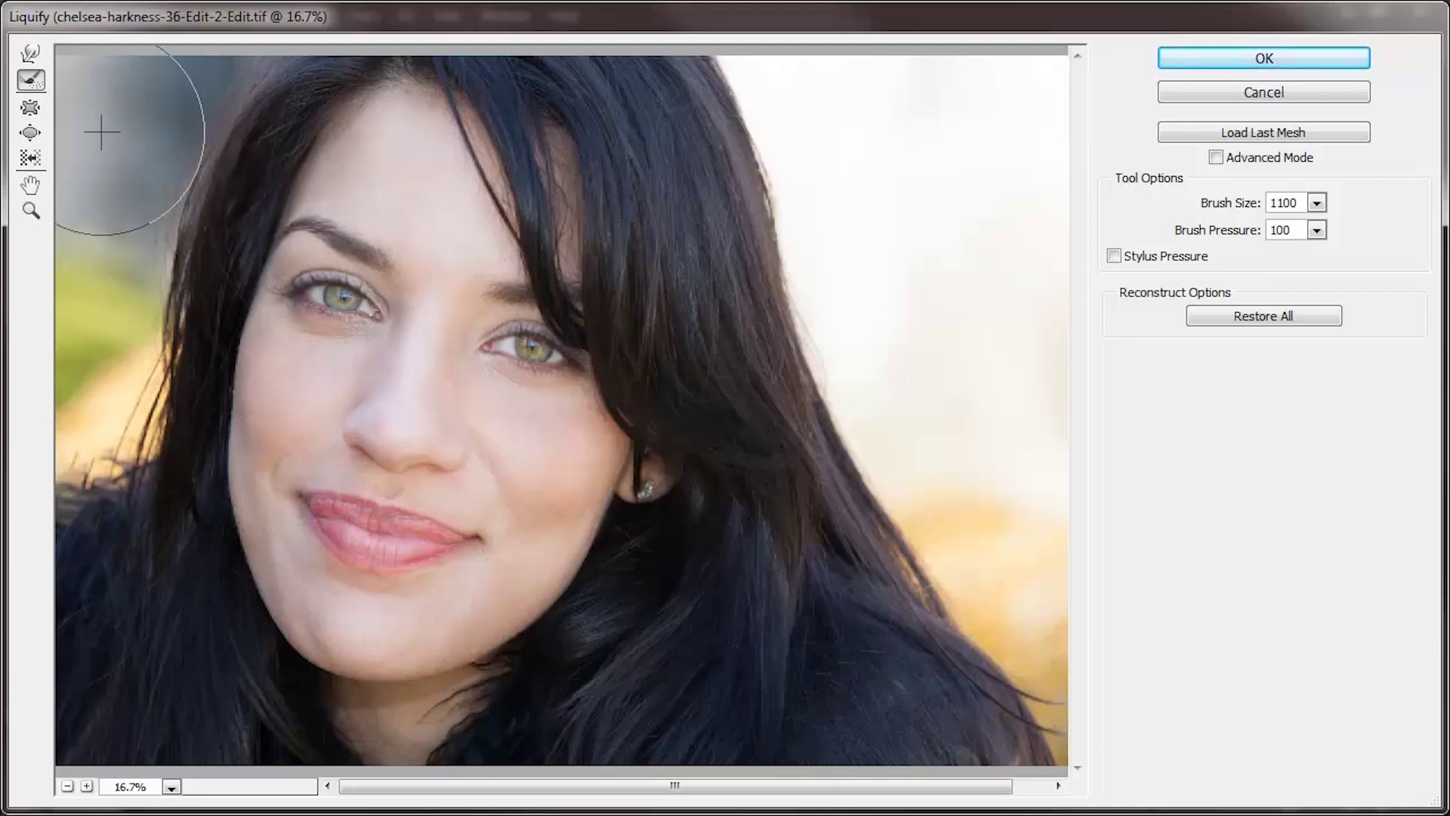
click(30, 111)
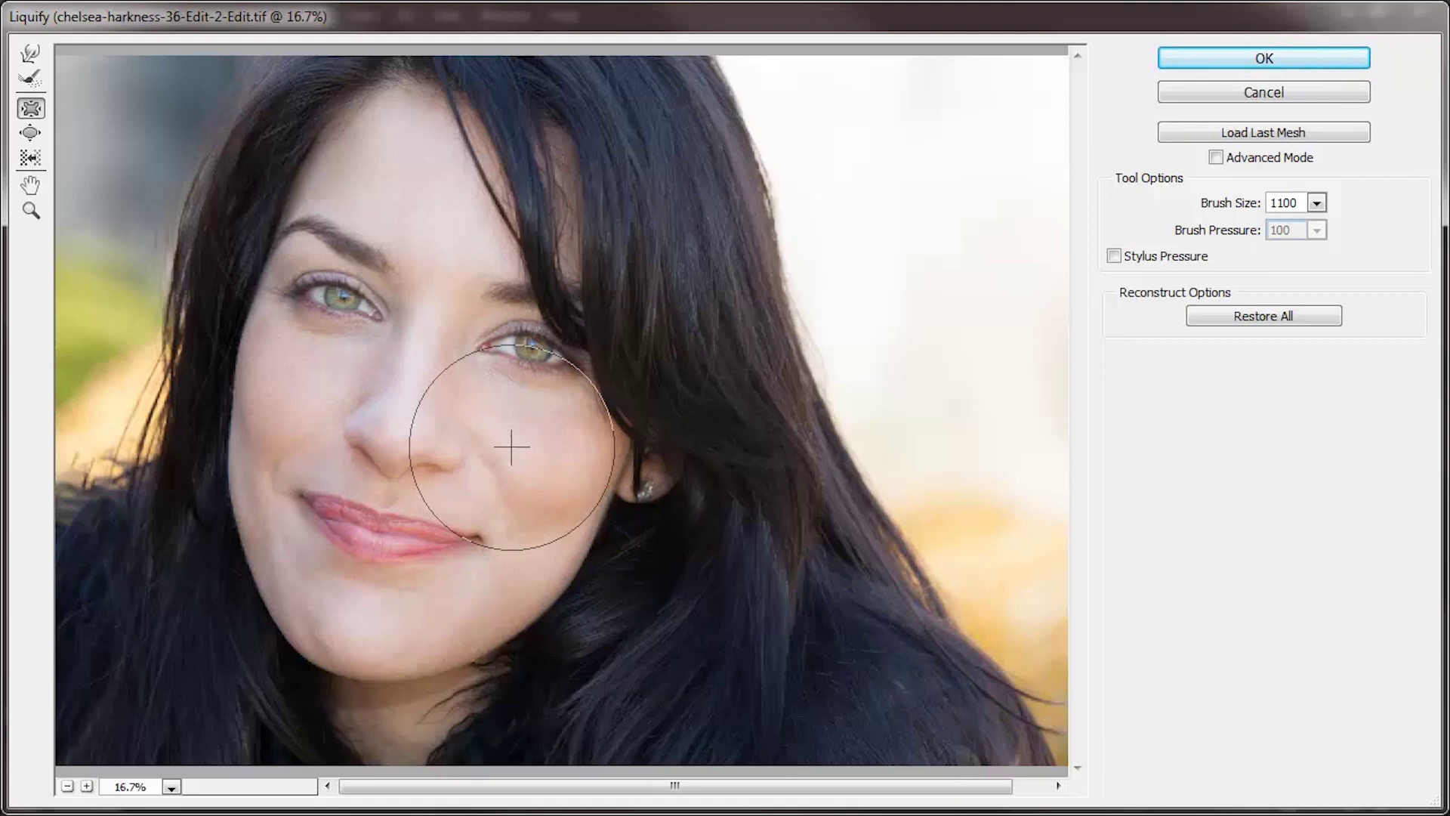
Bloat the lips and both eyes slightly
key(alt+space)
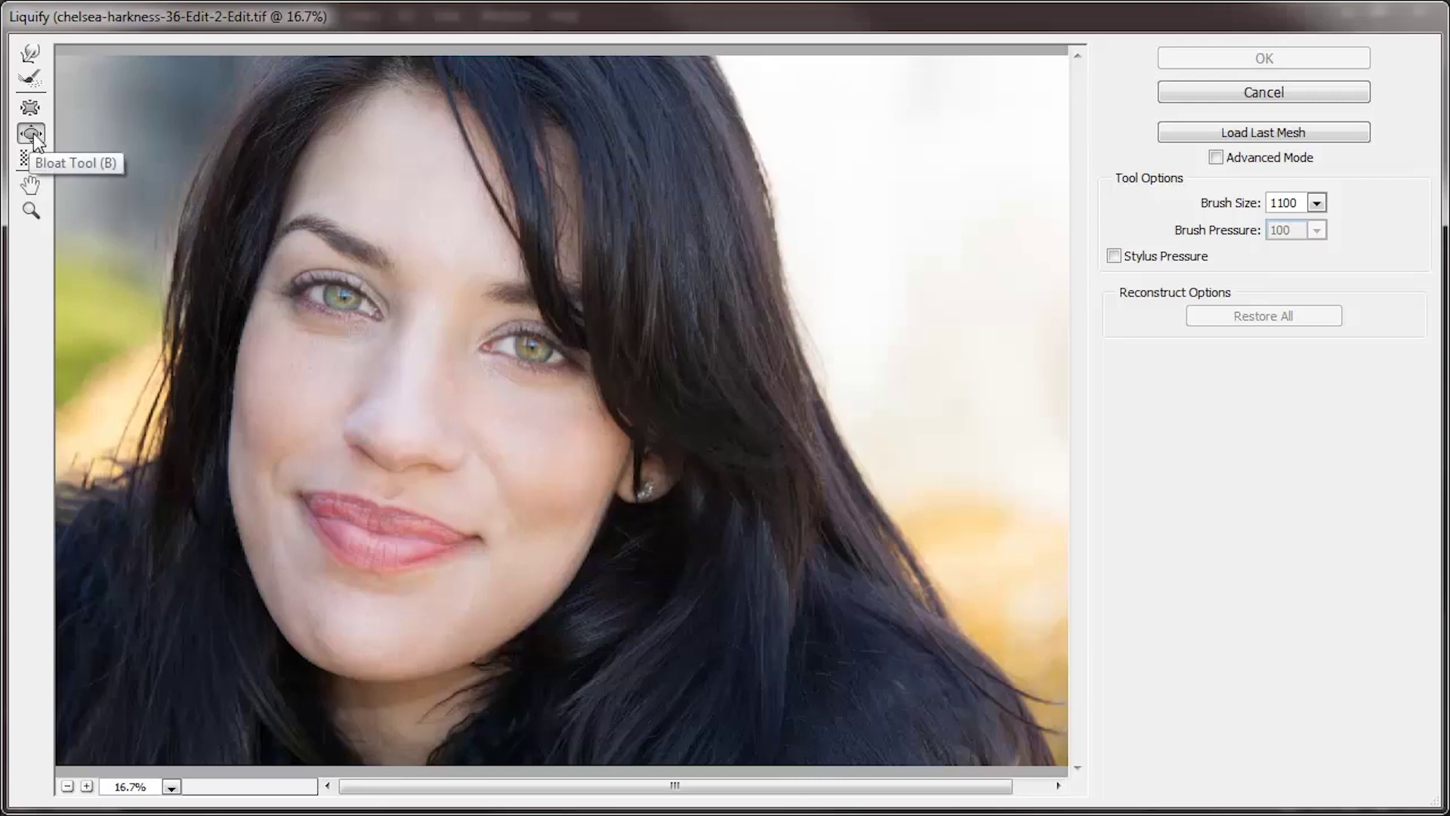
drag(363, 534, 382, 518)
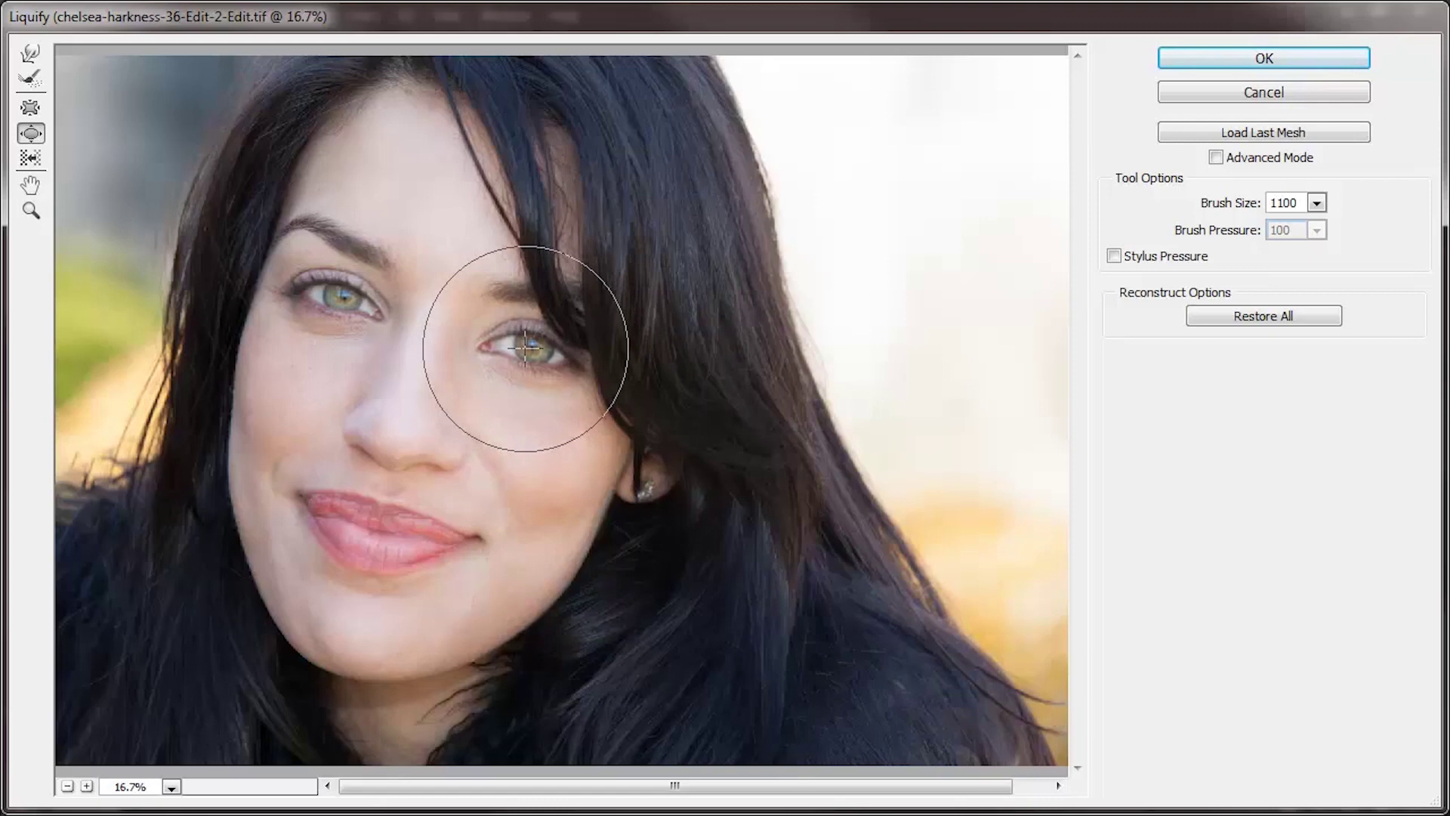
drag(524, 347, 523, 345)
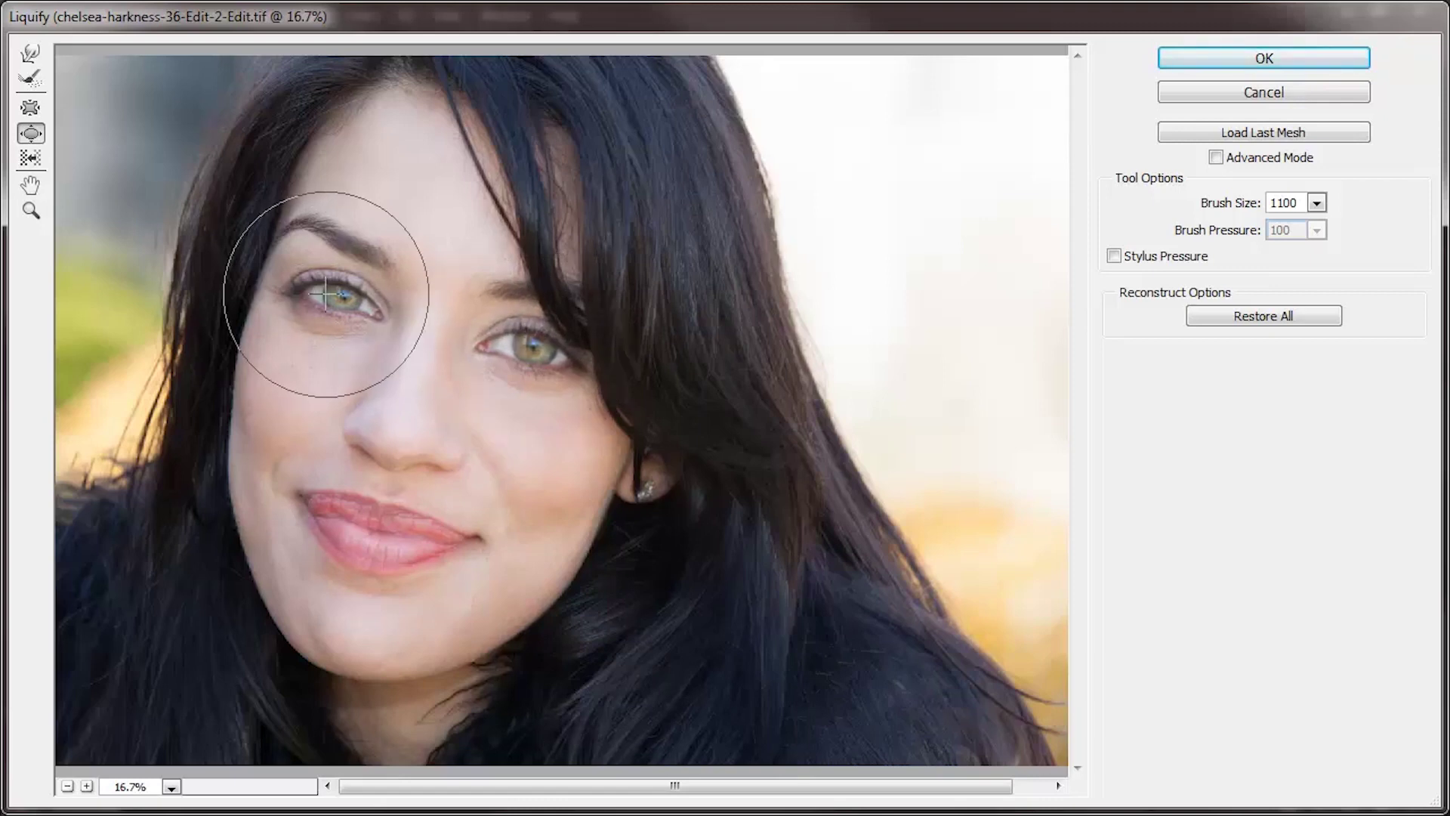
drag(325, 294, 328, 293)
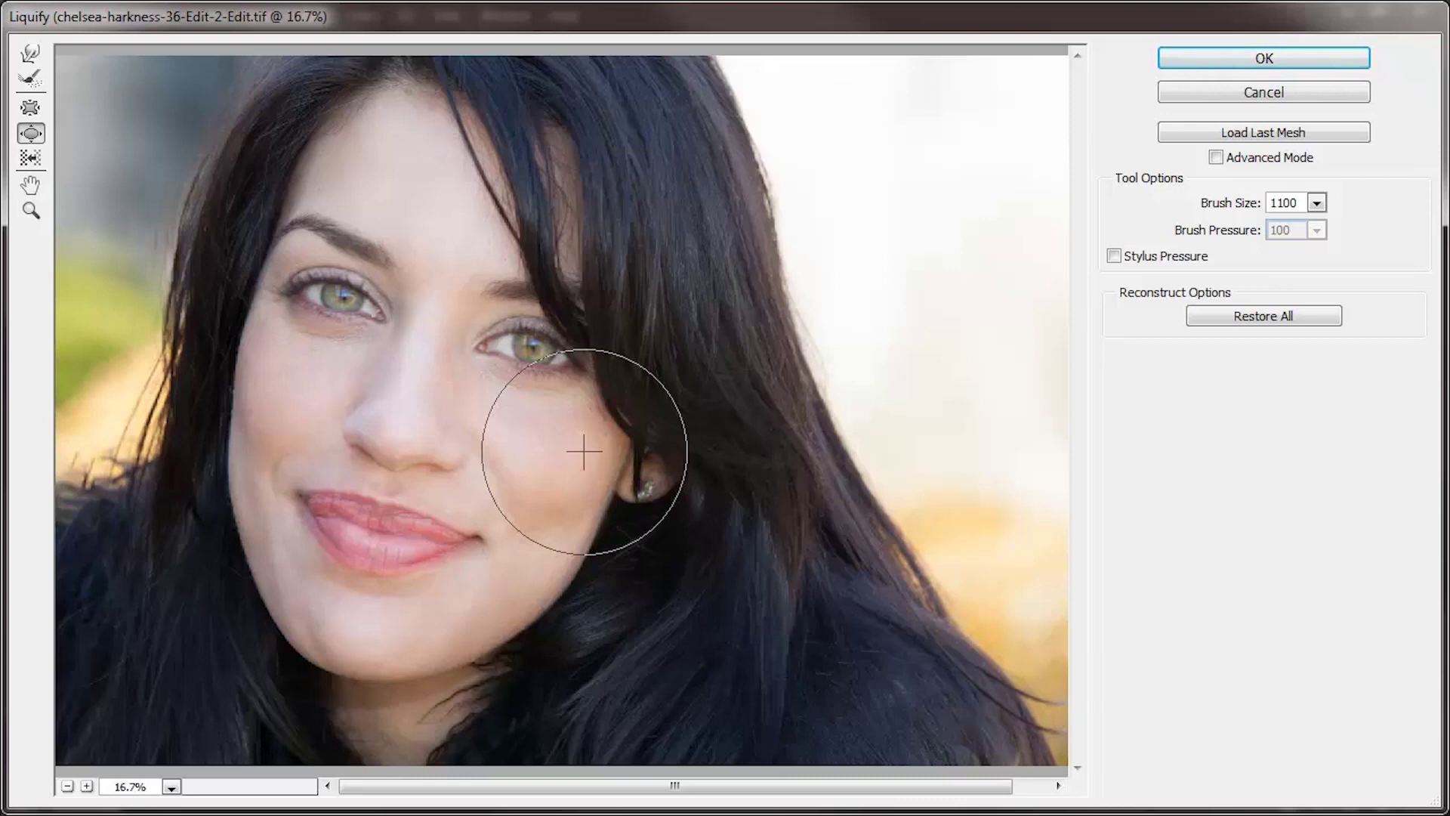
Shrink the brush to 700, return to Forward Warp, and apply the Liquify changes
key(alt+space)
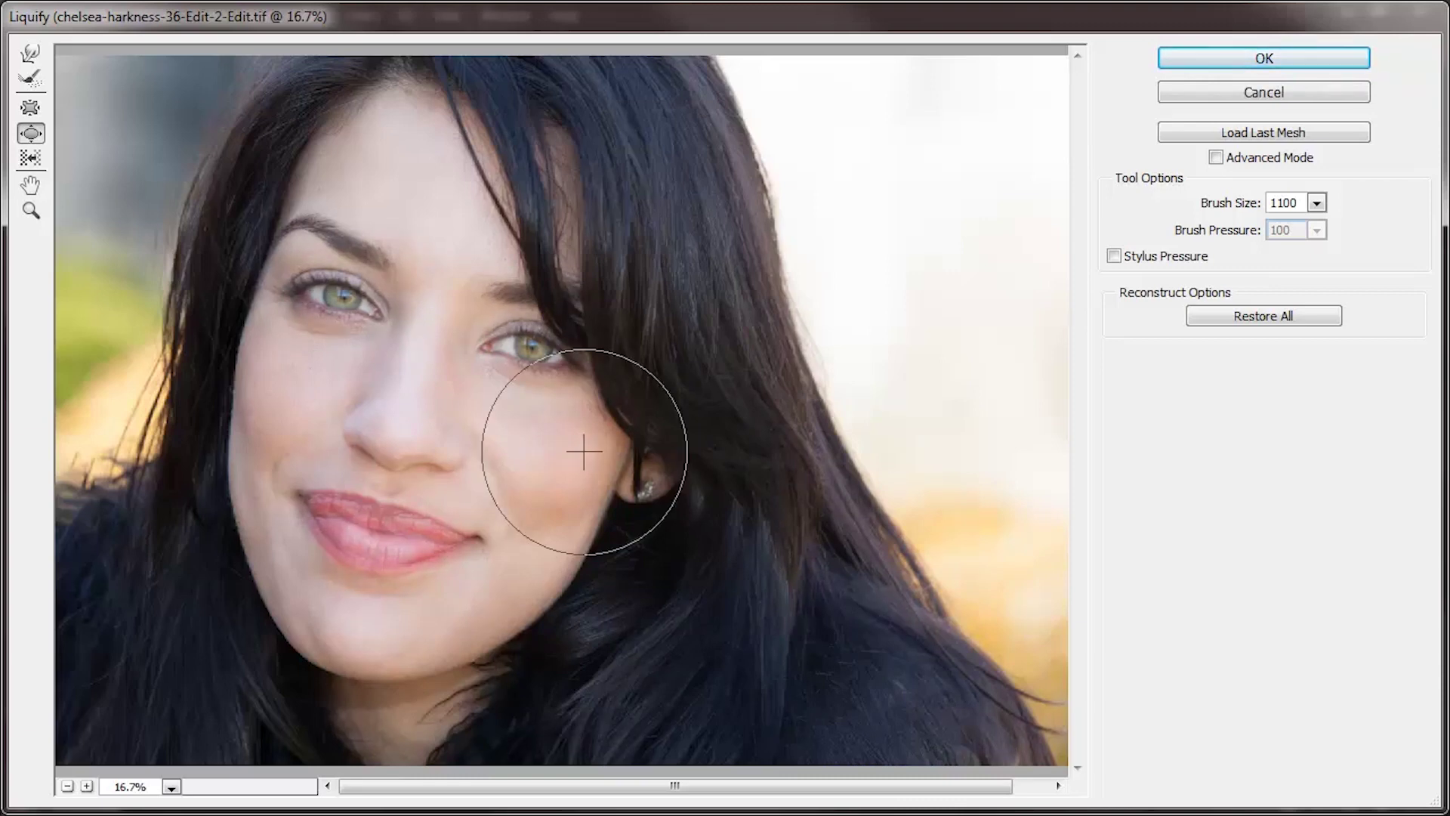
key(bracketleft)
key(bracketleft)
key(bracketleft)
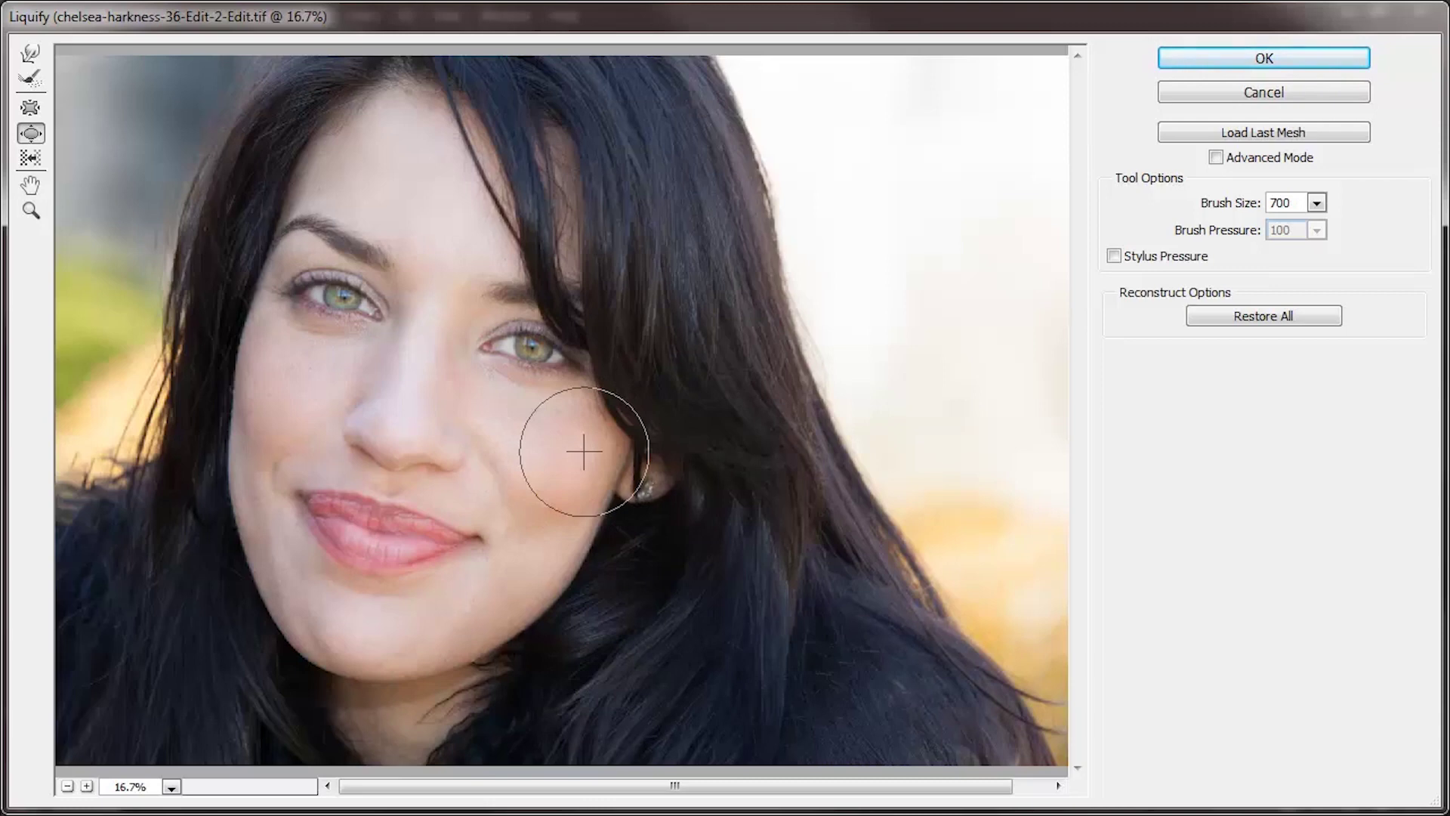
click(30, 54)
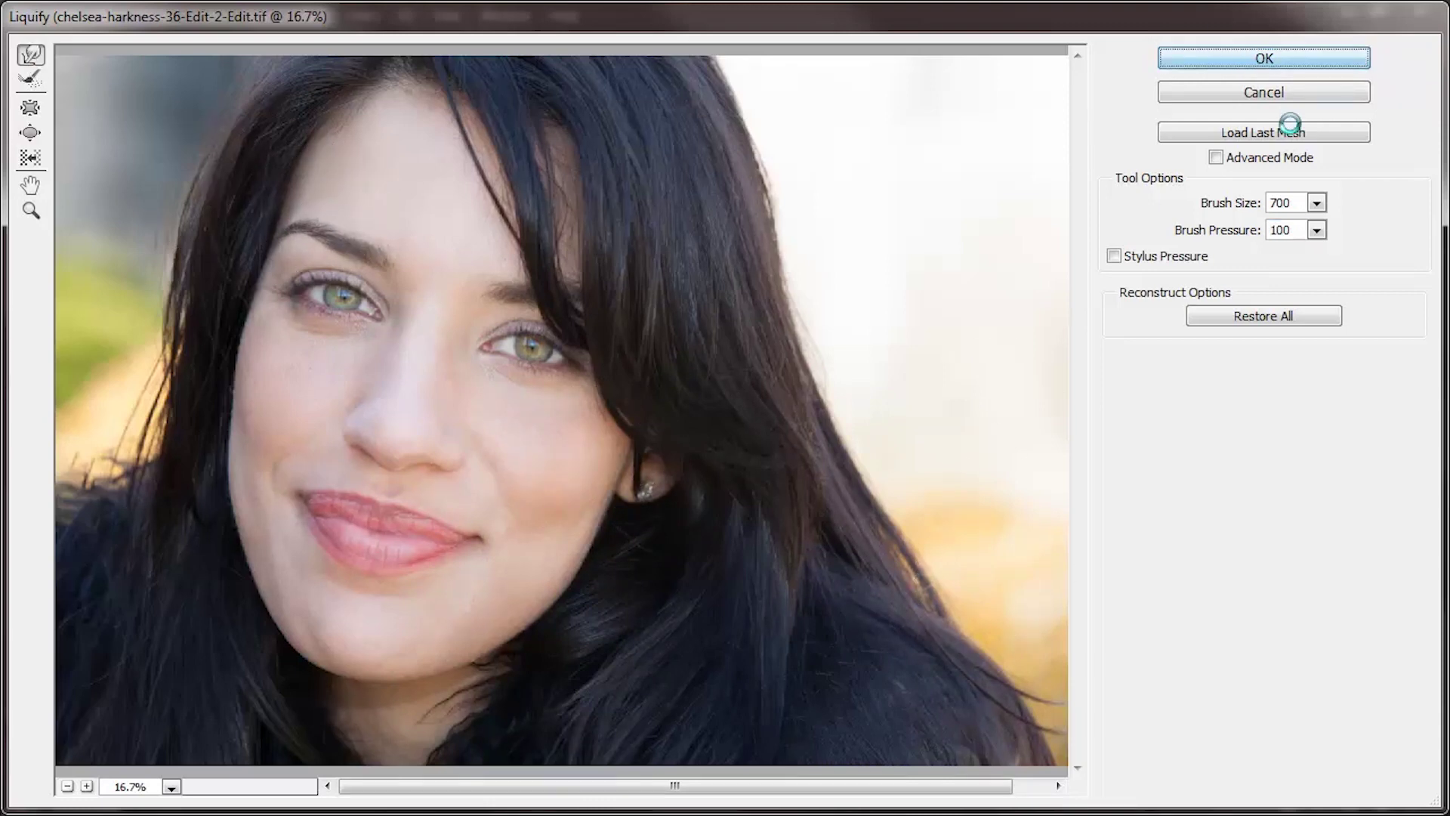
key(Return)
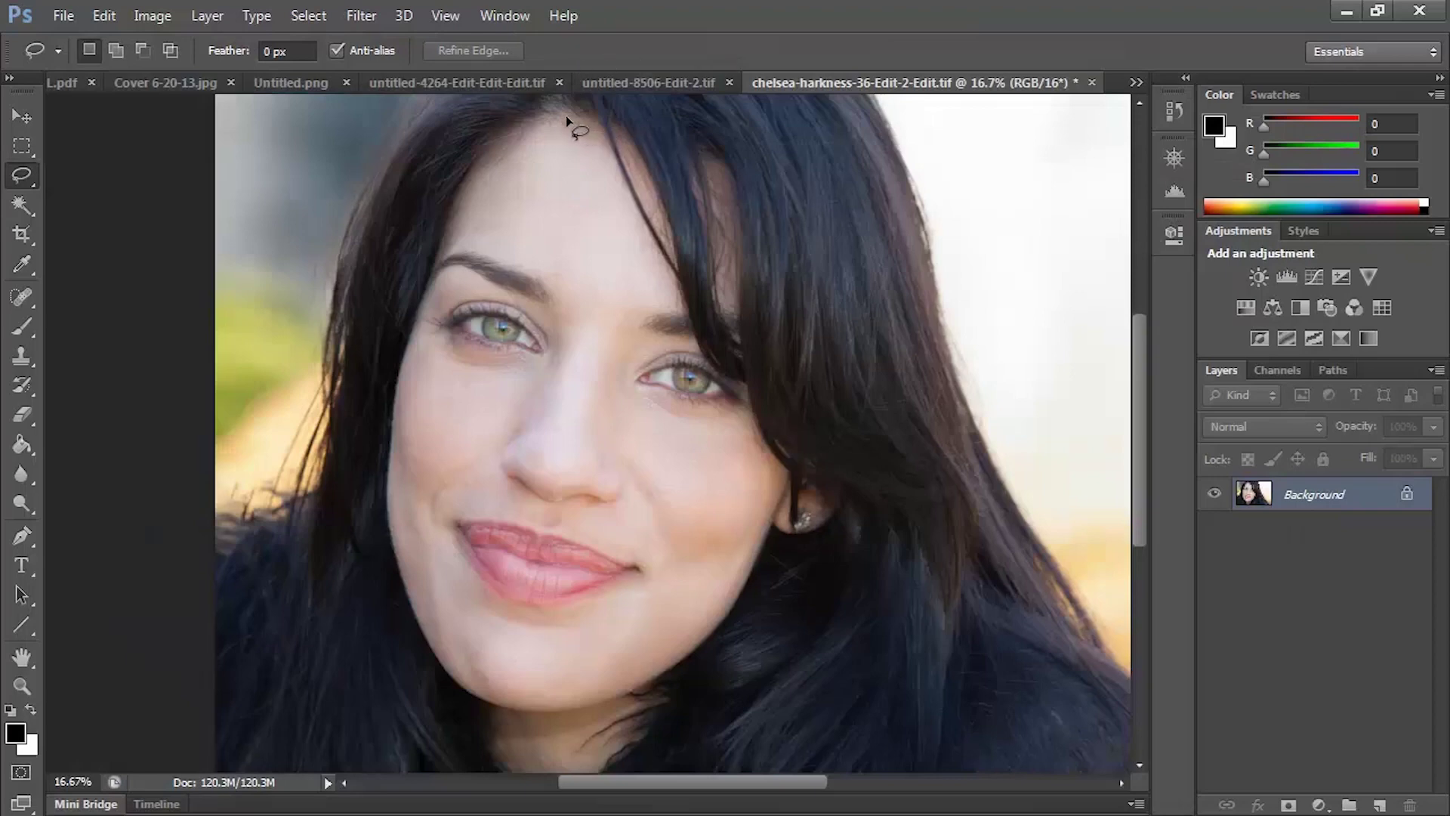
mouse_move(468, 175)
mouse_down()
mouse_move(404, 325)
mouse_move(380, 489)
mouse_move(384, 595)
mouse_move(440, 683)
mouse_move(494, 724)
mouse_move(611, 706)
mouse_move(701, 644)
mouse_move(767, 542)
mouse_move(853, 516)
mouse_move(856, 476)
mouse_move(766, 439)
mouse_up()
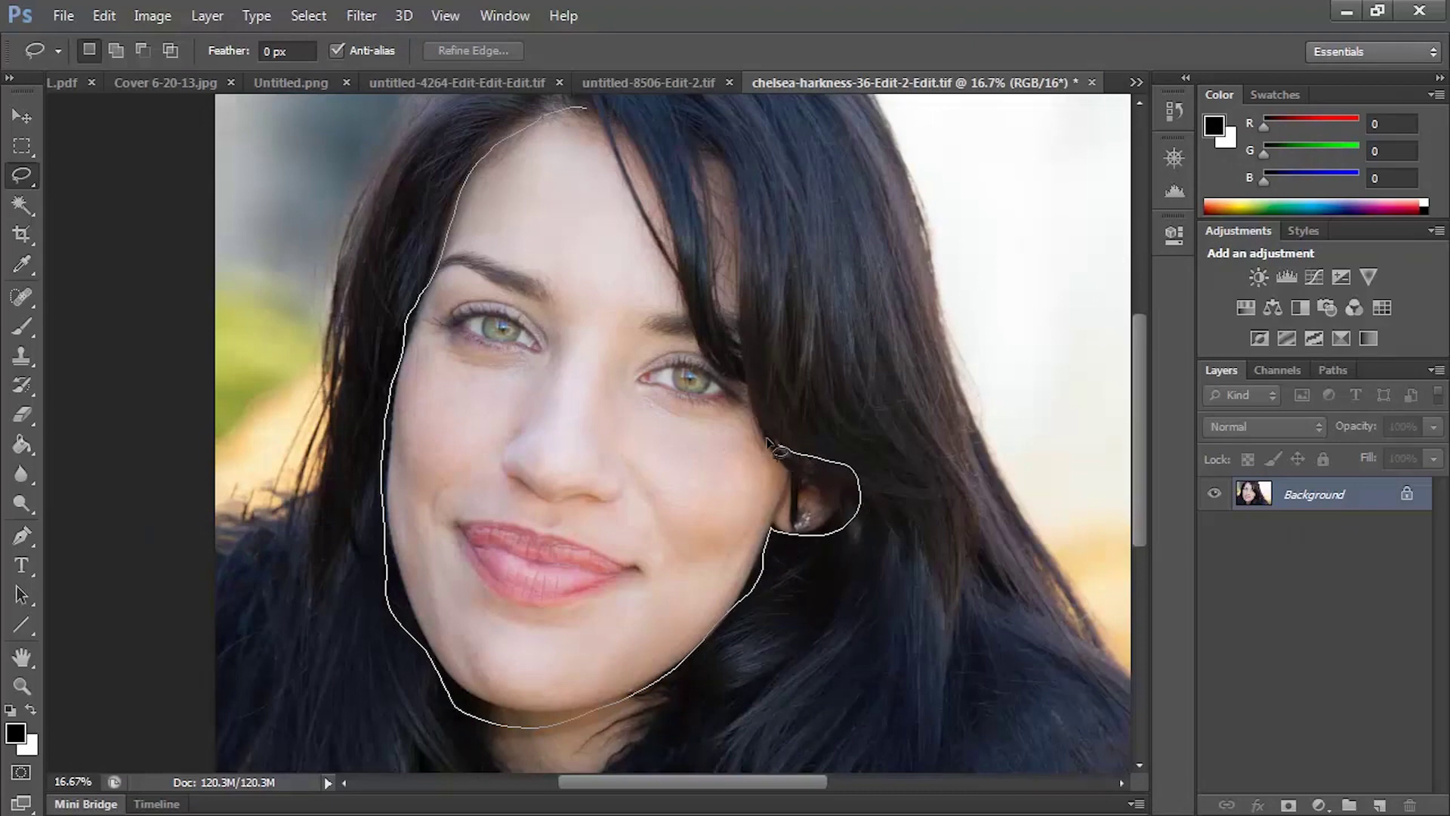
Lasso the face along the hairline, then add the neck and skin gaps between hair strands
drag(704, 362, 665, 276)
drag(587, 107, 590, 107)
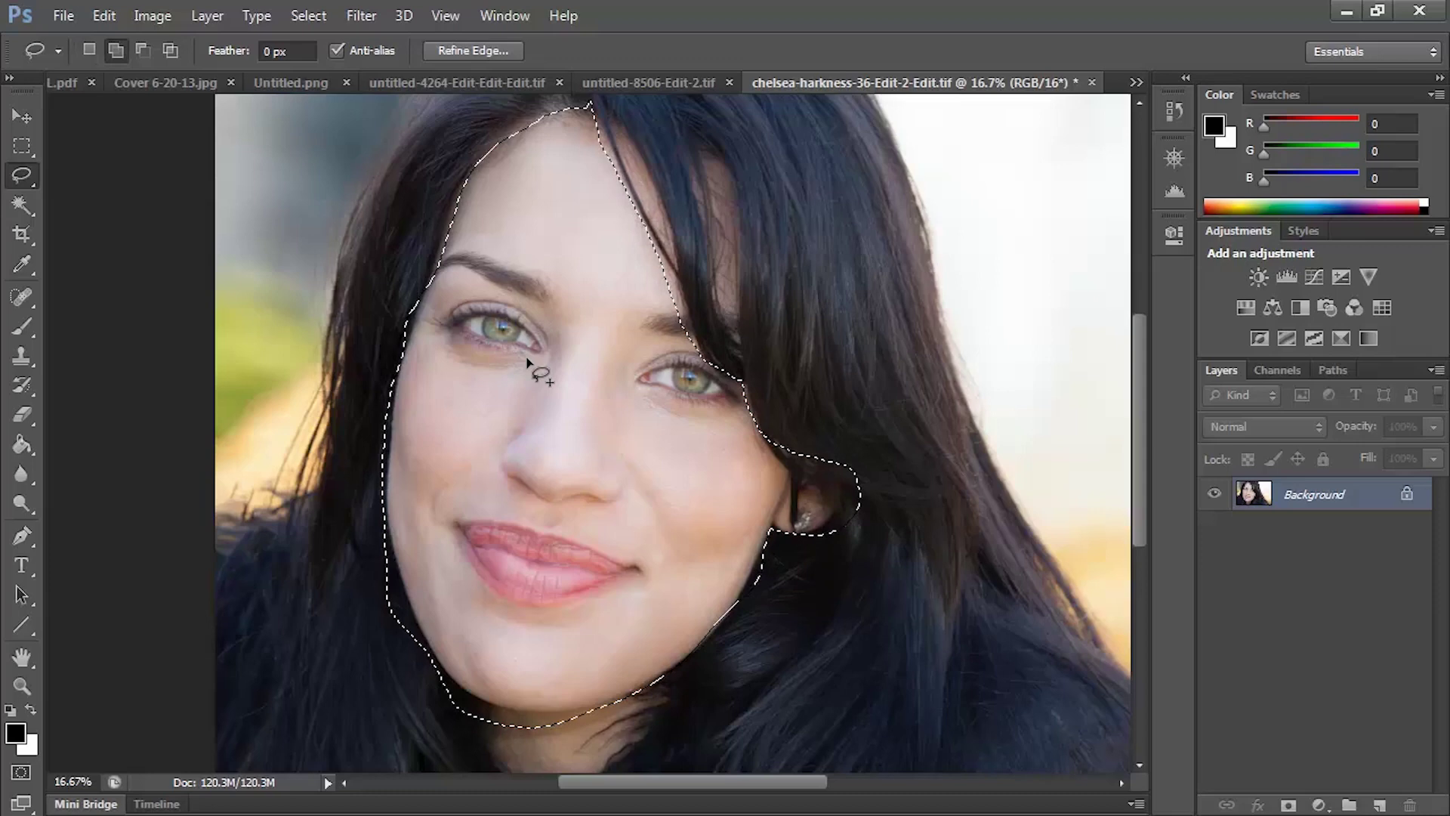
drag(712, 728, 706, 625)
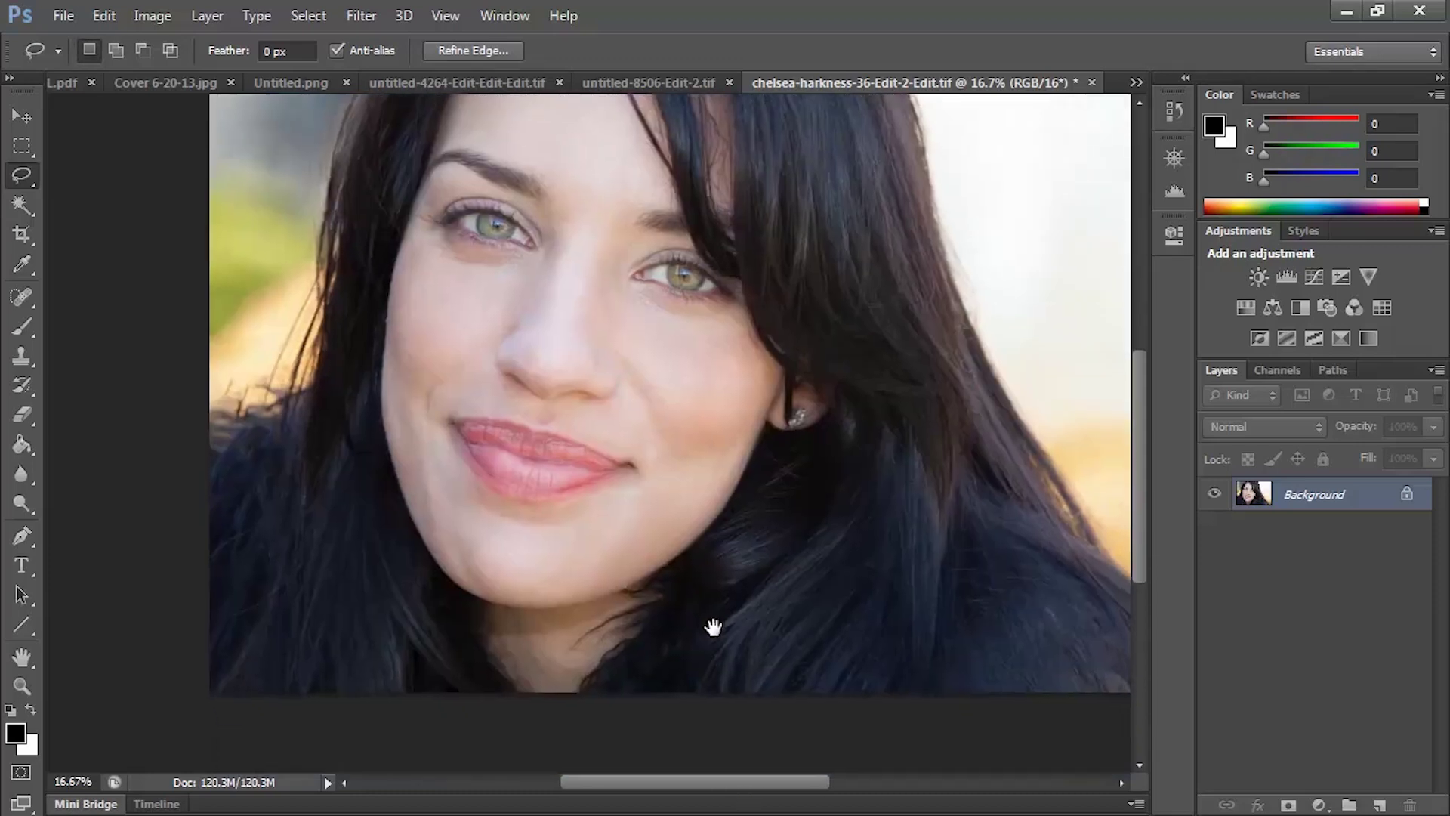
mouse_move(481, 608)
mouse_down()
mouse_move(526, 702)
mouse_move(568, 699)
mouse_move(605, 645)
mouse_move(640, 625)
mouse_move(599, 635)
mouse_move(621, 614)
mouse_move(569, 644)
mouse_move(642, 591)
mouse_up()
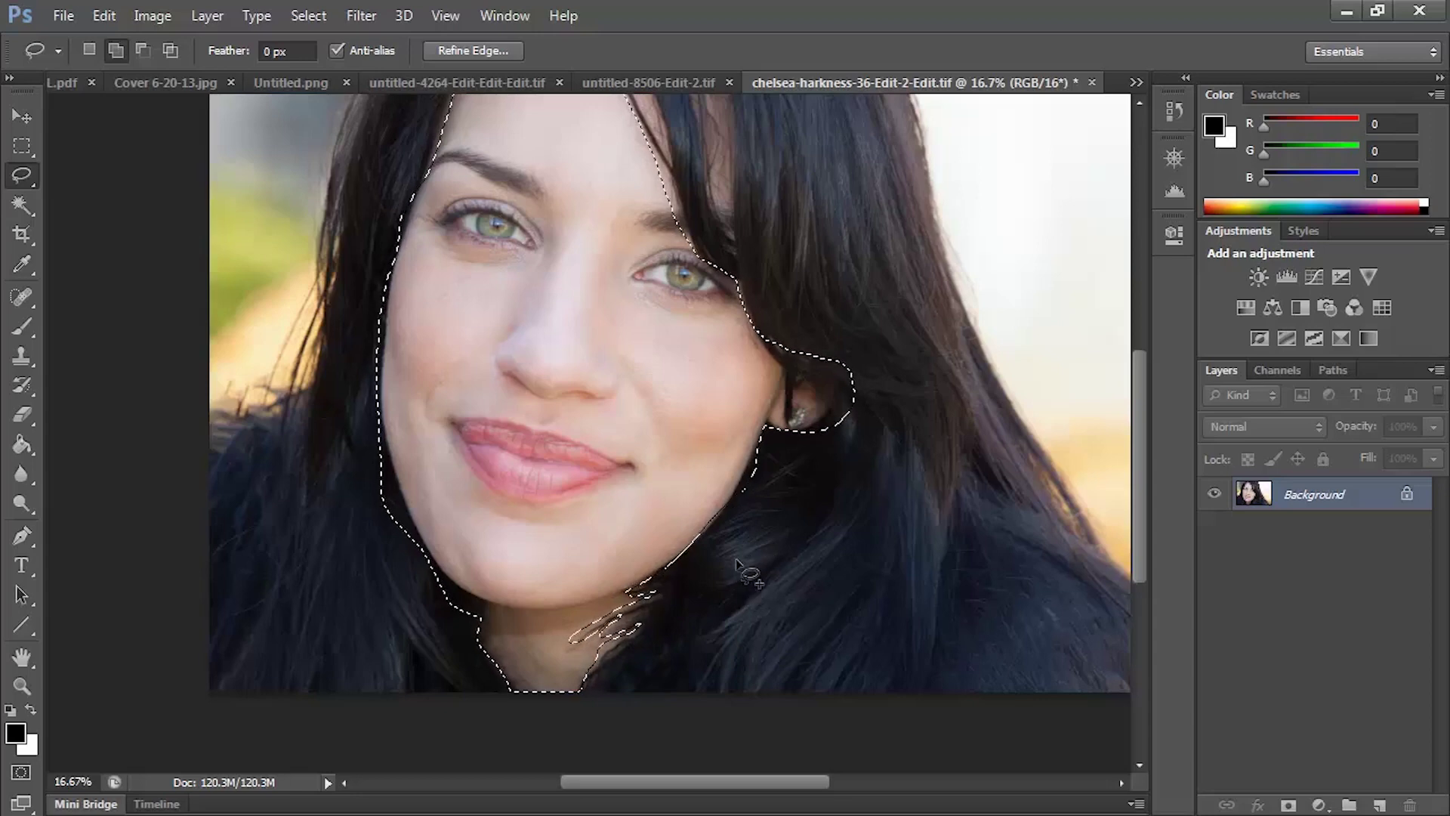
scroll(702, 454, up, 3)
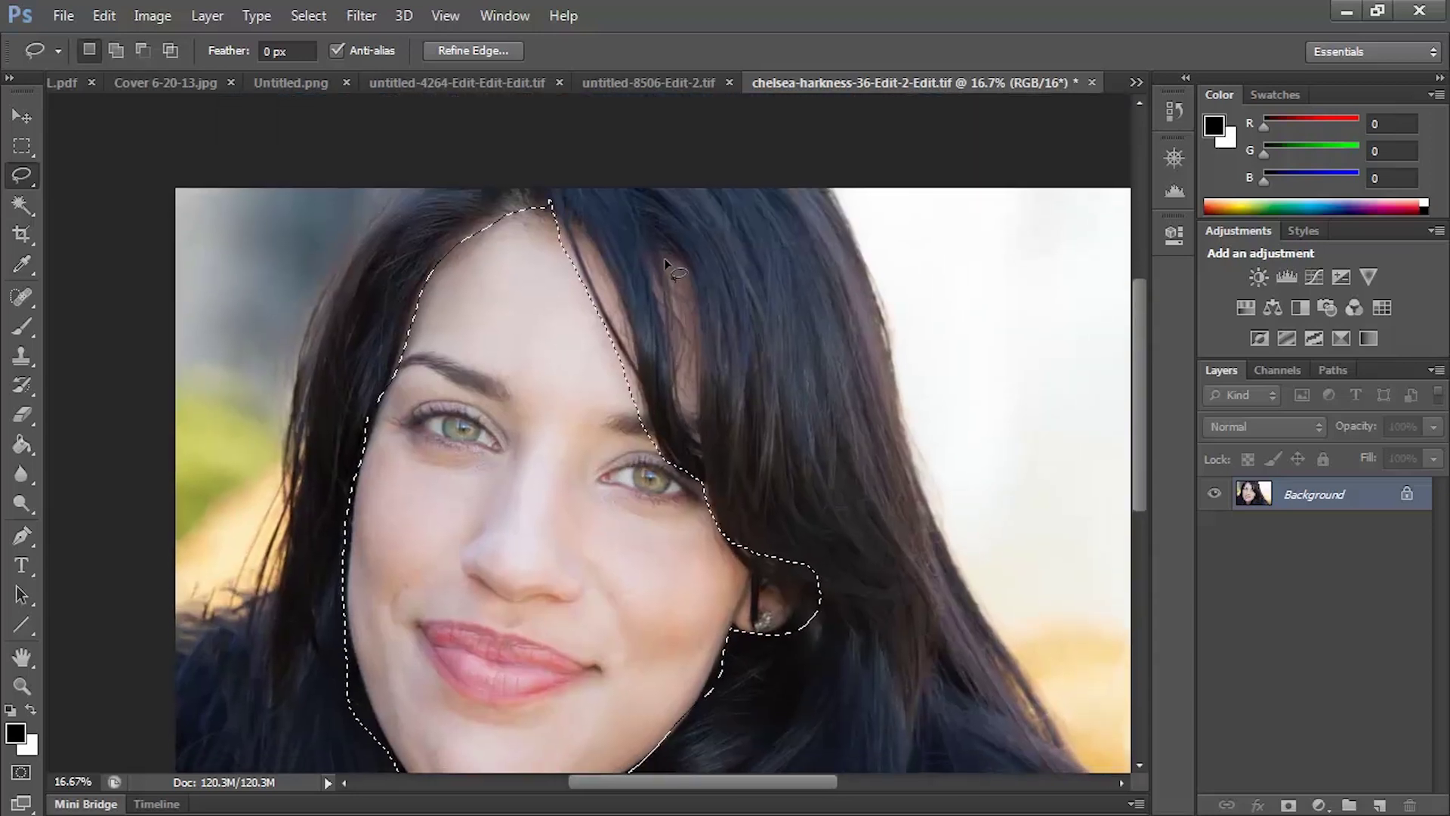
mouse_move(659, 249)
mouse_down()
mouse_move(674, 313)
mouse_move(661, 250)
mouse_up()
drag(576, 215, 580, 220)
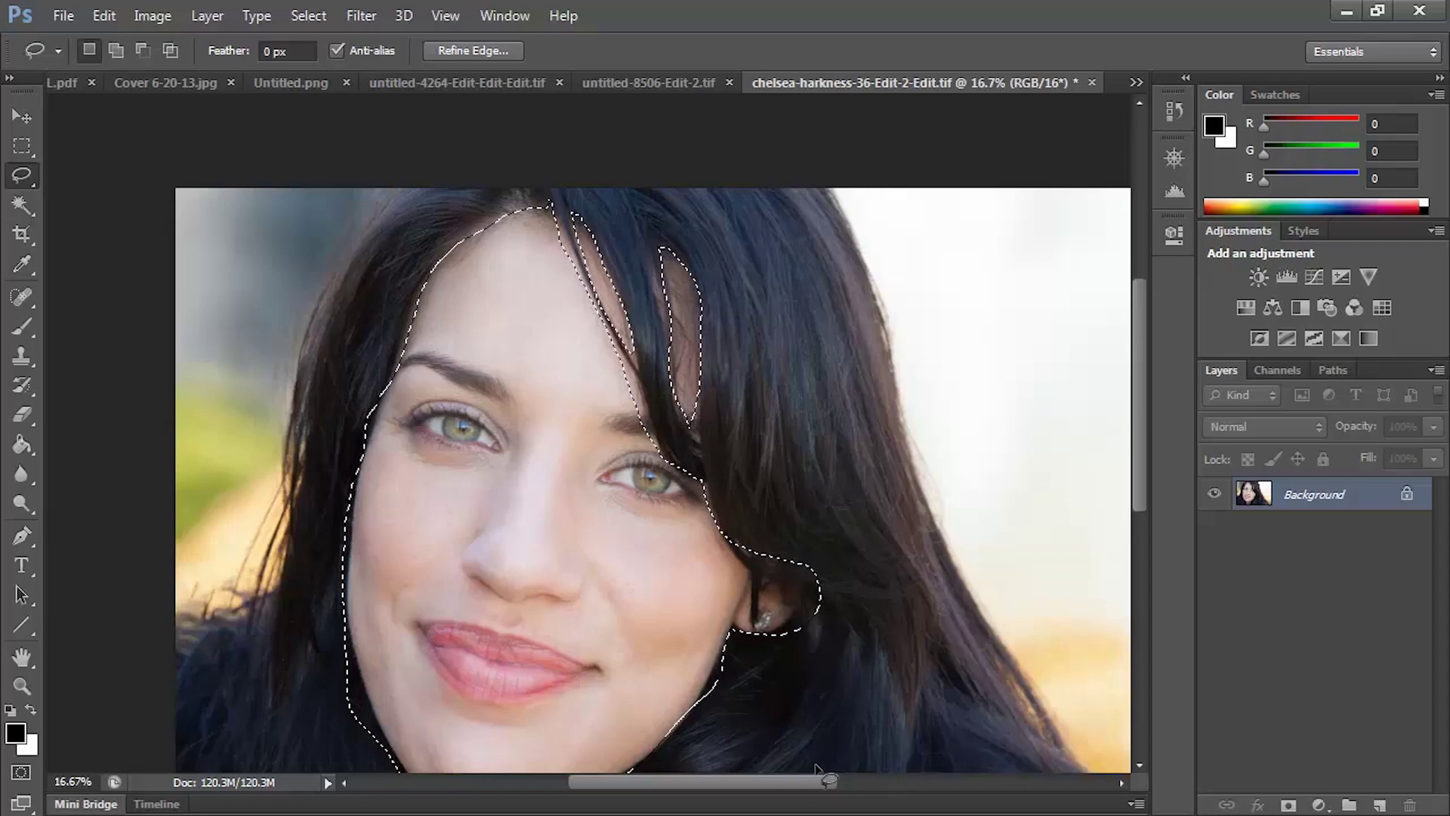
scroll(816, 768, down, 2)
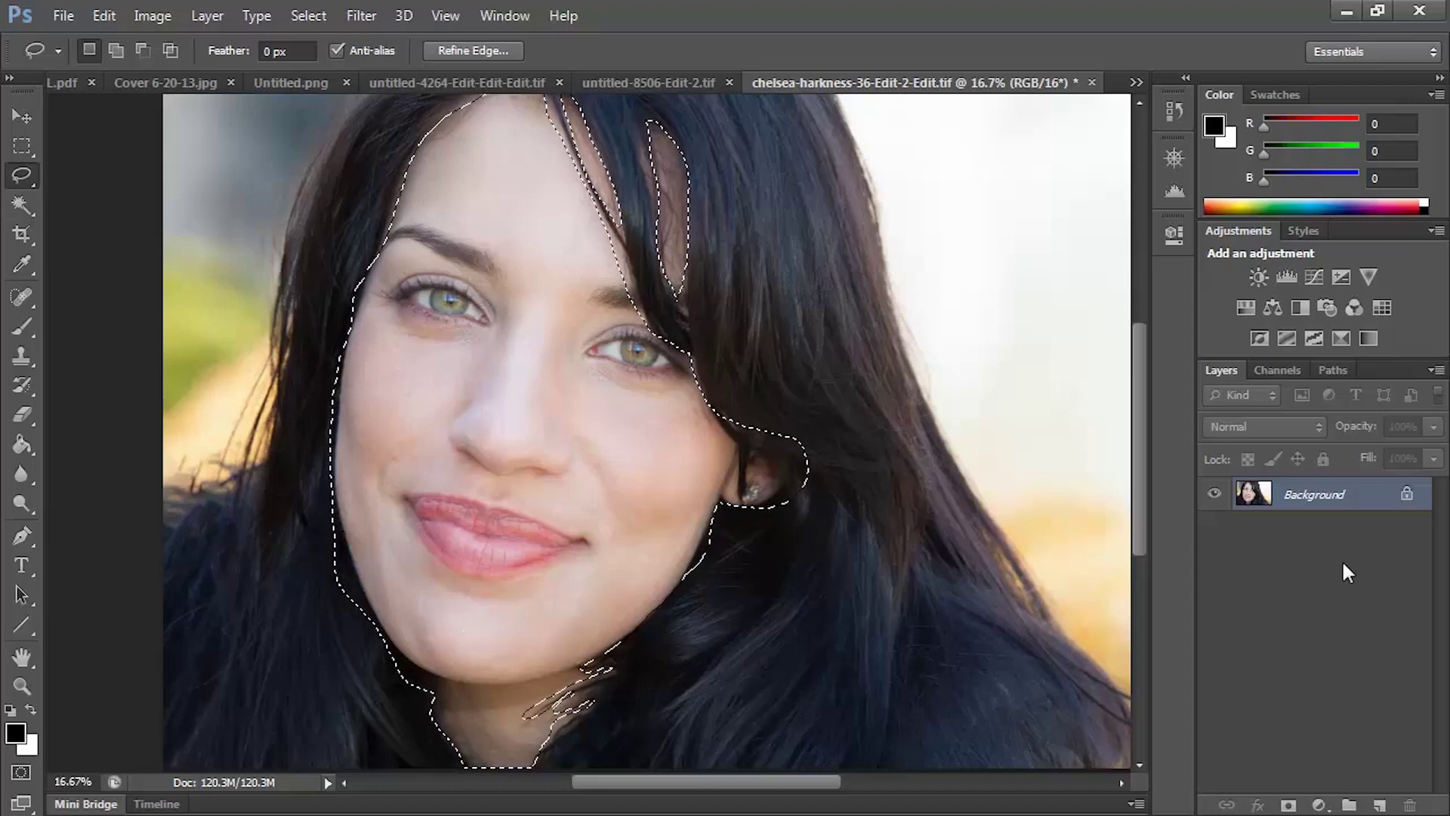
Subtract both eyes and both eyebrows from the face selection with the Lasso
click(144, 49)
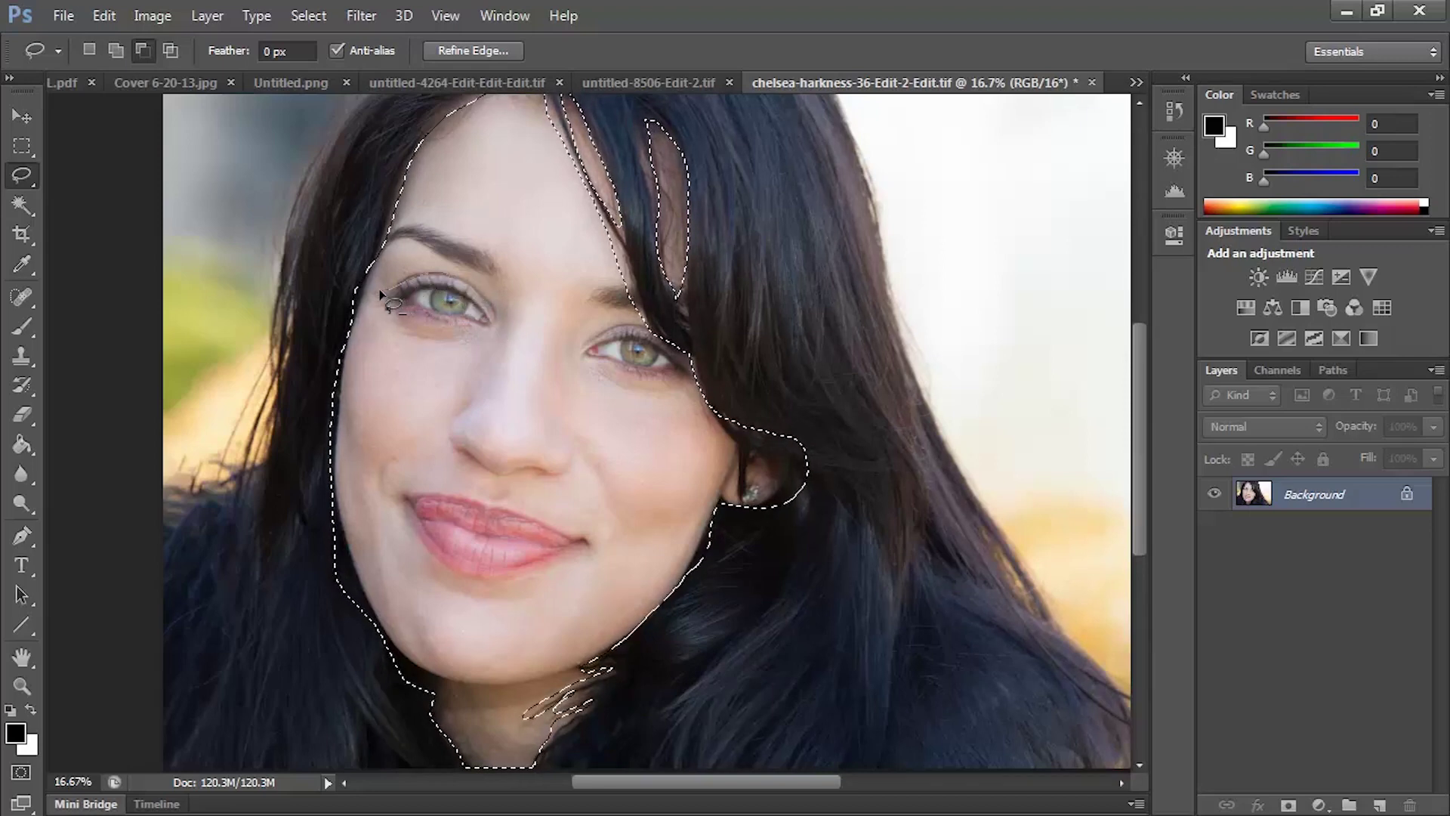
mouse_move(419, 316)
mouse_down()
mouse_move(477, 320)
mouse_move(491, 310)
mouse_move(480, 293)
mouse_up()
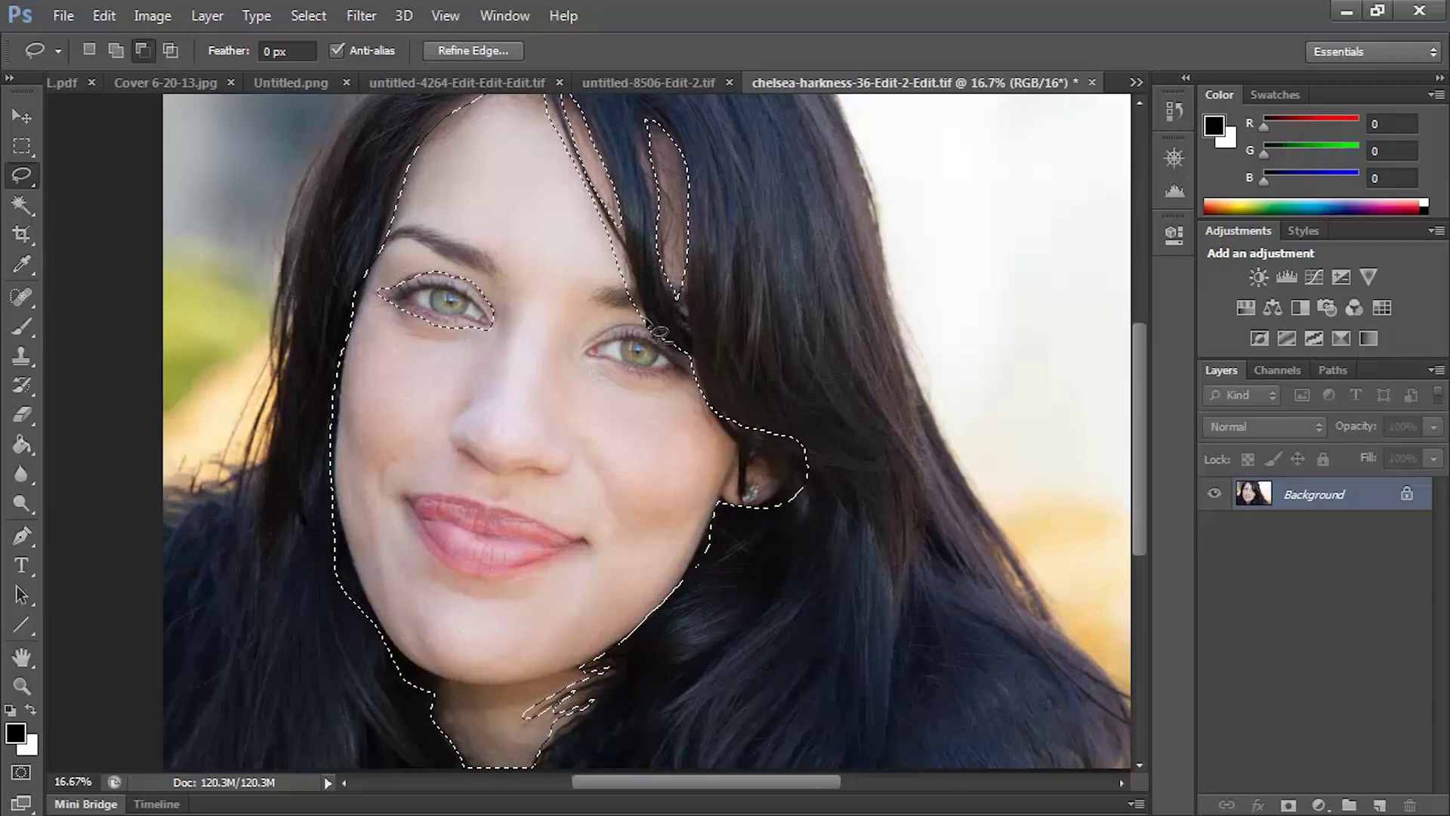
mouse_move(581, 354)
mouse_down()
mouse_move(689, 366)
mouse_move(582, 352)
mouse_up()
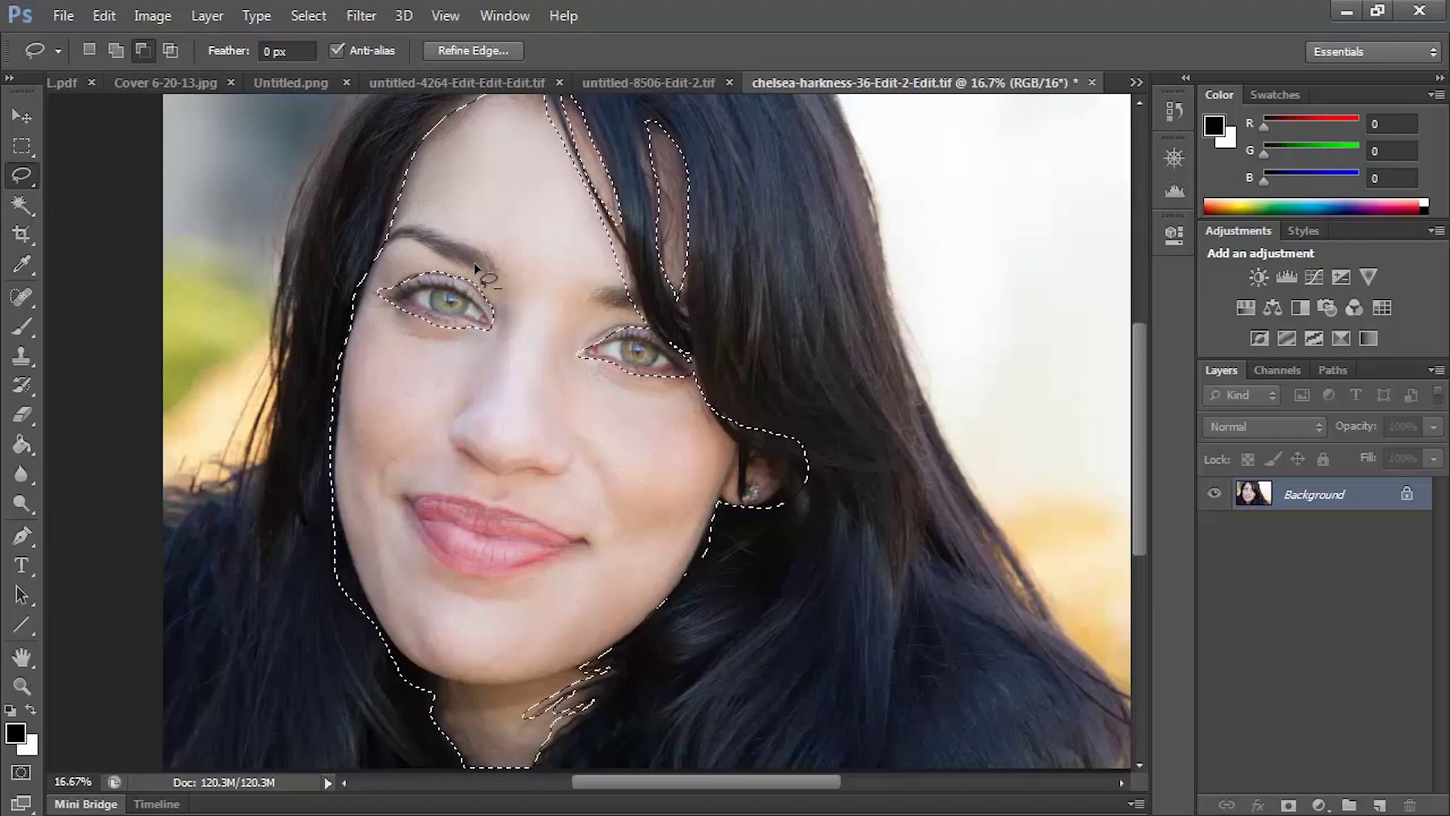
drag(491, 273, 395, 237)
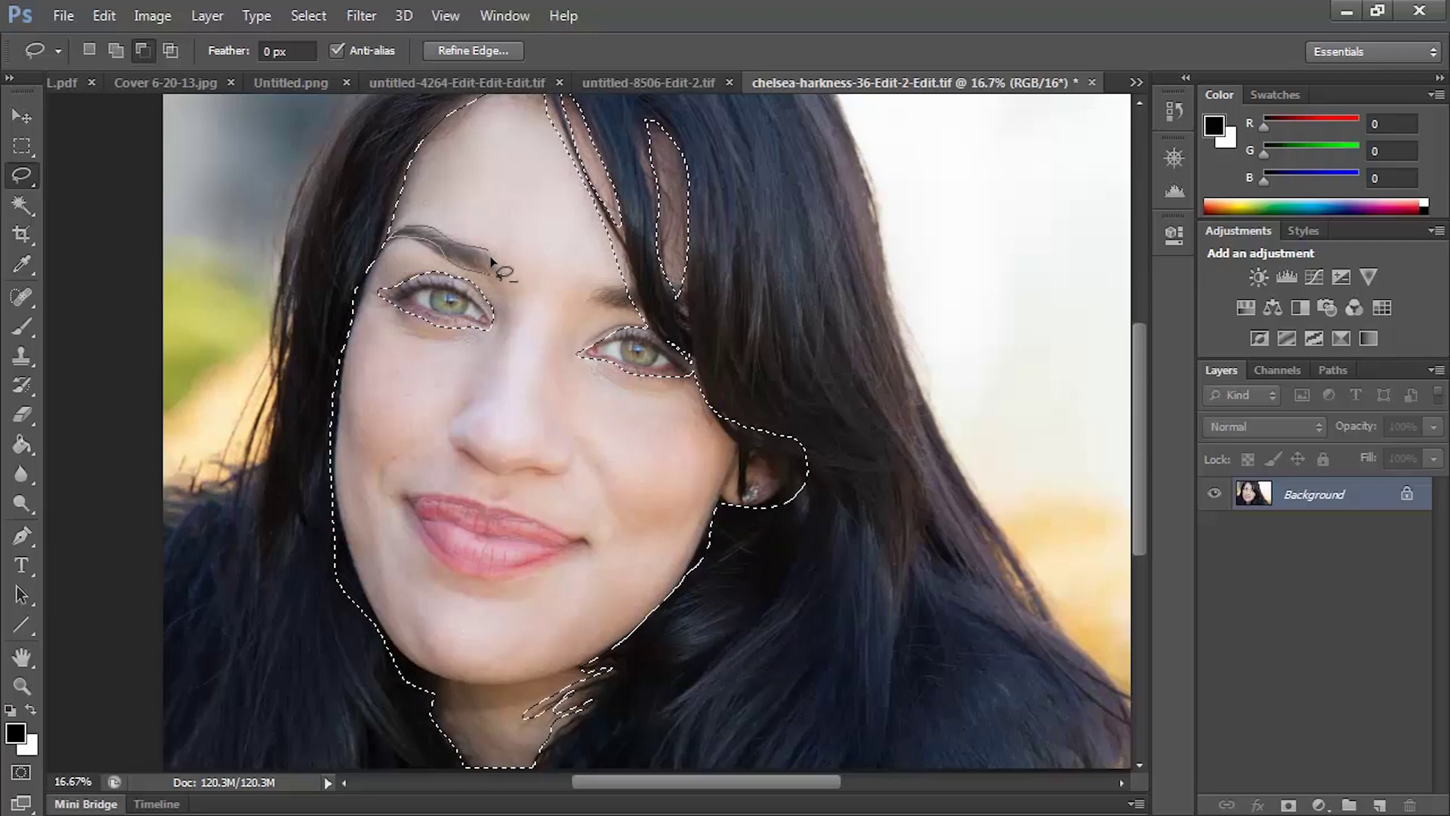
drag(493, 276, 492, 273)
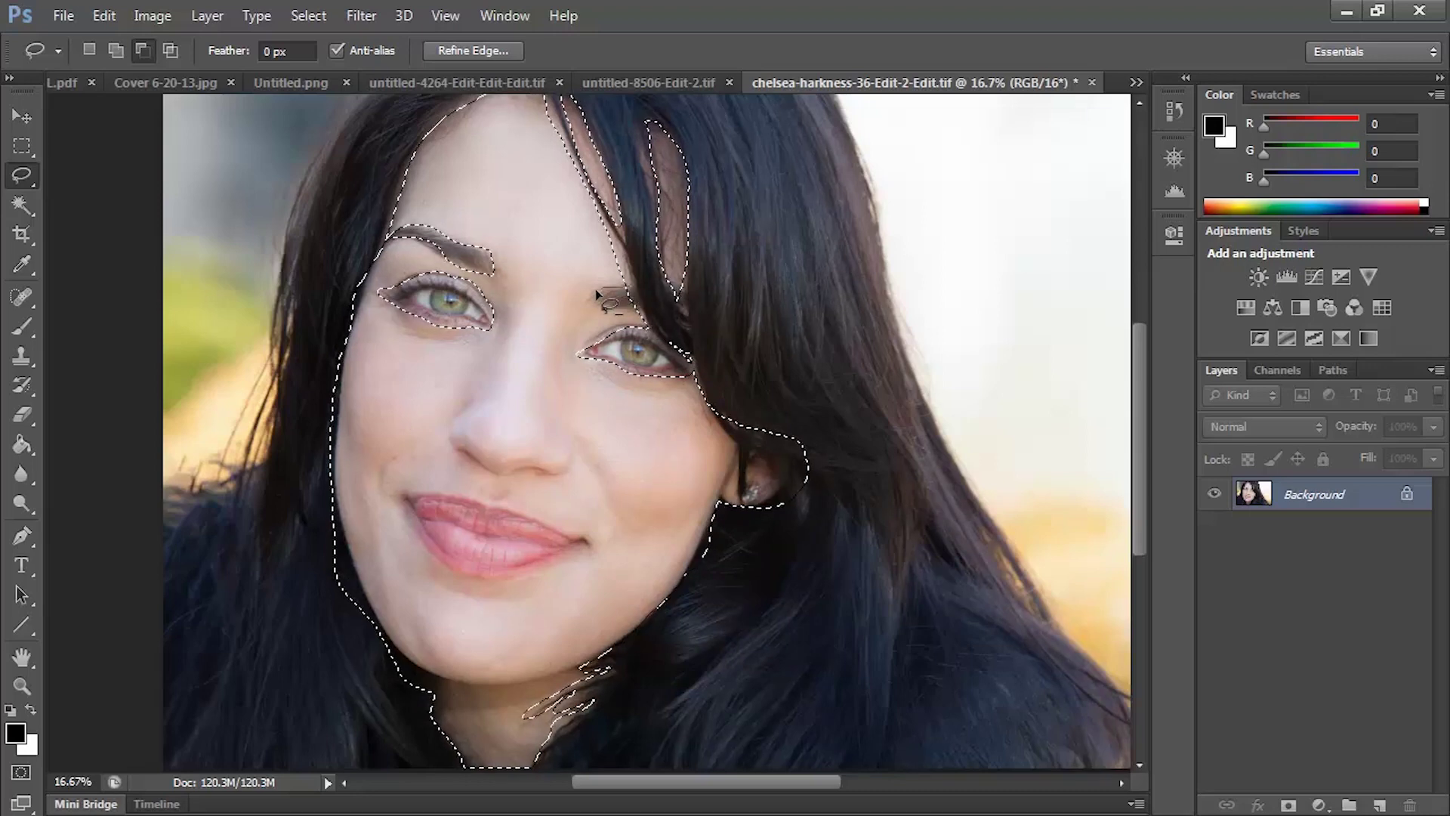
mouse_move(595, 289)
mouse_down()
mouse_move(654, 306)
mouse_move(691, 291)
mouse_move(624, 291)
mouse_up()
Run Imagenomic Portraiture on the selection, centre the face in its preview, and apply it
click(361, 15)
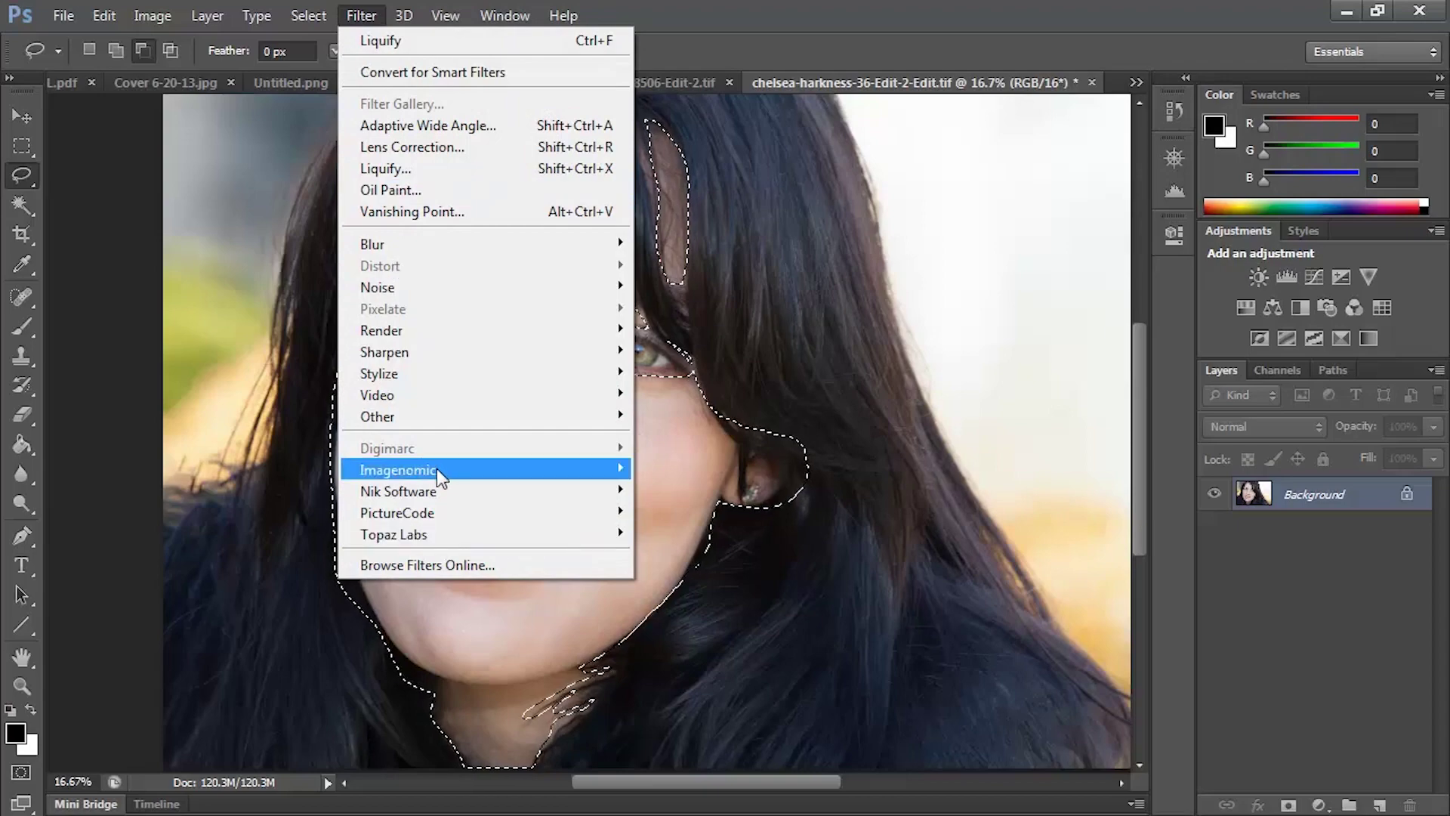
mouse_move(437, 468)
click(299, 464)
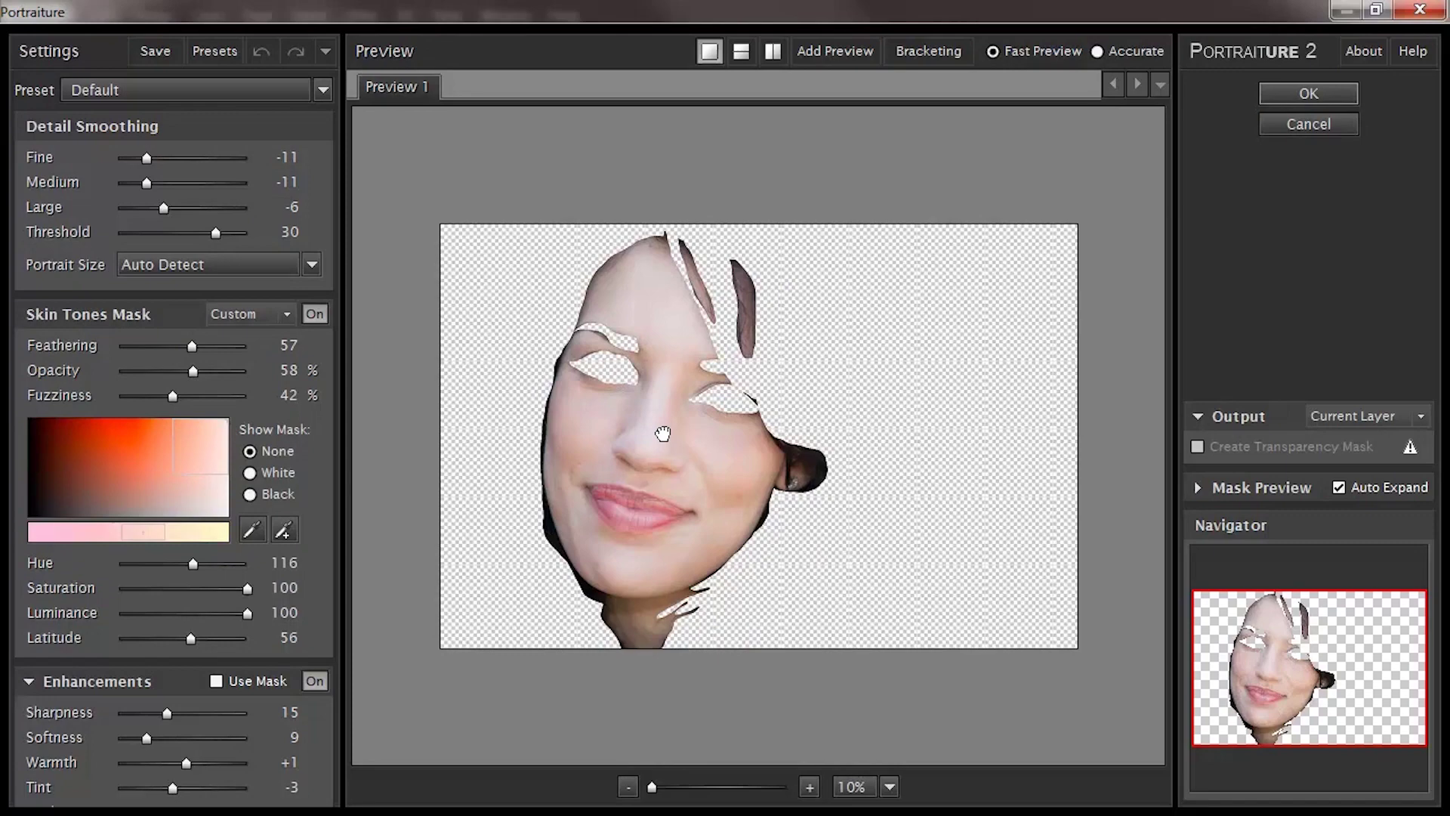
drag(650, 792, 663, 787)
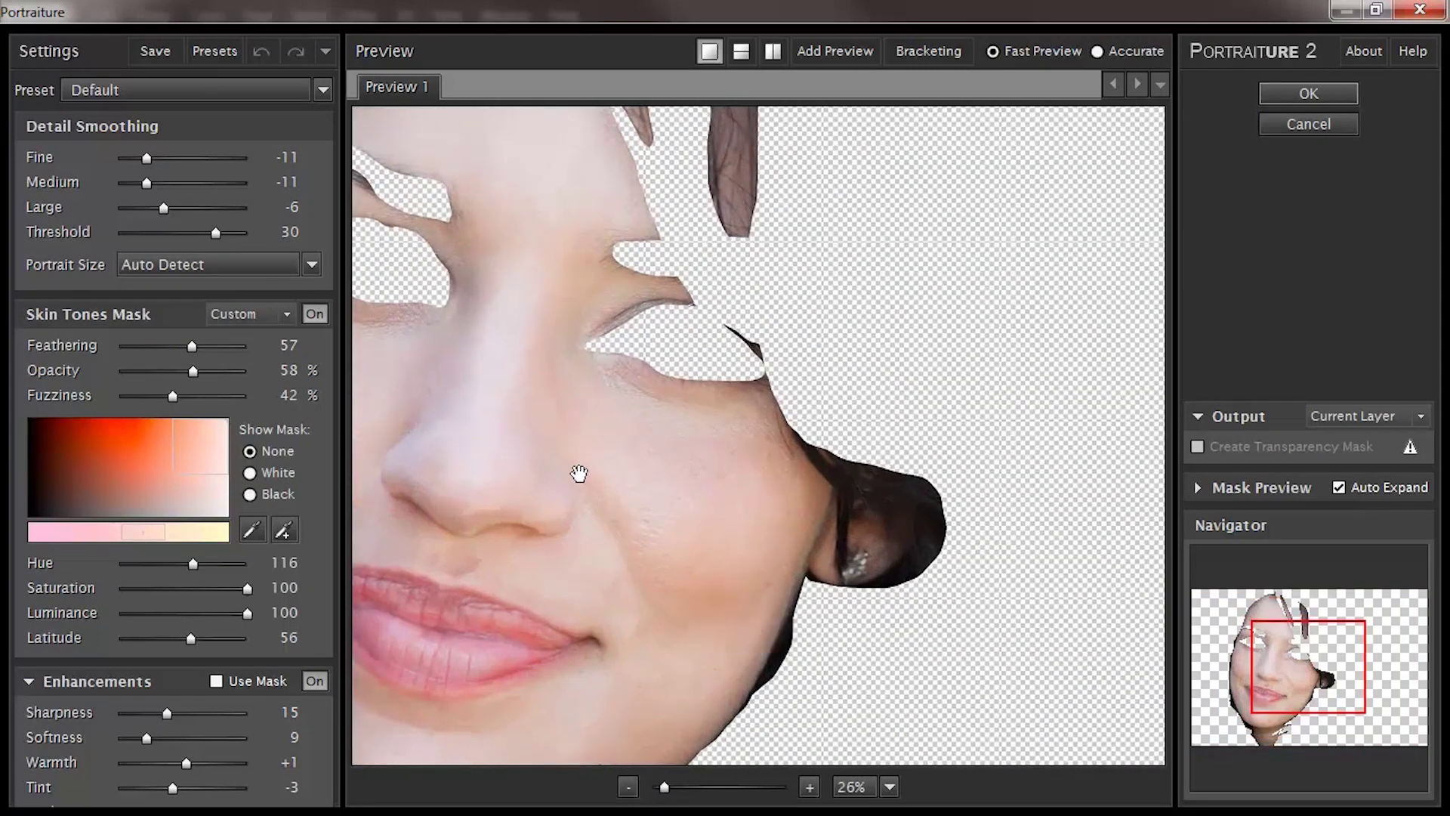
drag(578, 486, 806, 376)
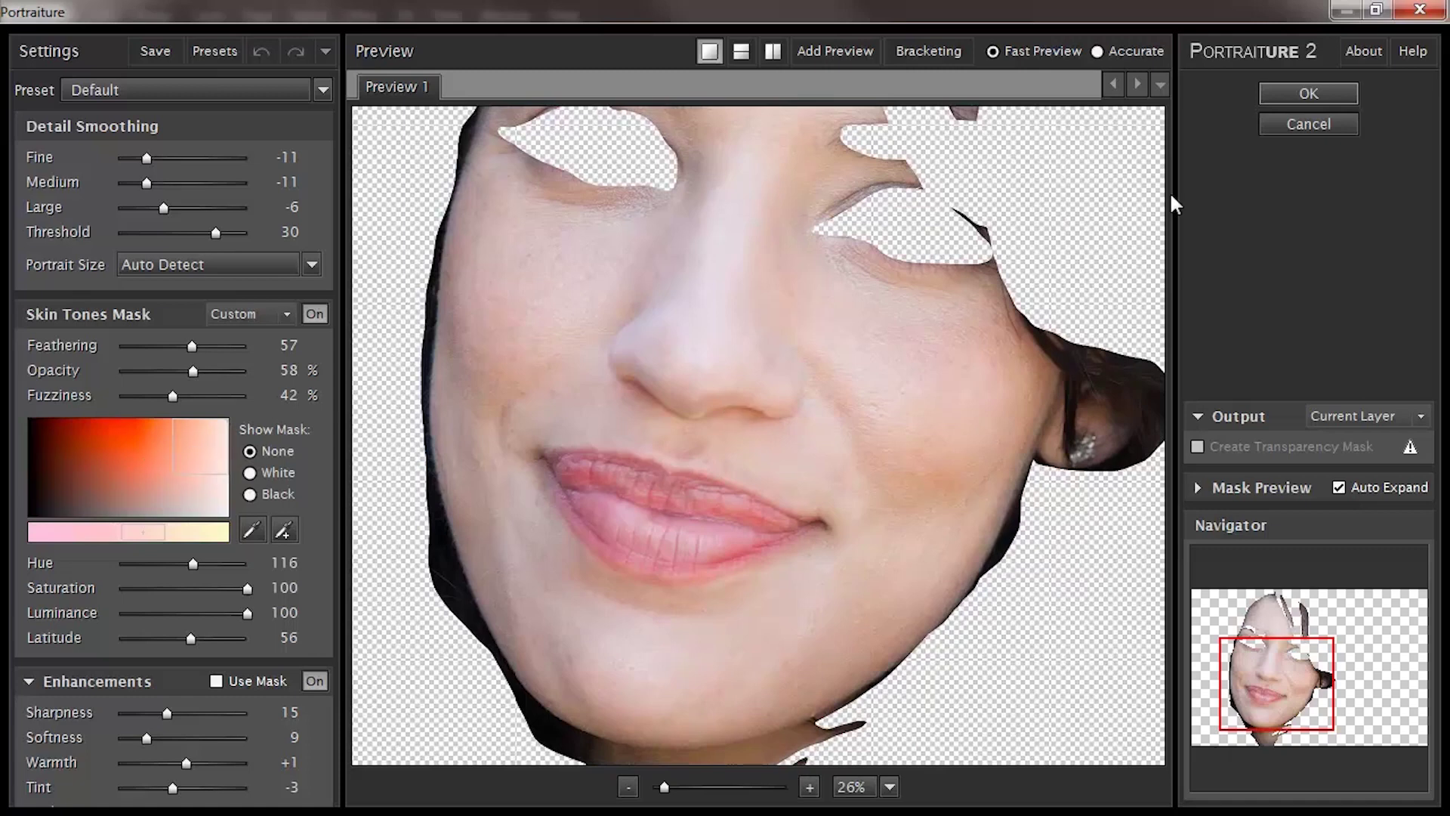
click(1290, 94)
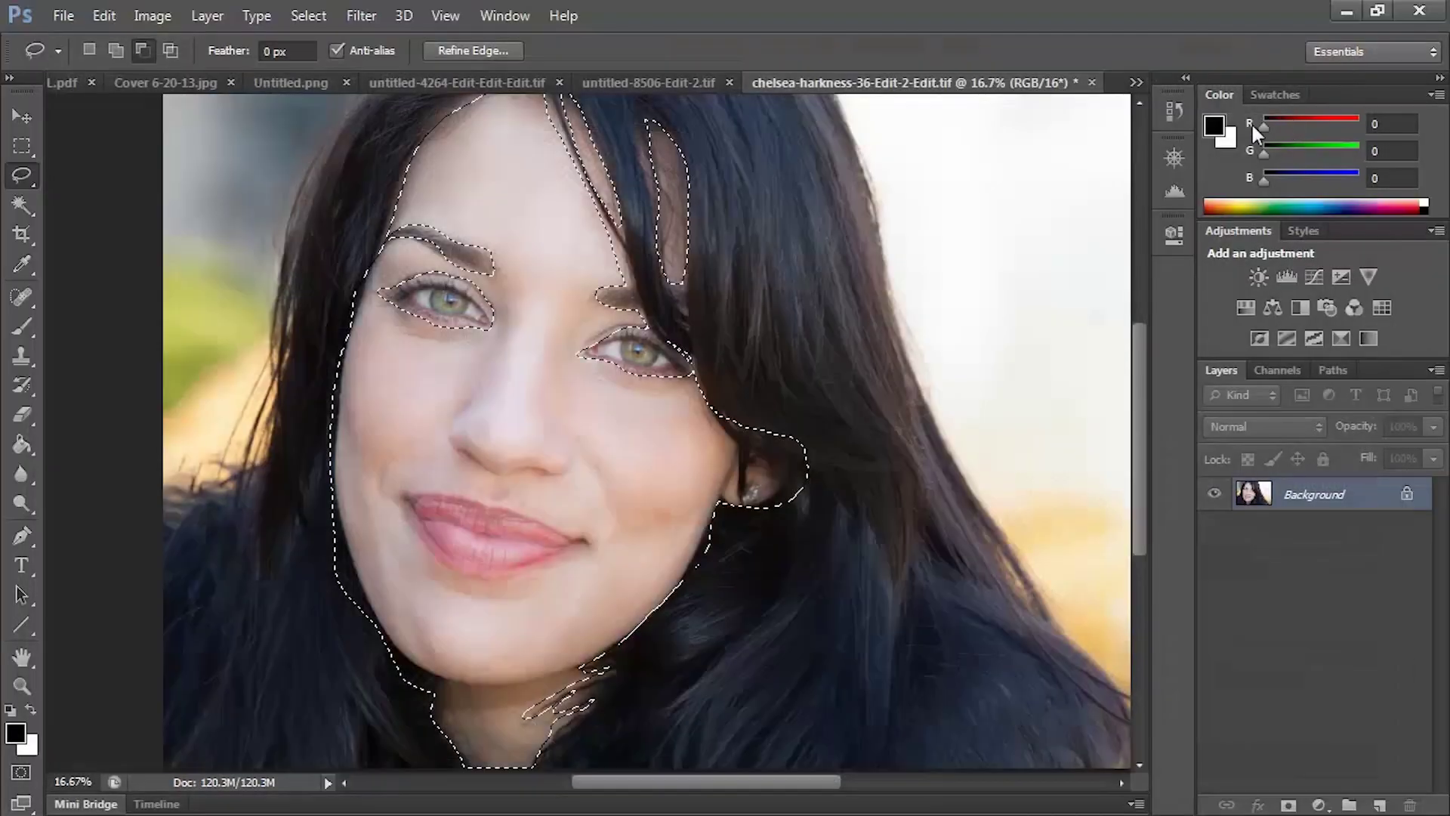
key(ctrl+d)
click(508, 14)
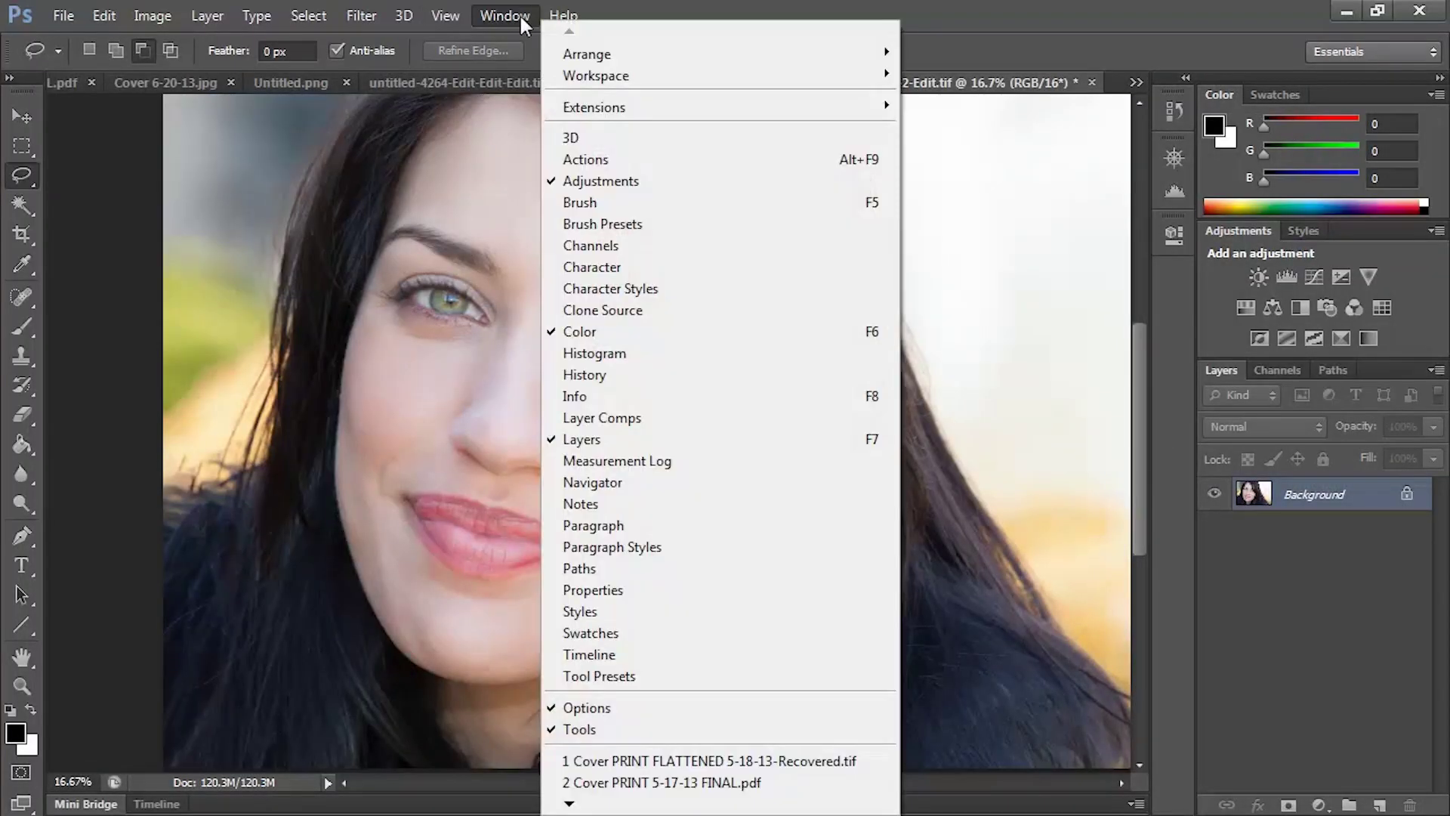
click(650, 373)
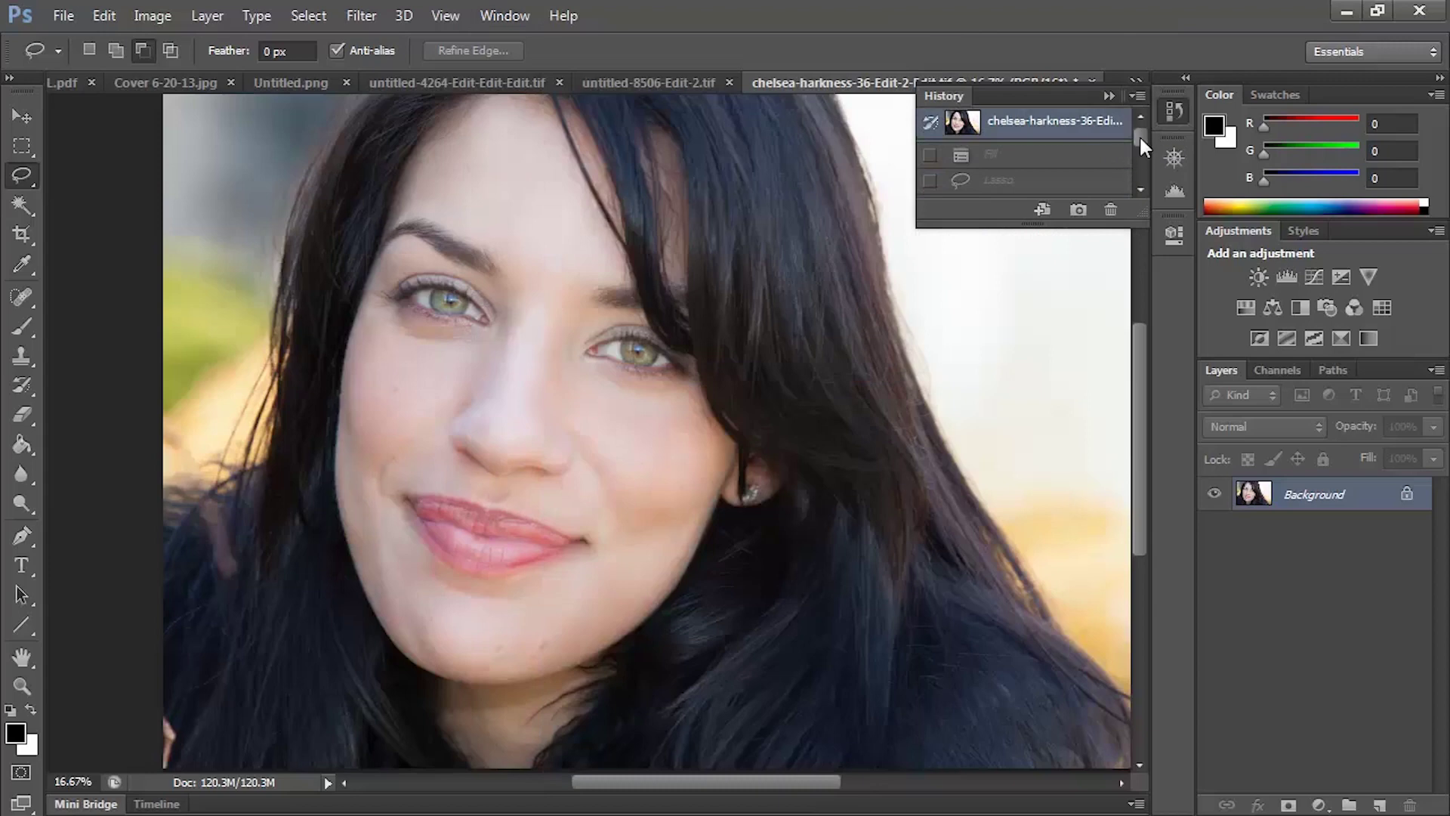
drag(1141, 138, 1113, 209)
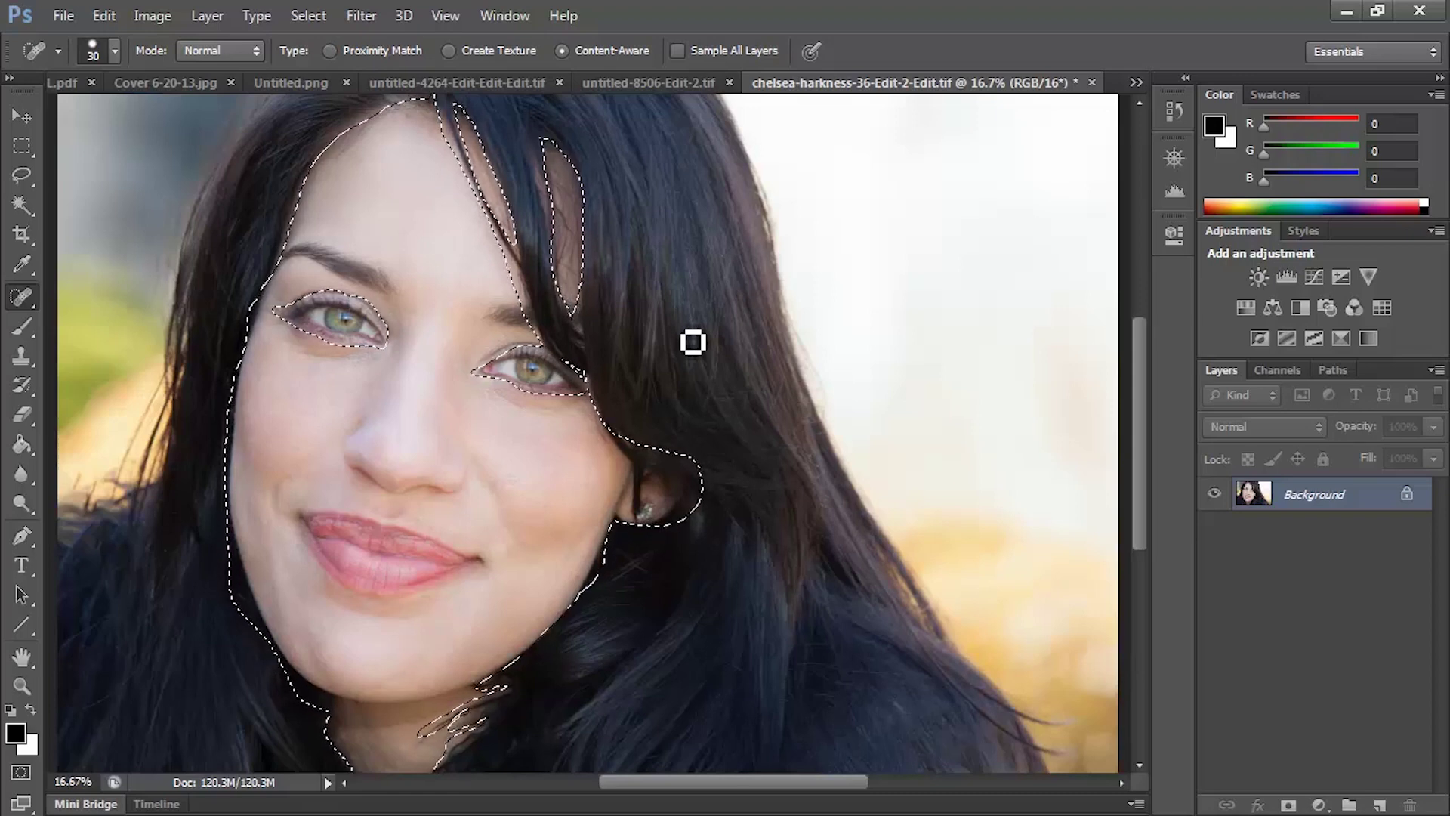
key(ctrl+plus)
key(ctrl+plus)
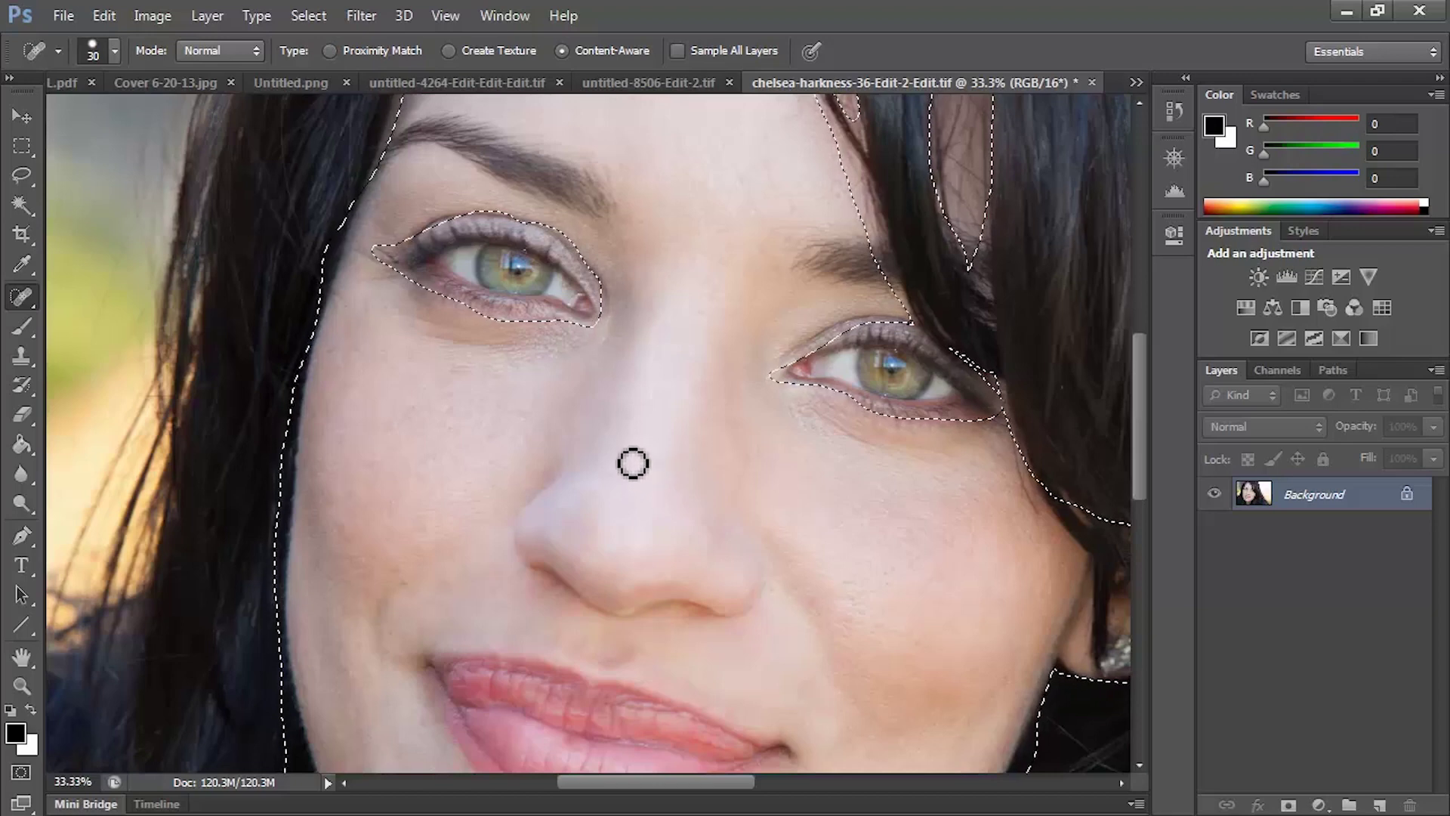
Open Filter > Blur > Surface Blur and frame the preview at 33% on the eye and cheek
click(353, 12)
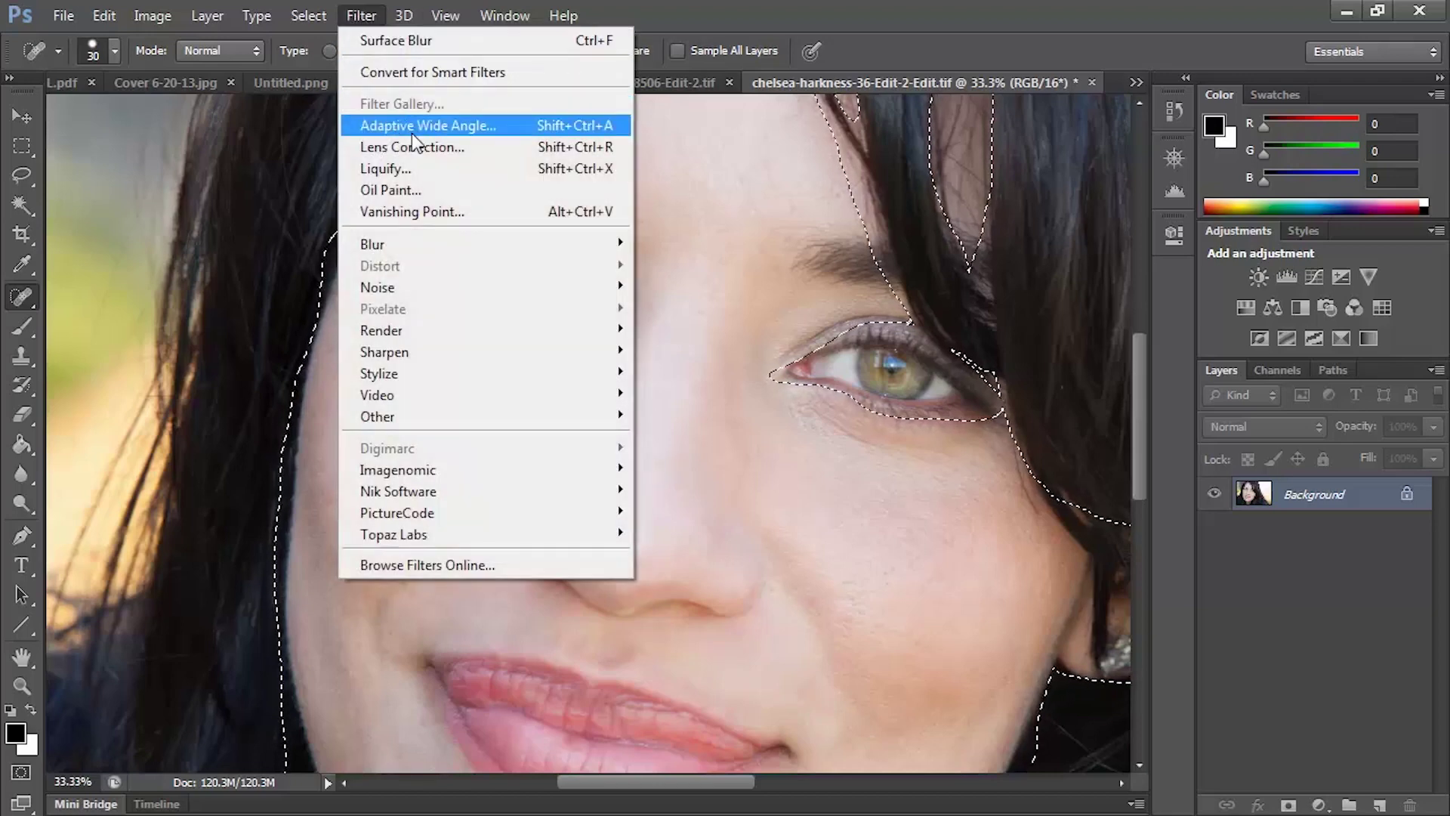
mouse_move(441, 245)
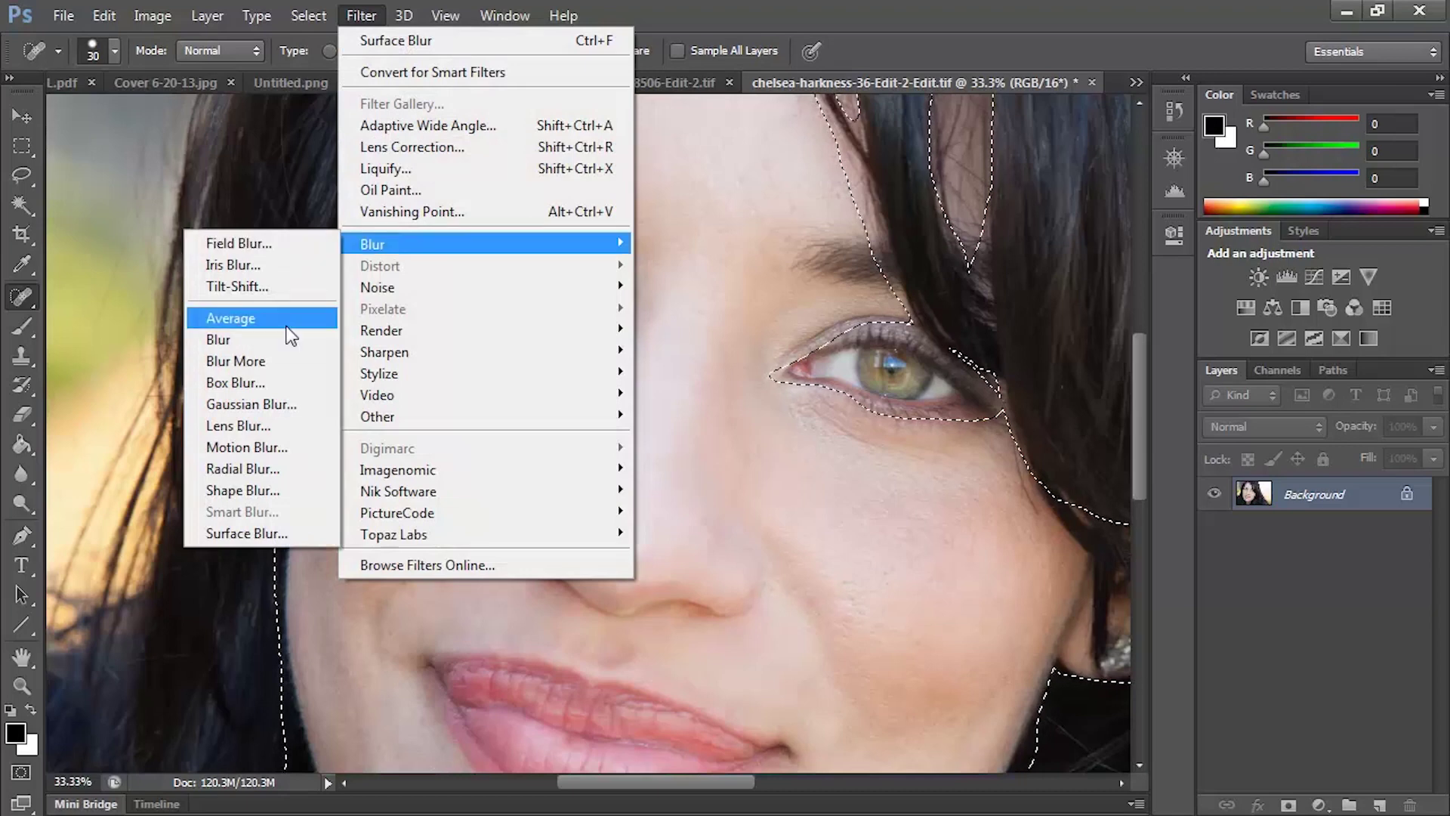
click(247, 533)
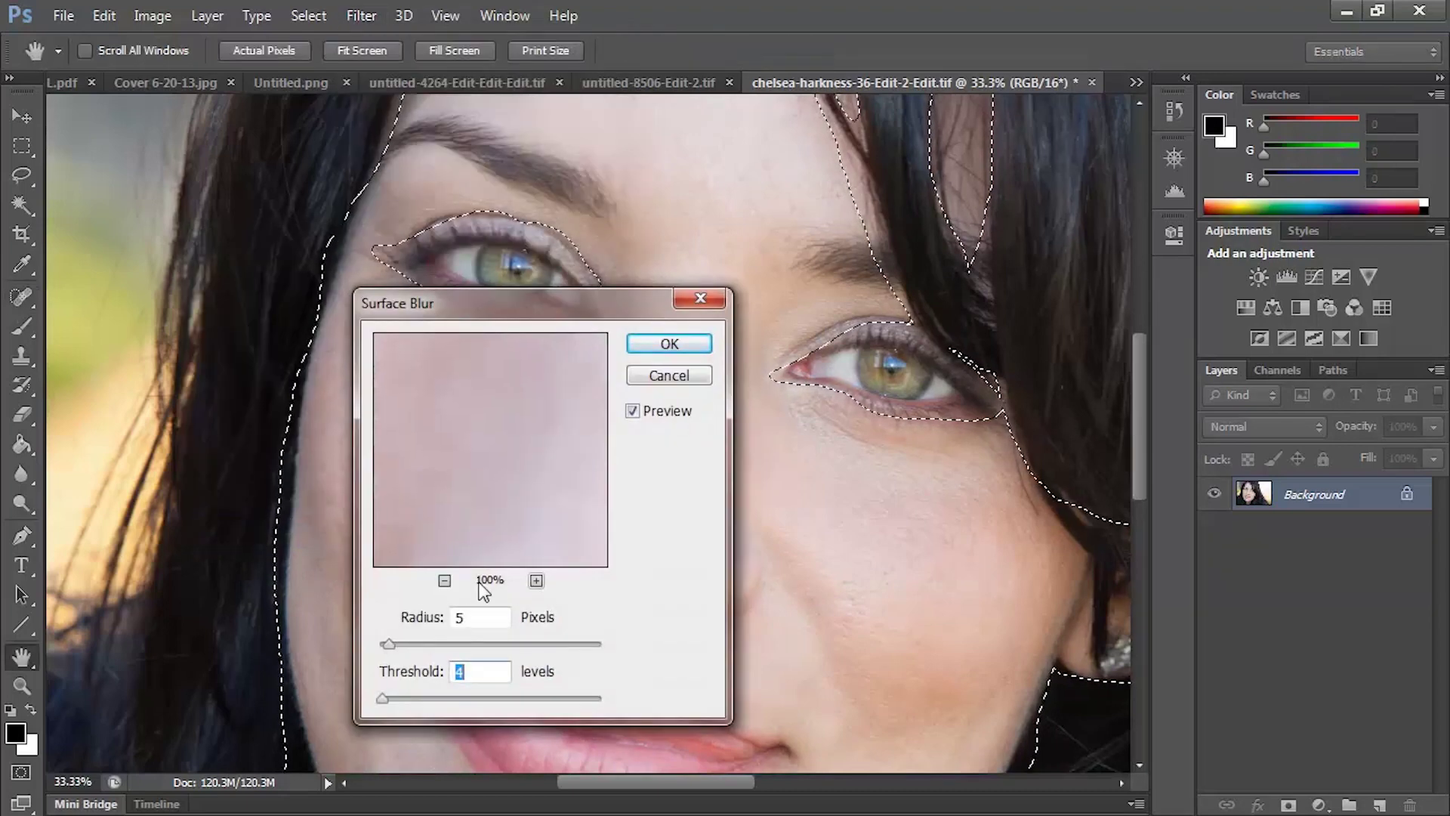
click(445, 580)
click(444, 581)
click(444, 580)
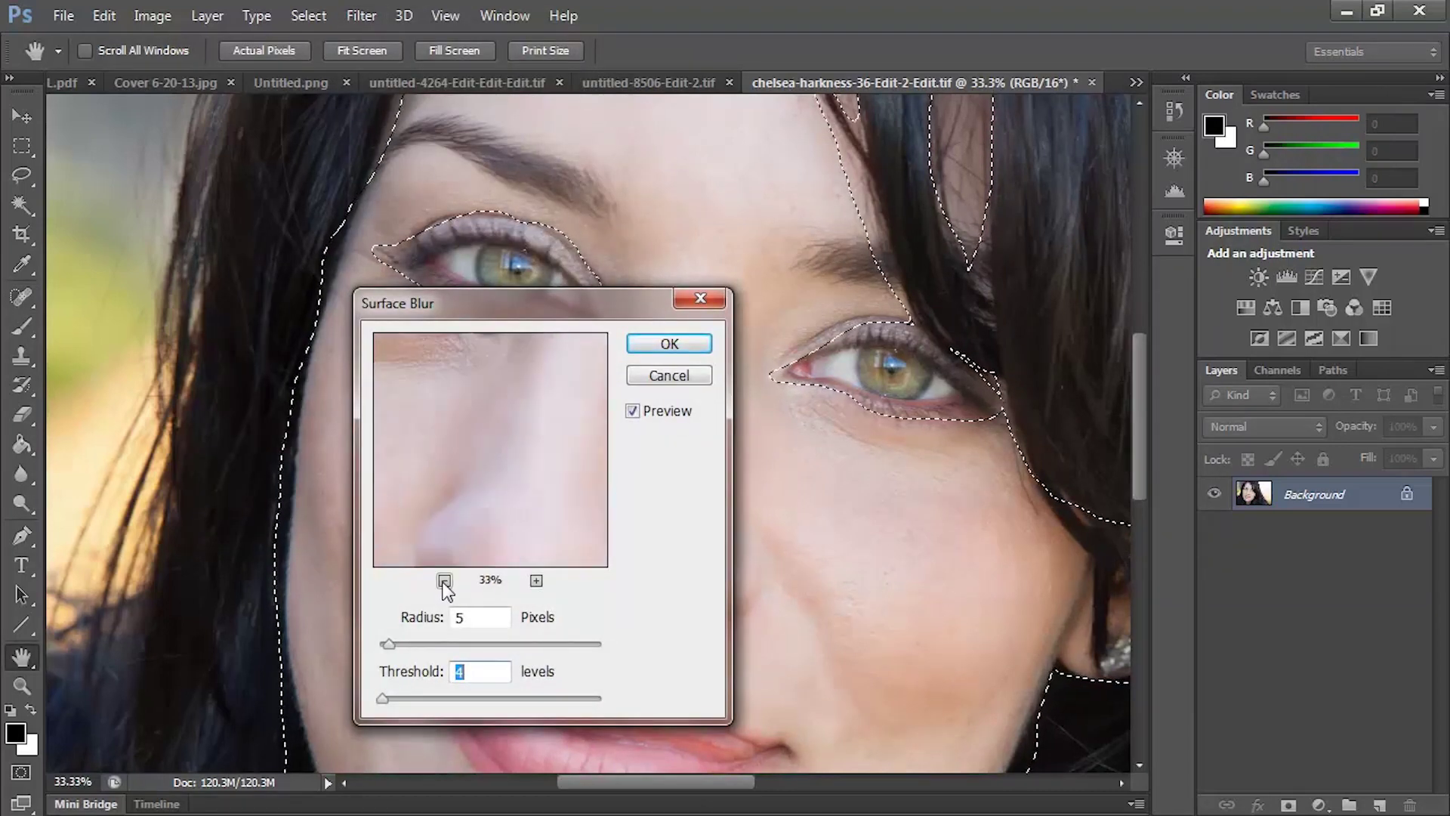
click(445, 580)
drag(534, 495, 395, 443)
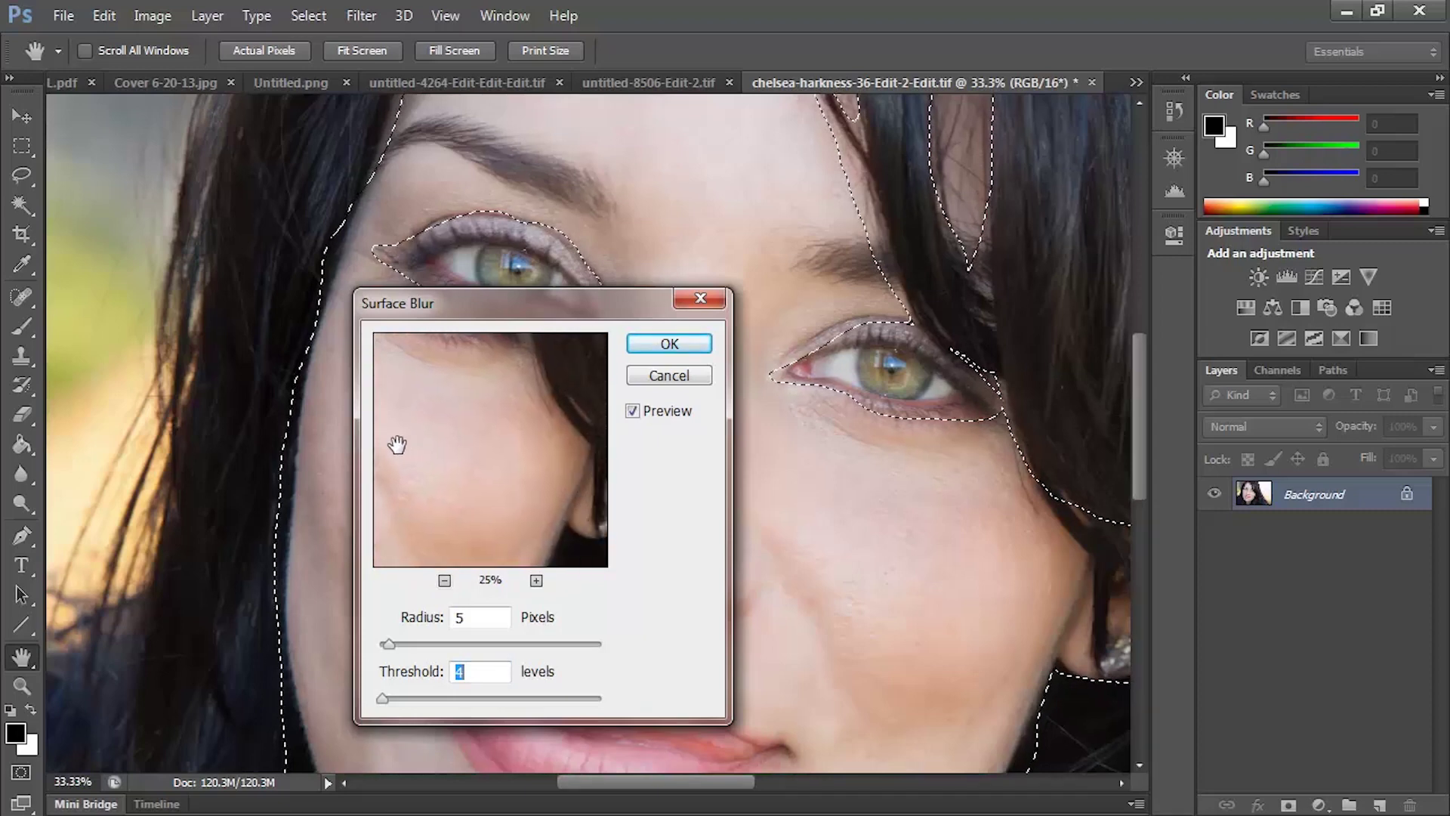
click(536, 580)
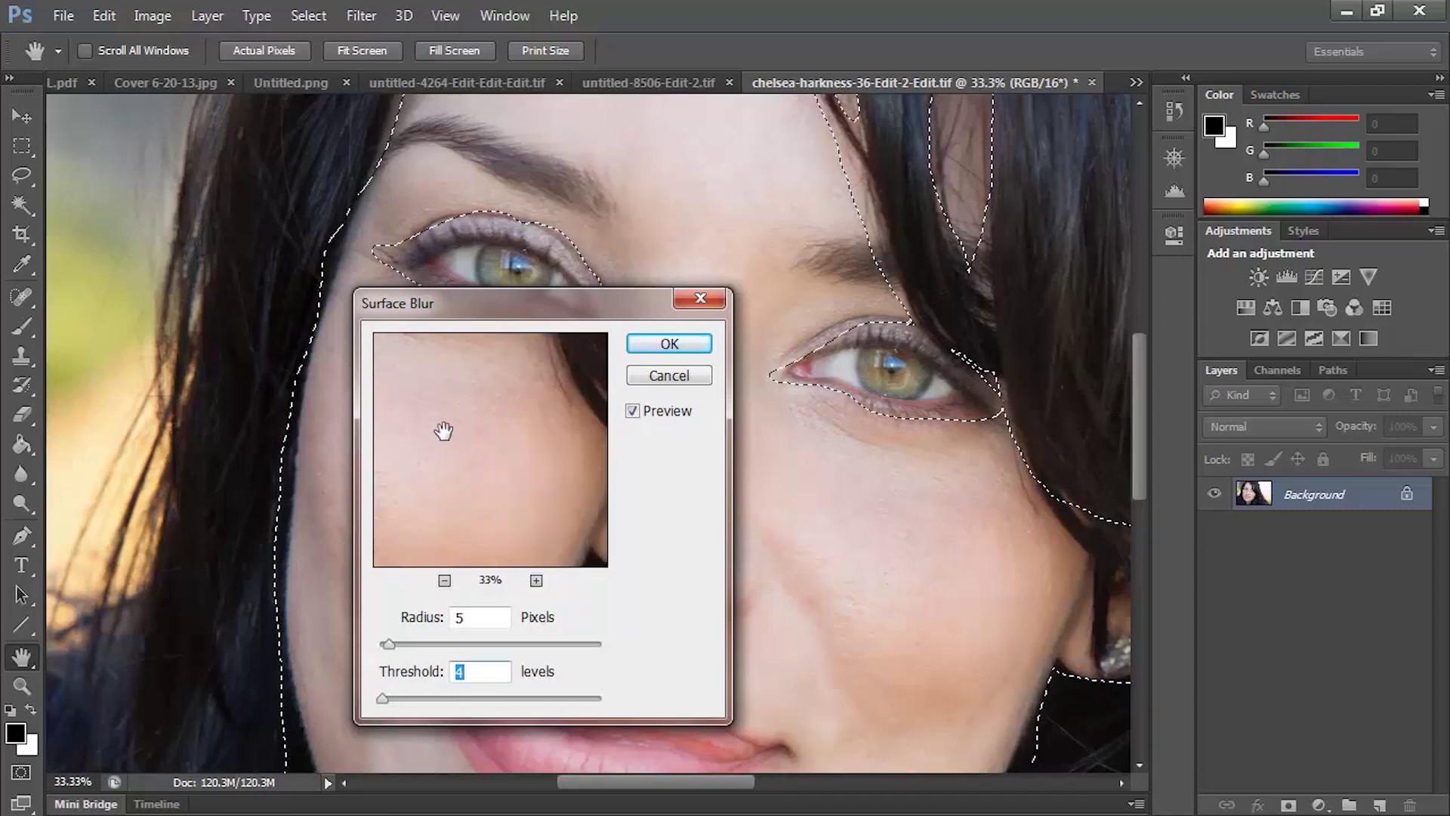
mouse_move(441, 425)
mouse_down()
mouse_move(544, 476)
mouse_move(447, 431)
mouse_up()
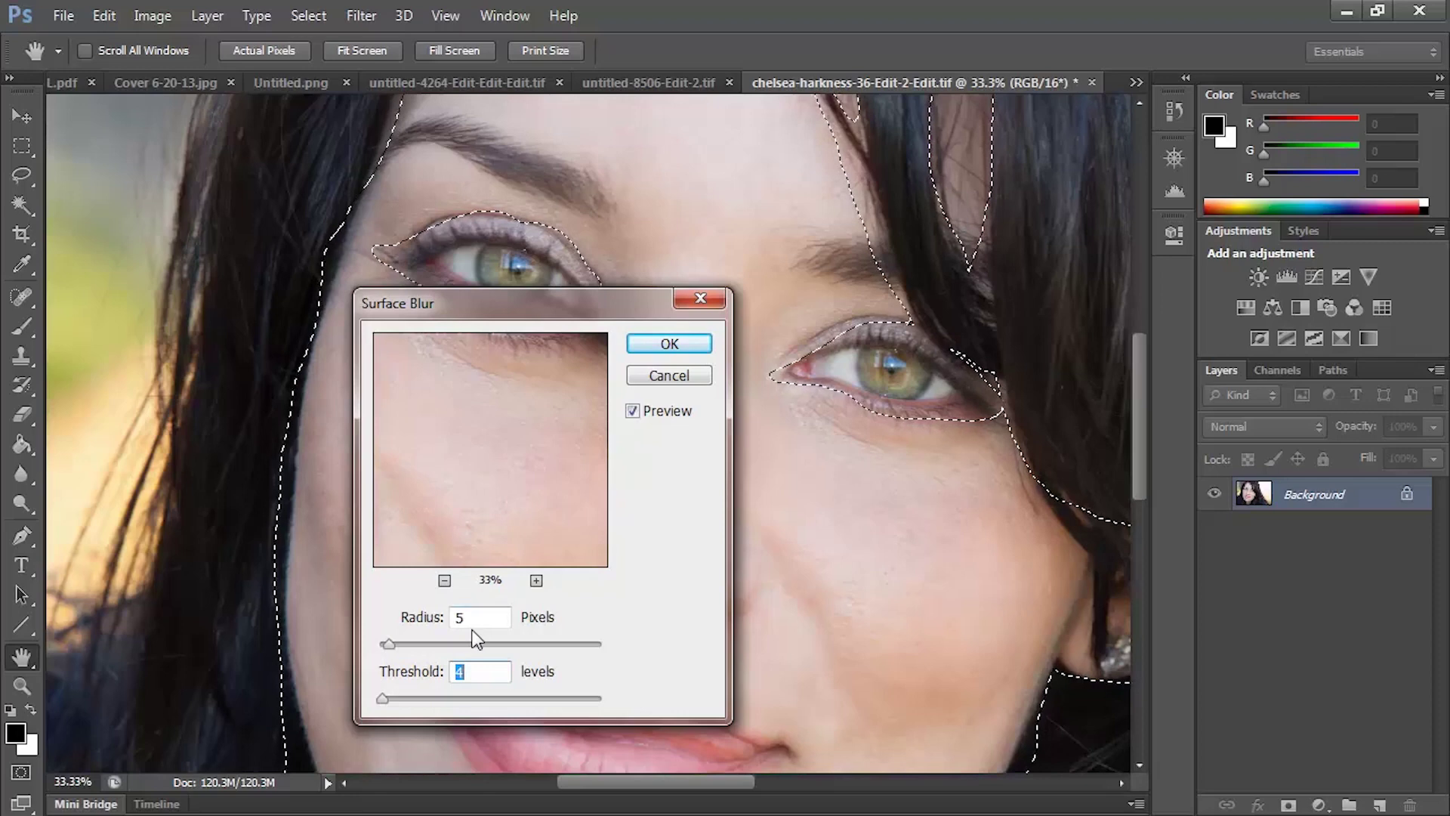
Test Radius 16 and Threshold 34, then lower both back to 5 while inspecting the skin
drag(392, 644, 413, 646)
drag(387, 698, 406, 691)
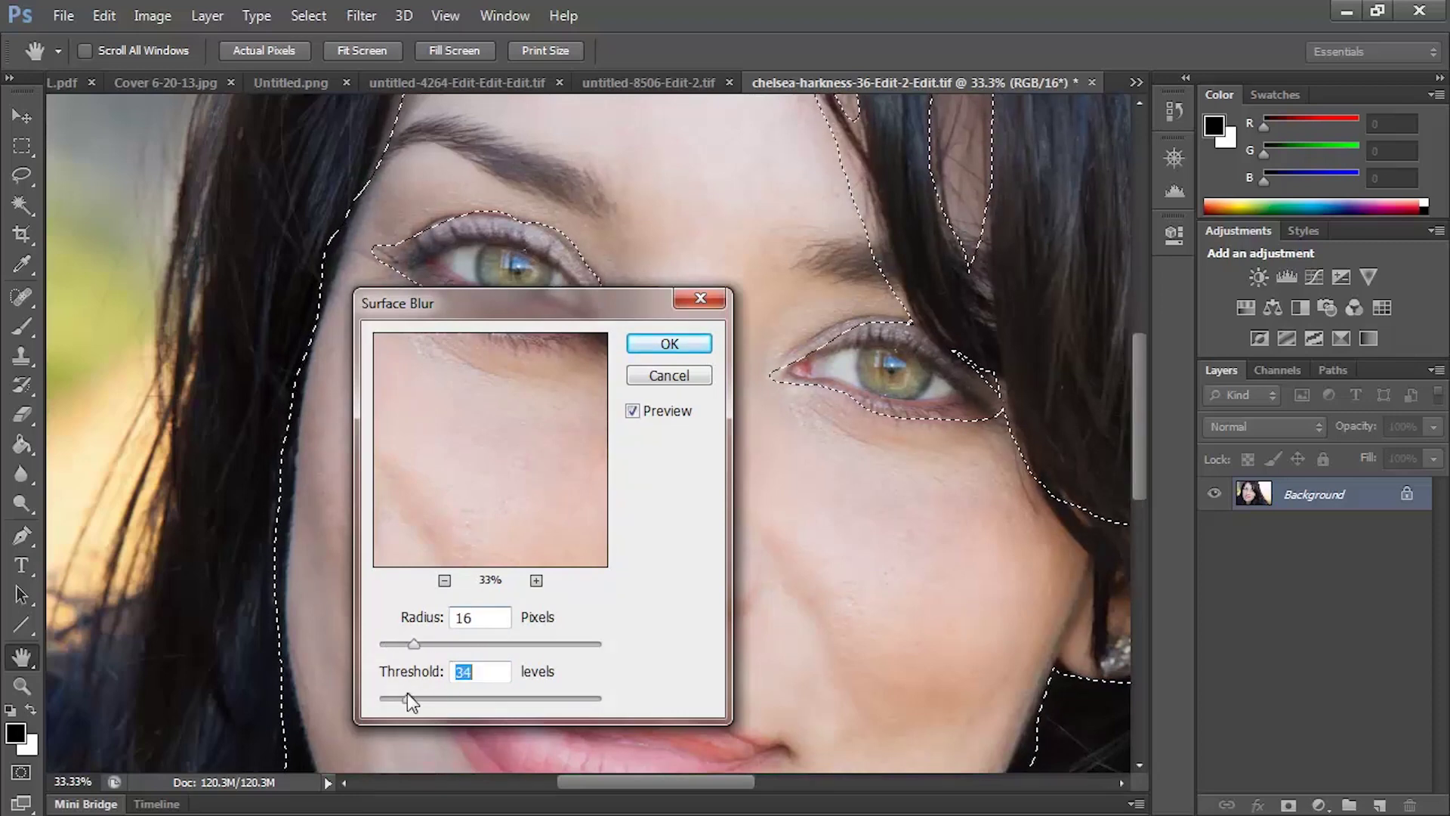
drag(525, 386, 523, 426)
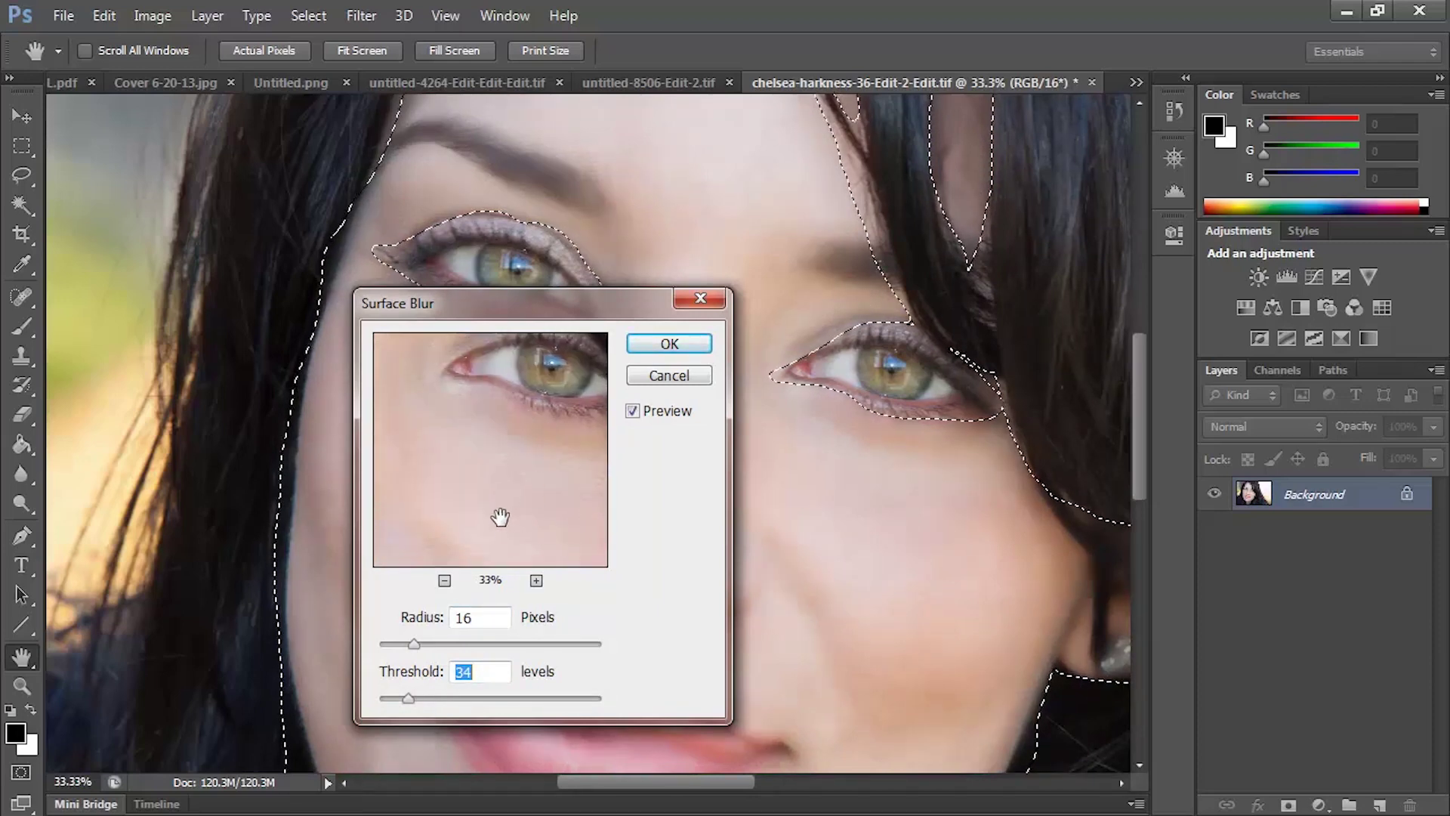
mouse_move(498, 514)
mouse_down()
mouse_move(469, 443)
mouse_move(498, 518)
mouse_up()
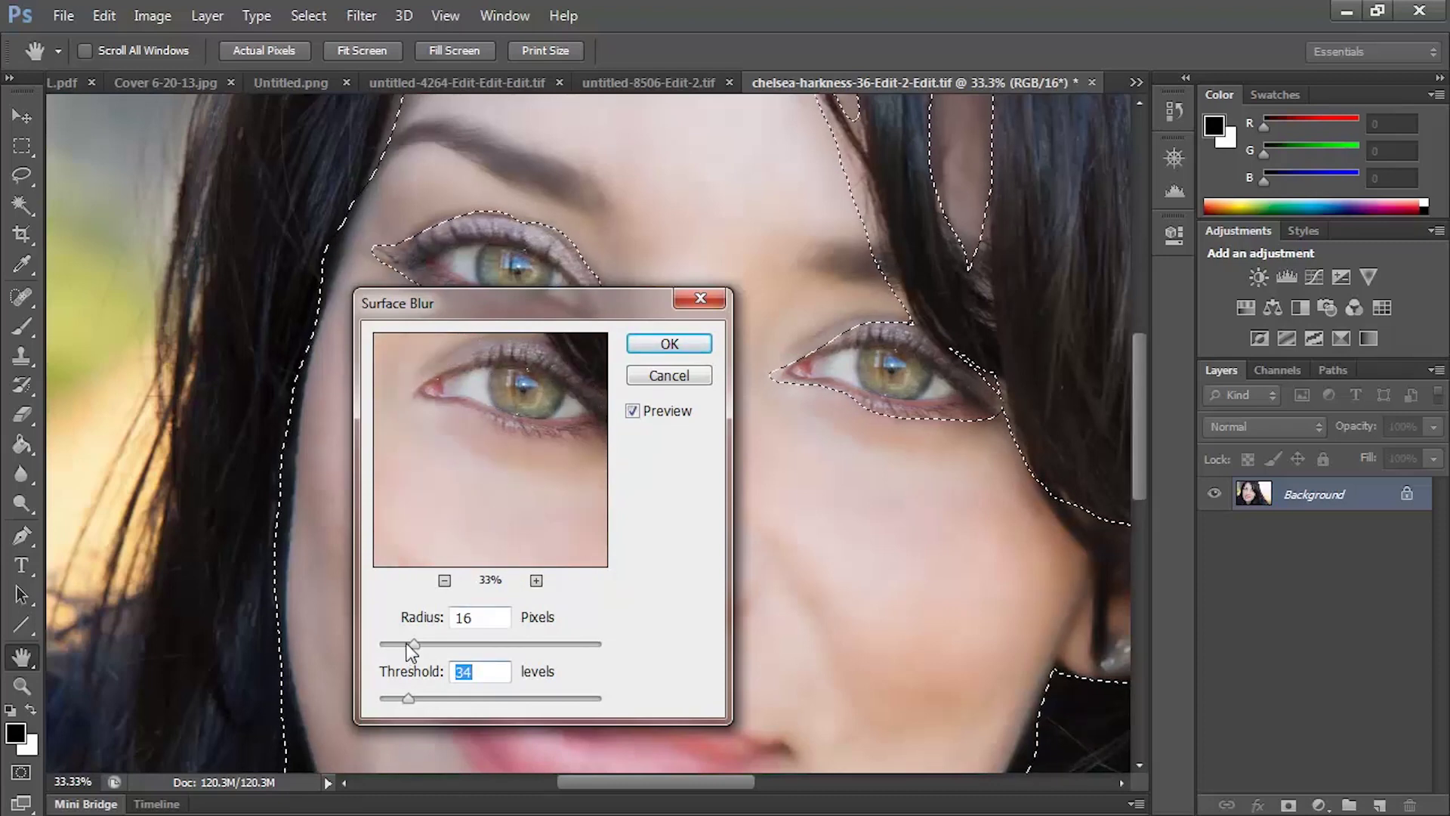
drag(401, 645, 389, 645)
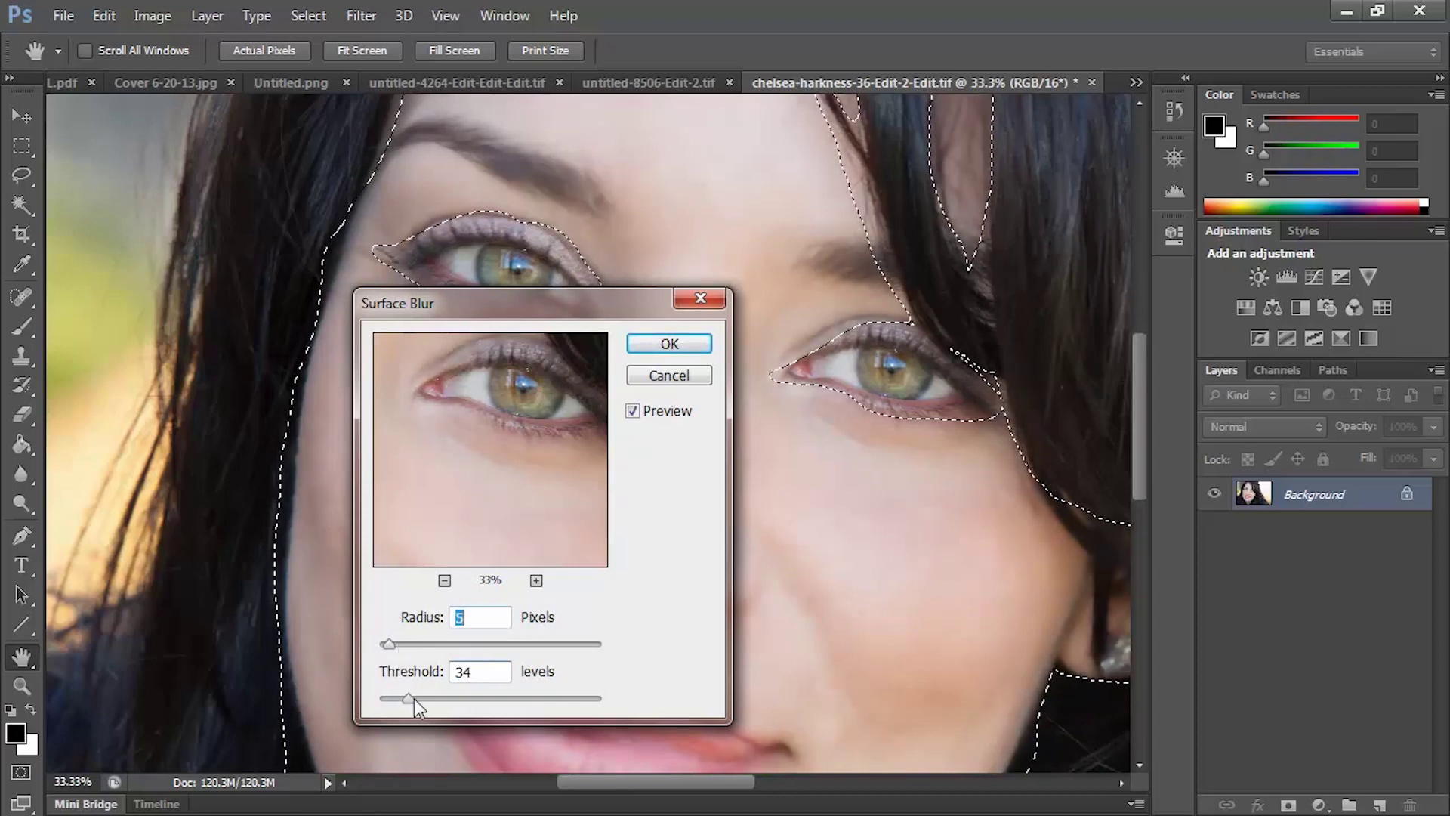
drag(414, 699, 387, 697)
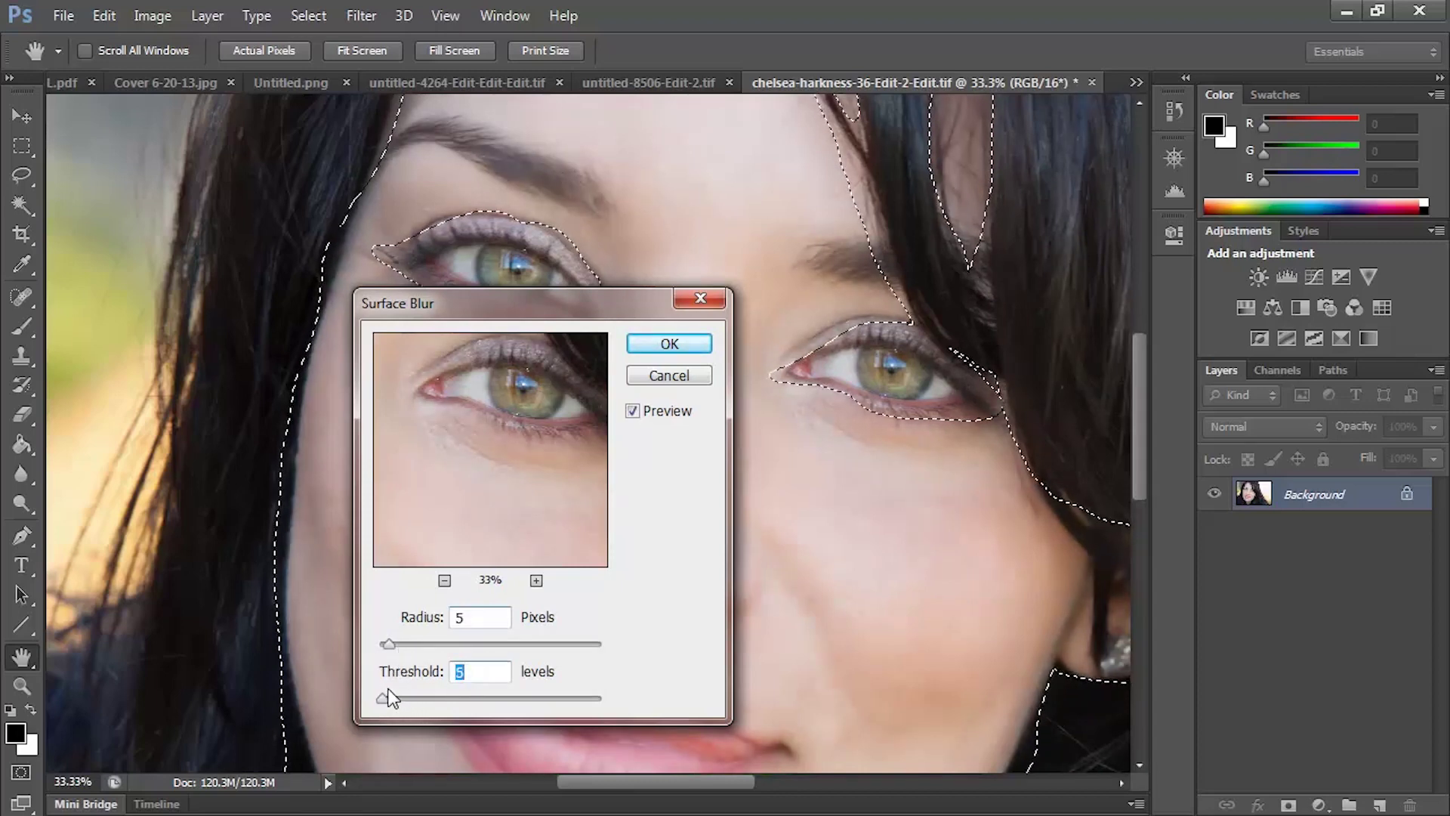
drag(495, 504, 495, 420)
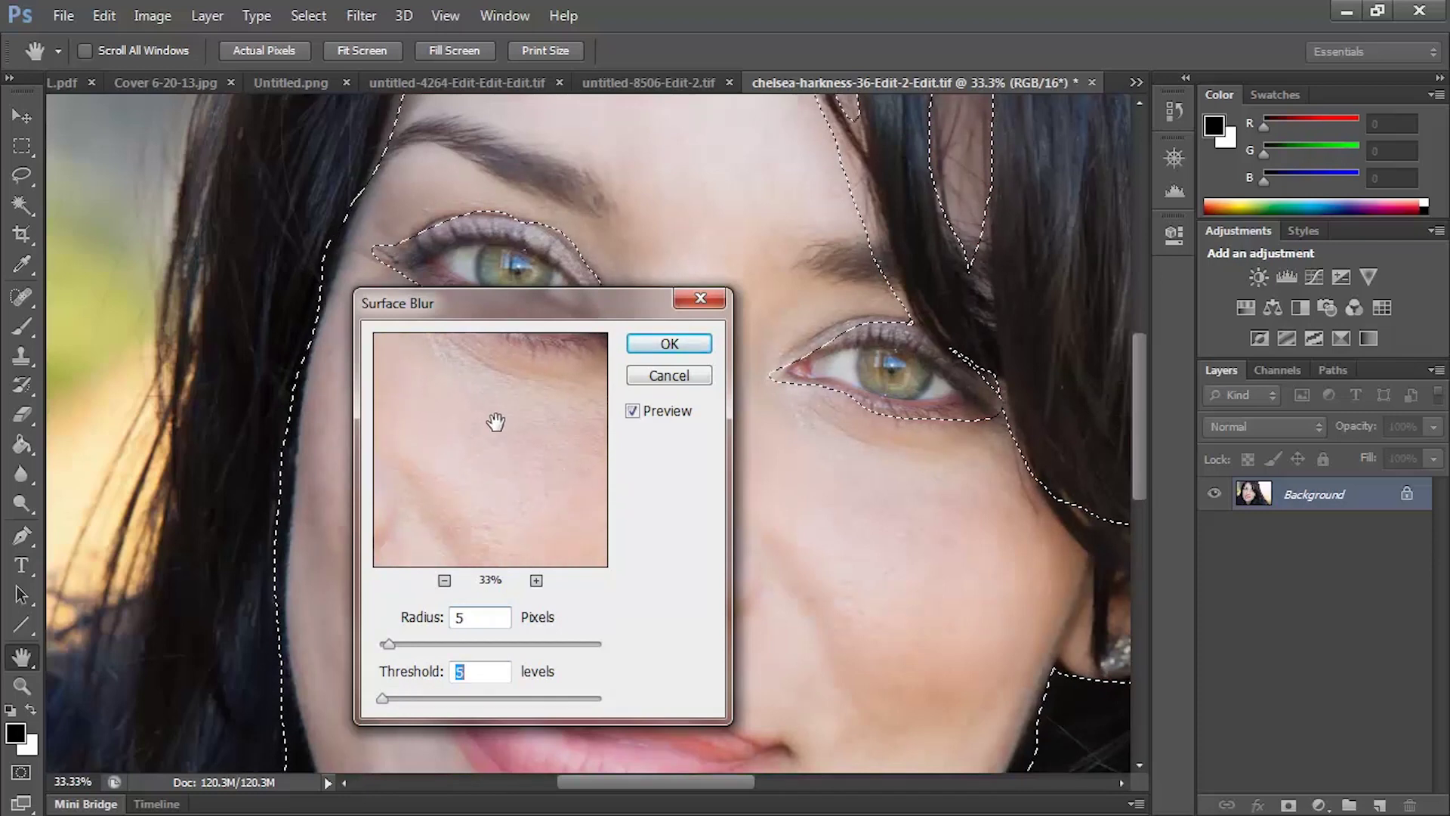
drag(499, 476, 546, 479)
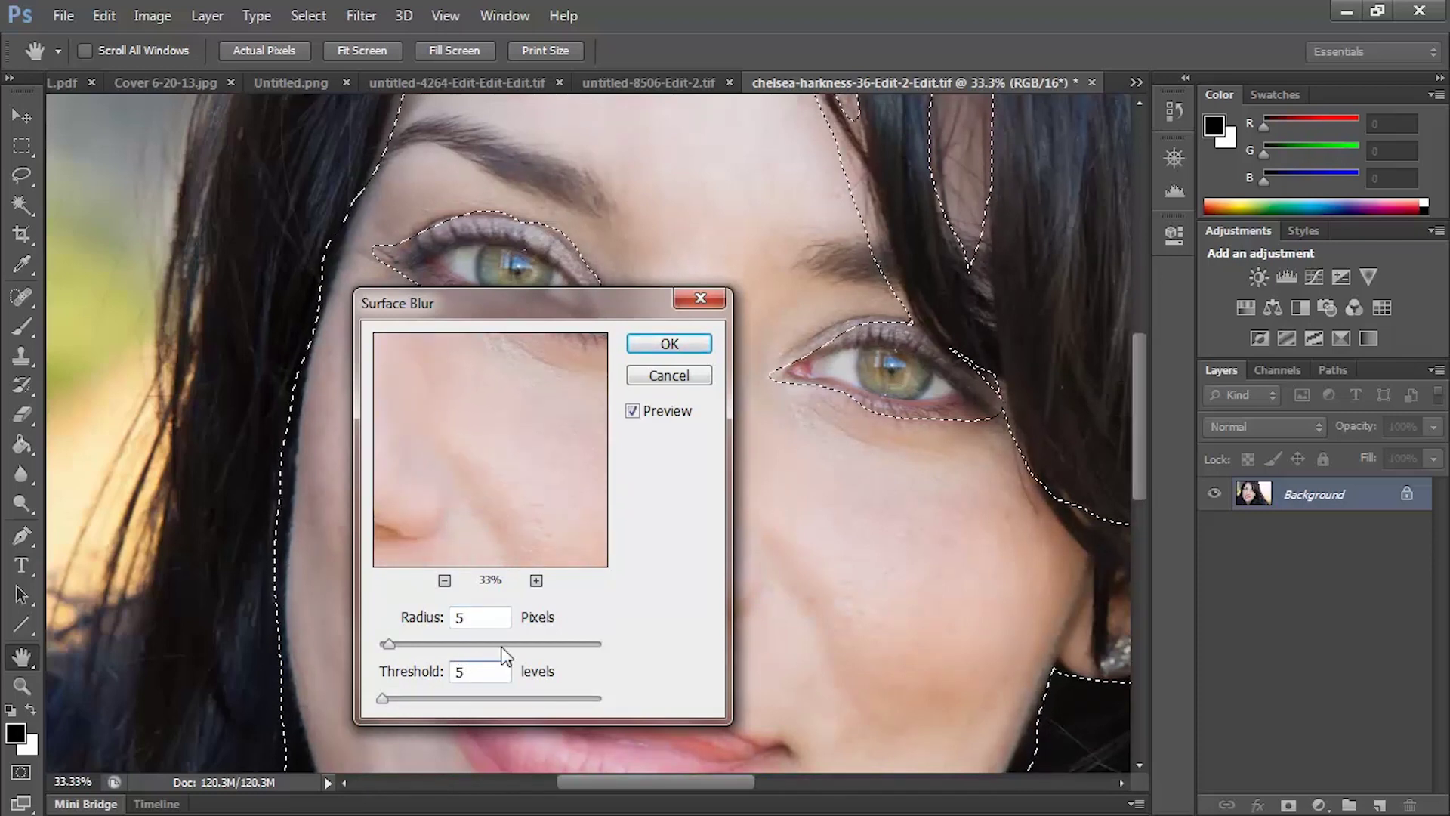
Set Threshold 4 with Radius 5, apply the Surface Blur, and deselect
key(BackSpace)
text(4)
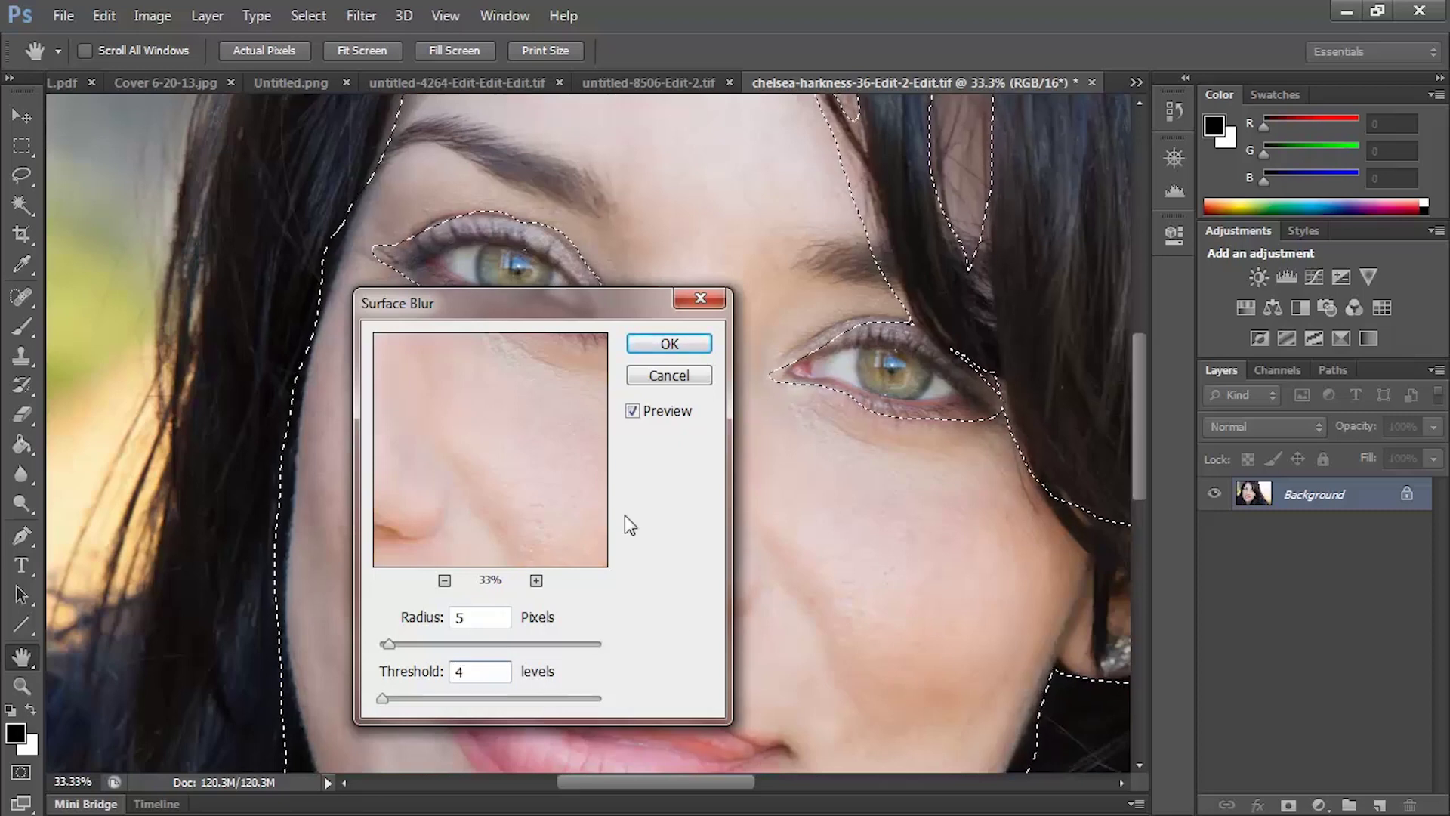
click(670, 345)
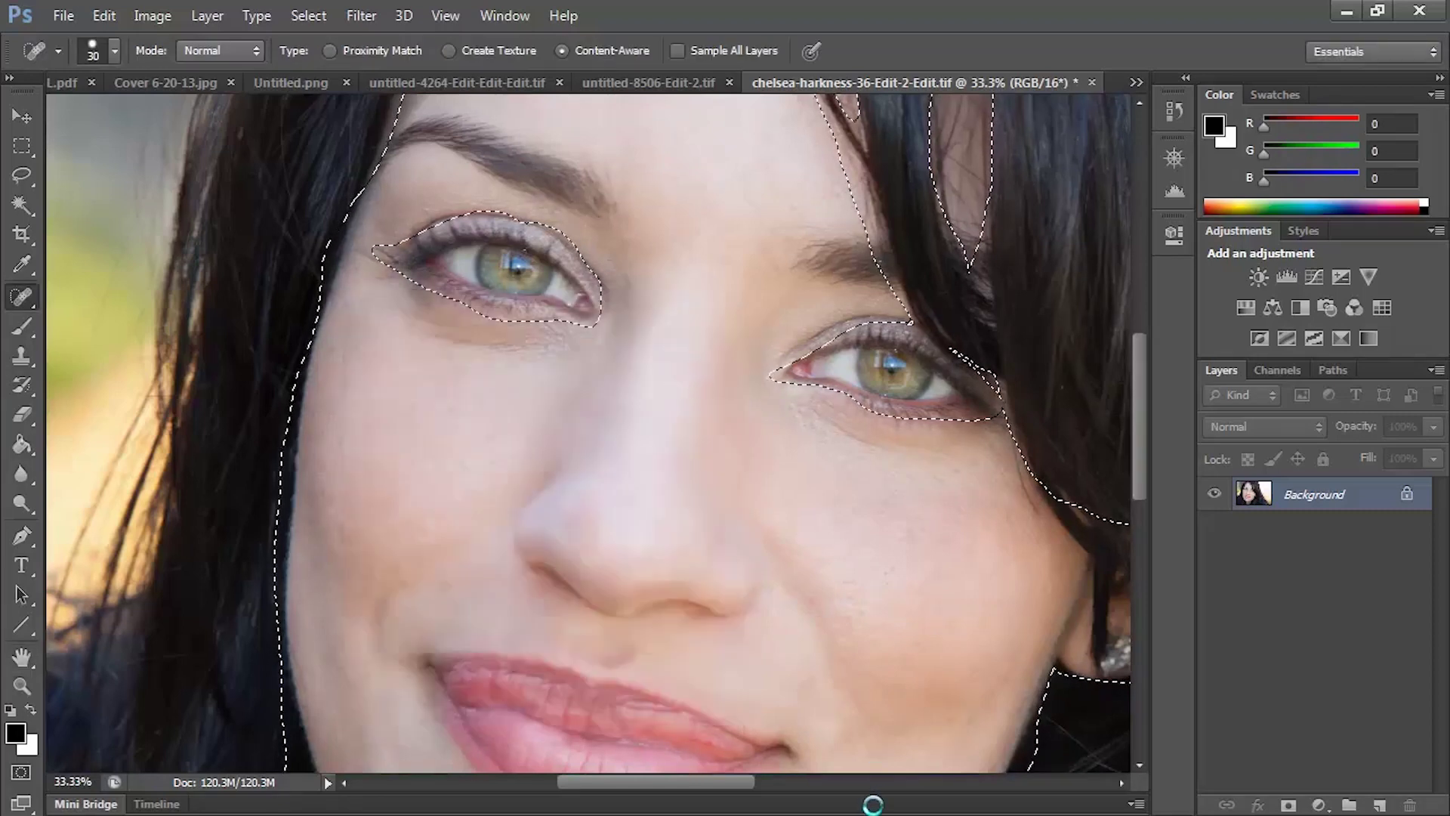
key(ctrl+d)
key(ctrl+minus)
key(ctrl+minus)
key(ctrl+minus)
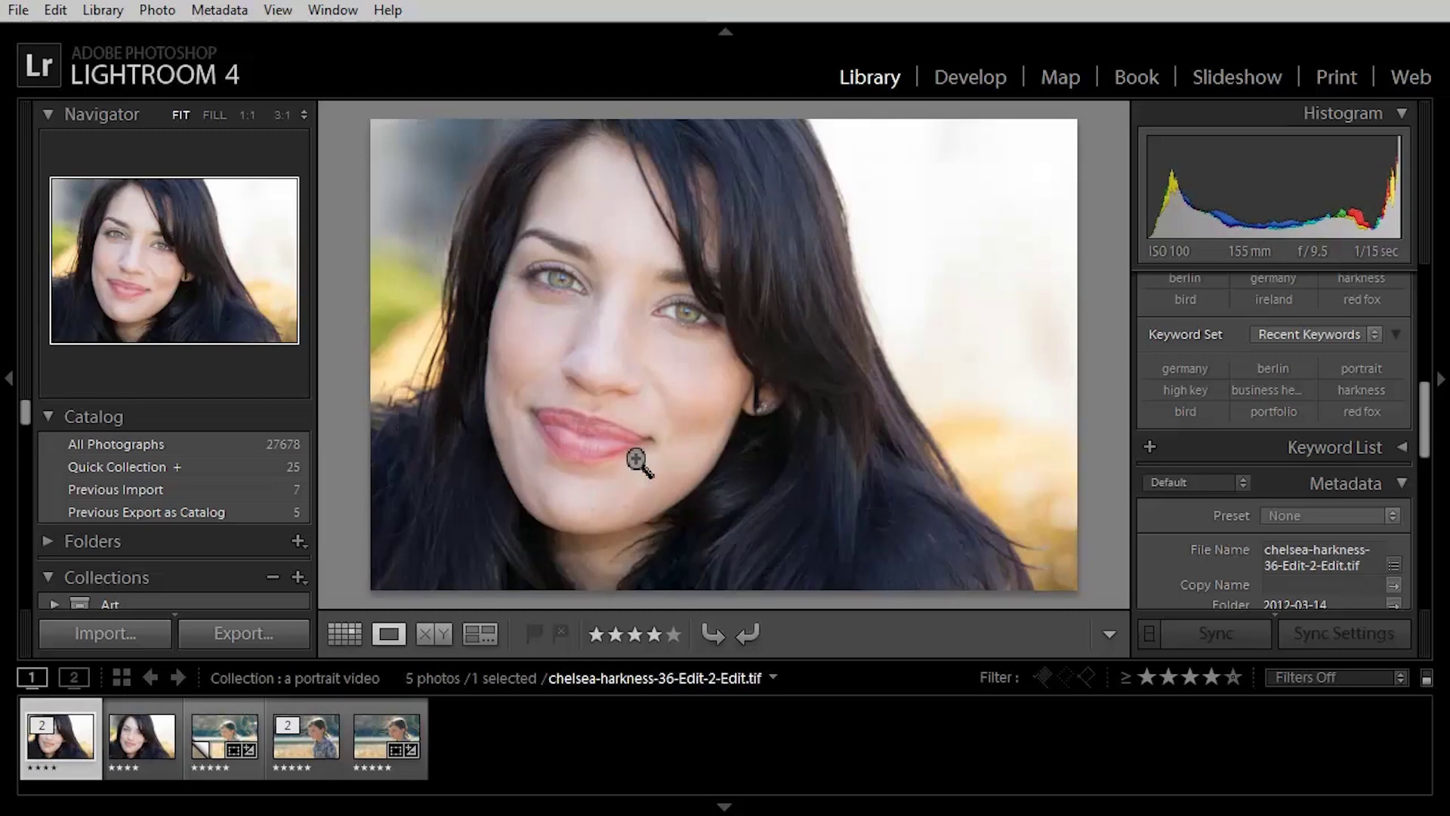
Toggle between the two portrait versions with the arrow keys, ending on the new Edit-2-Edit TIFF
key(Right)
key(Left)
key(Right)
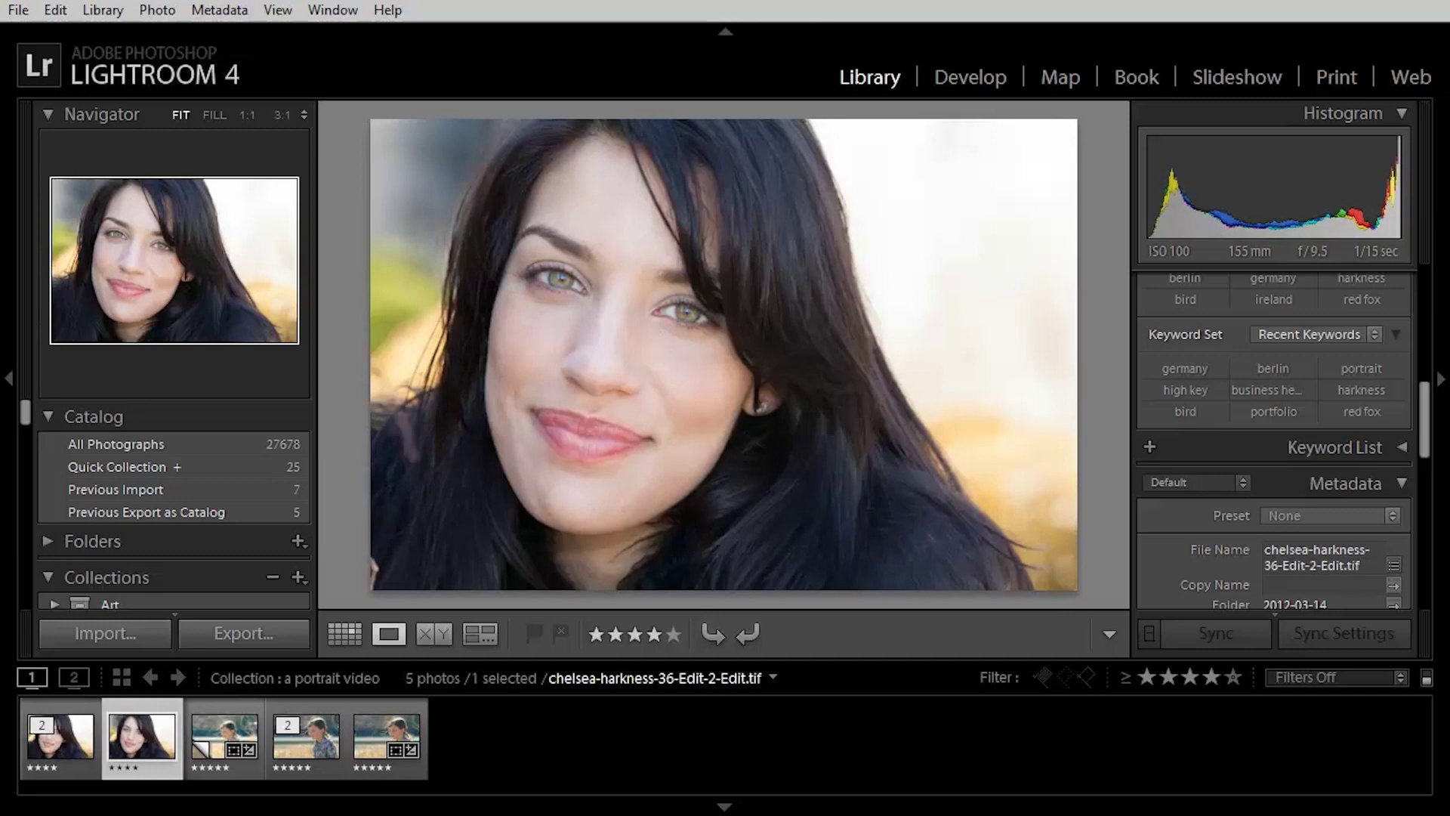
key(Left)
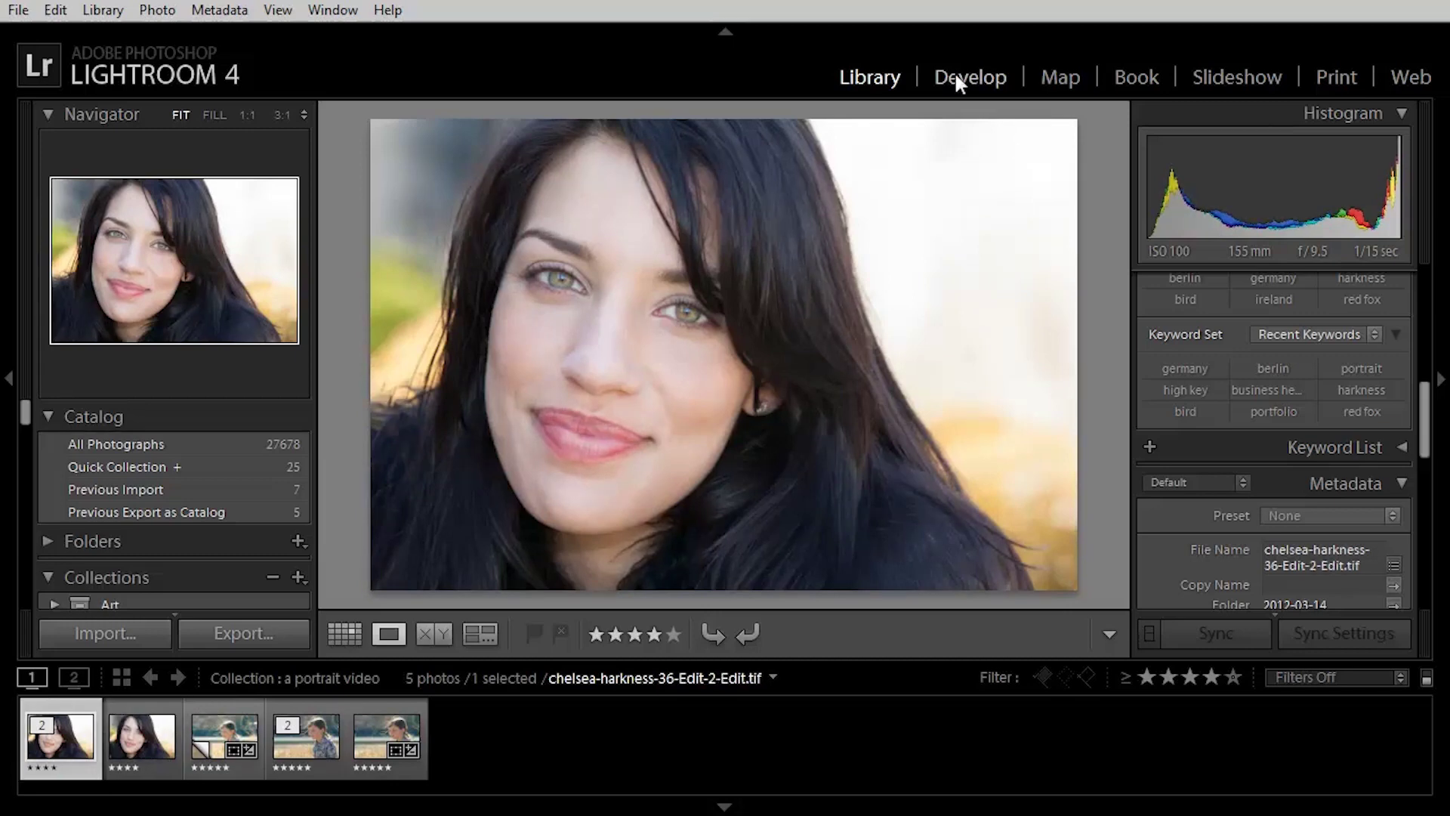